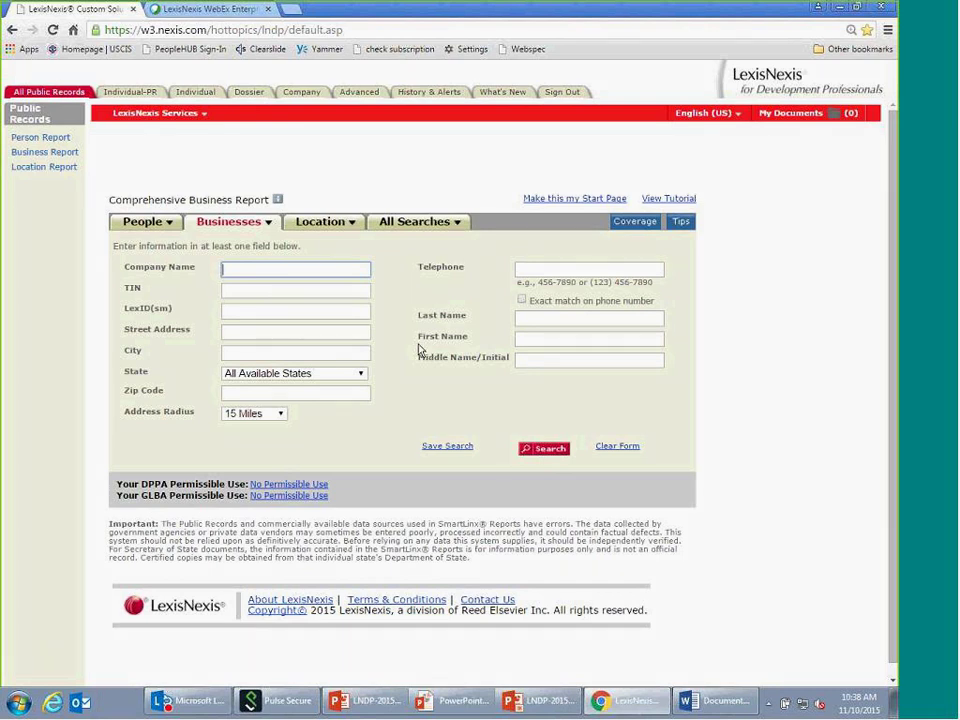
- Search business records for company 'cleveland clinic foundation' with State set to Ohio
type("CL")
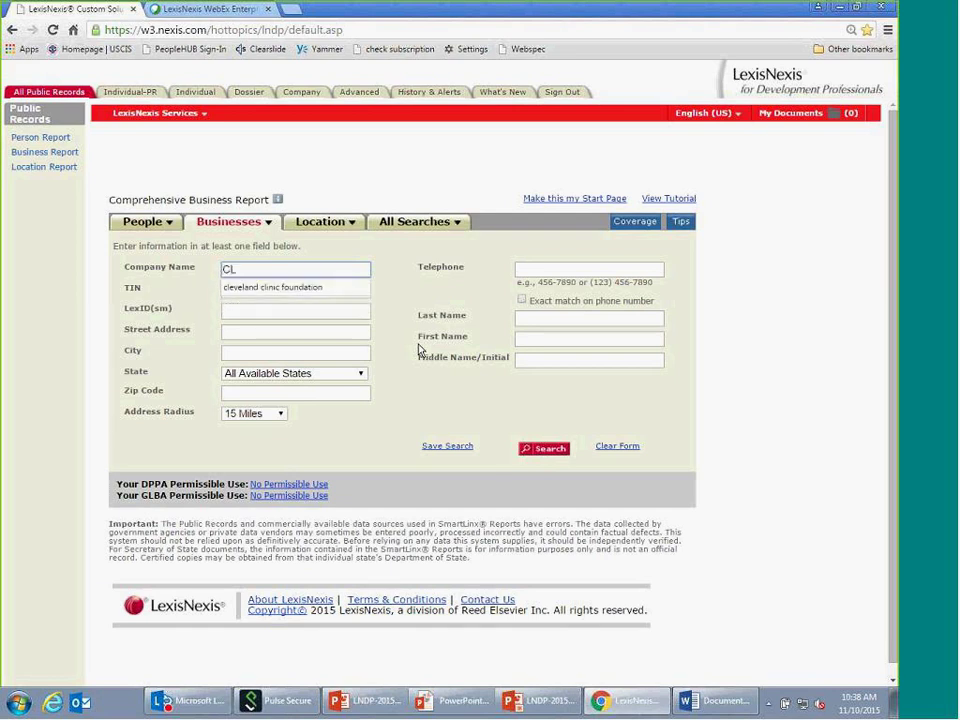
left_click(307, 288)
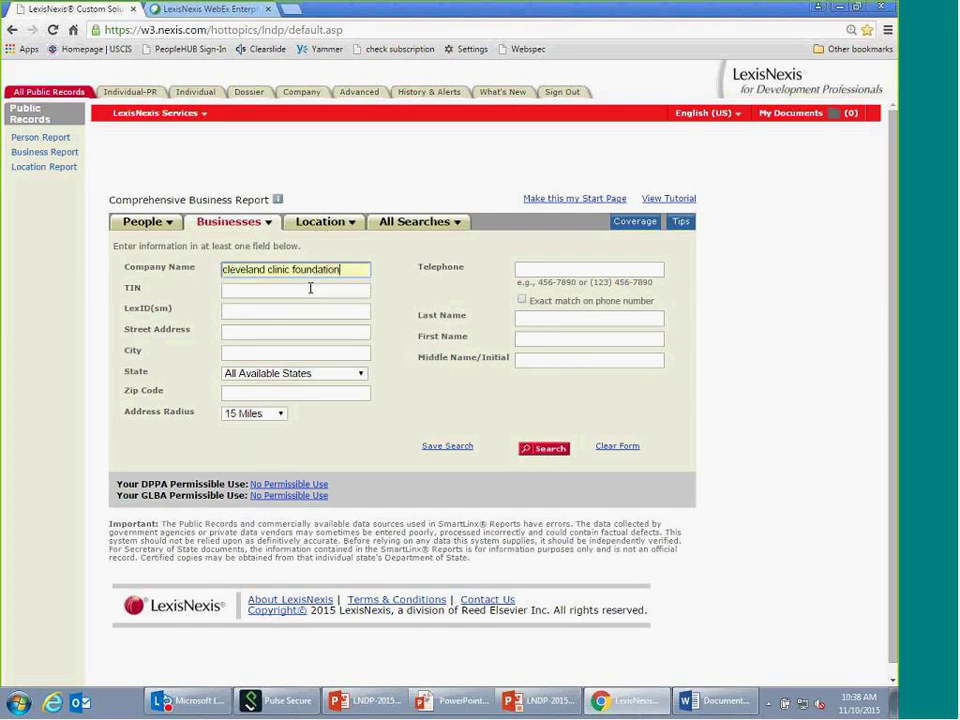
left_click(362, 375)
scroll(347, 499, "down", 6)
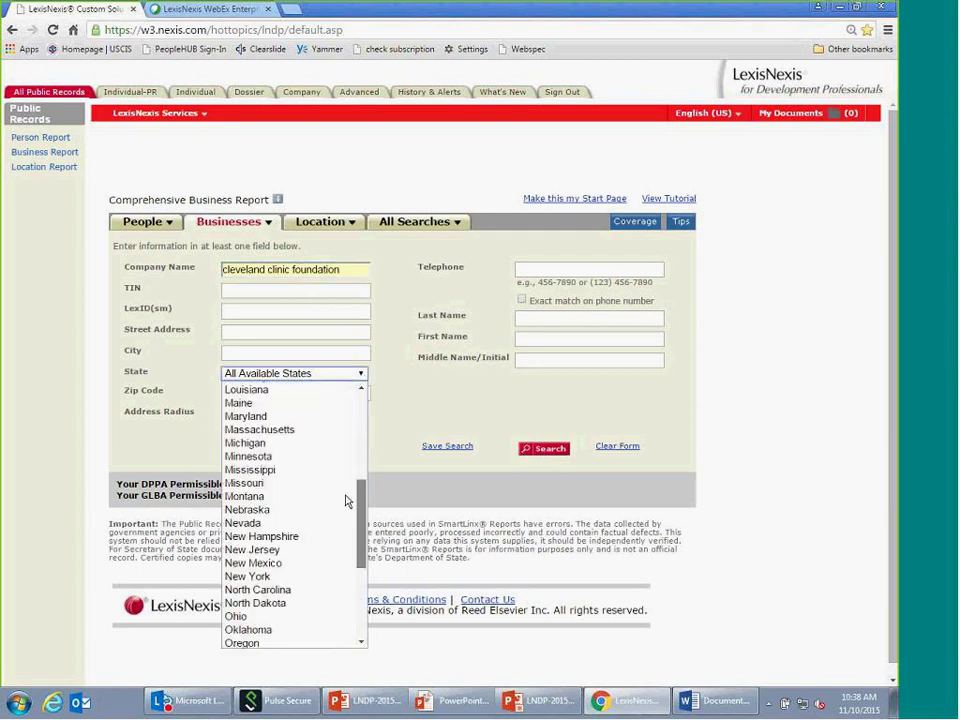
scroll(347, 507, "down", 2)
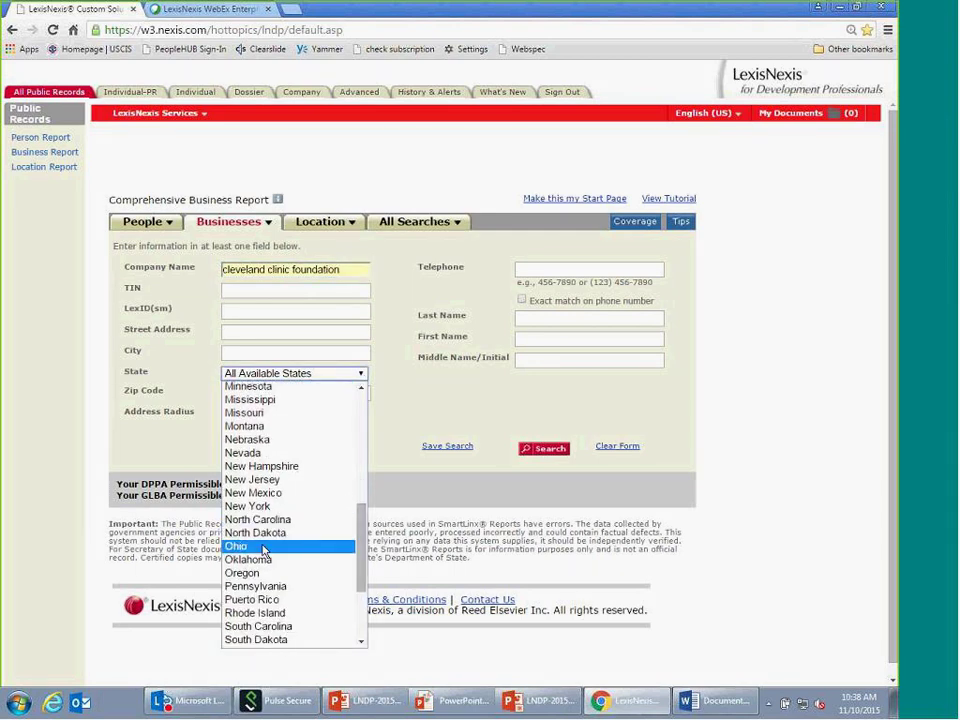
left_click(262, 547)
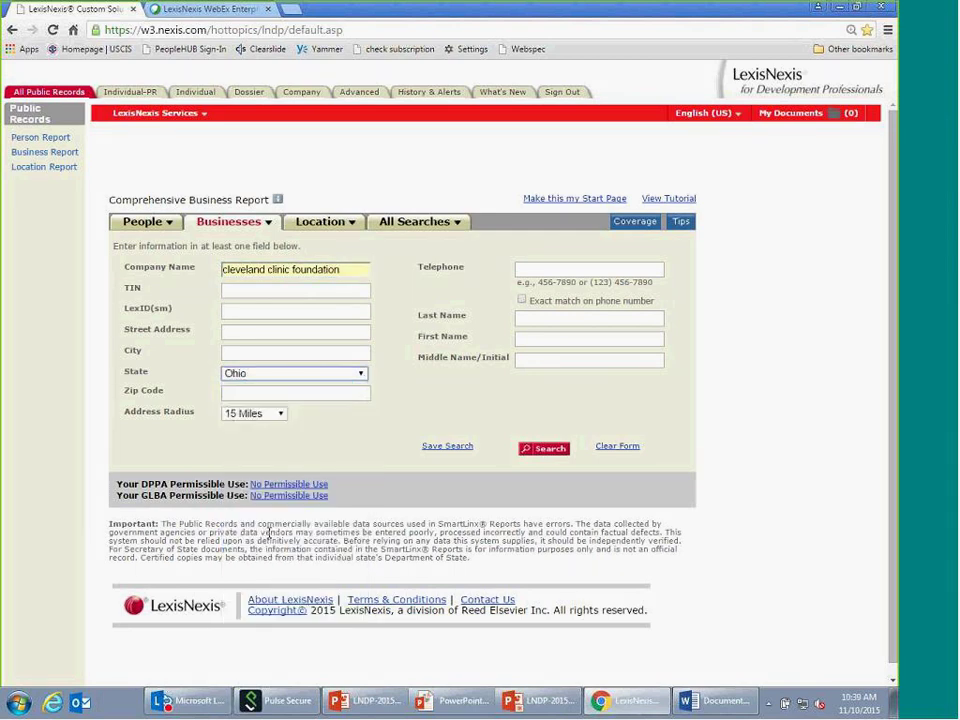
left_click(550, 450)
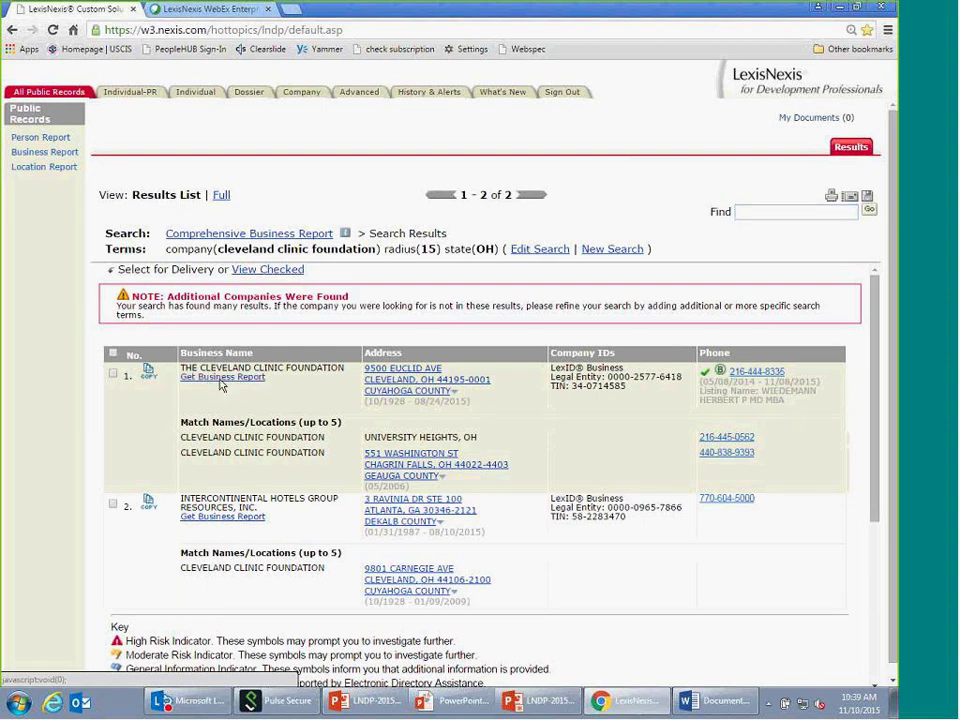
- Open the Comprehensive Business Report for the first result, THE CLEVELAND CLINIC FOUNDATION
left_click(221, 386)
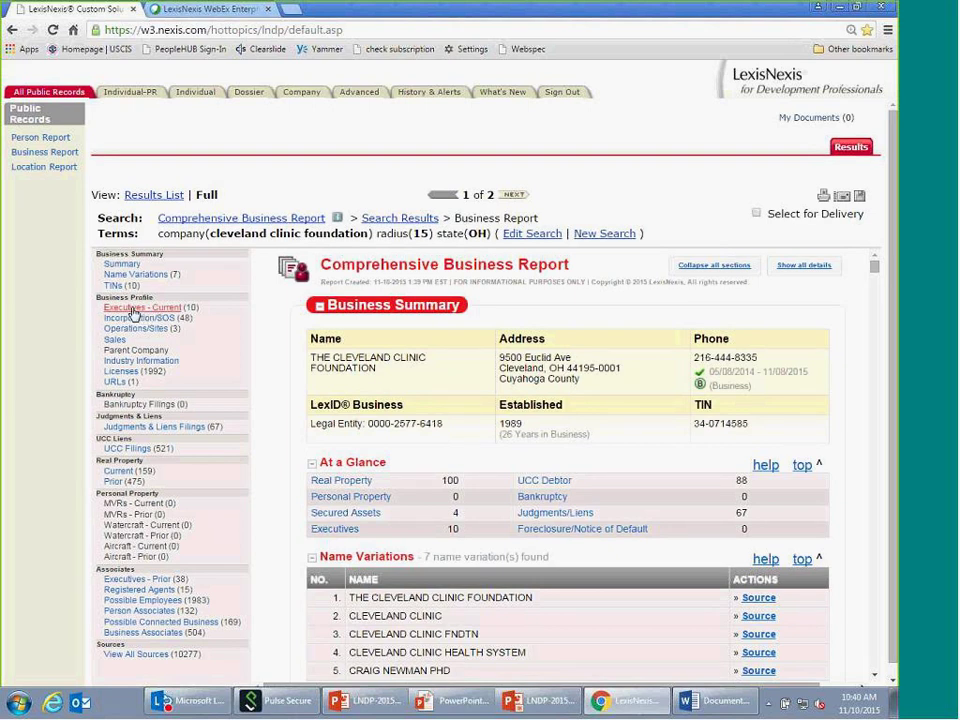
- Jump to the report's Executives - Current section listing the foundation's 10 current executives
left_click(132, 309)
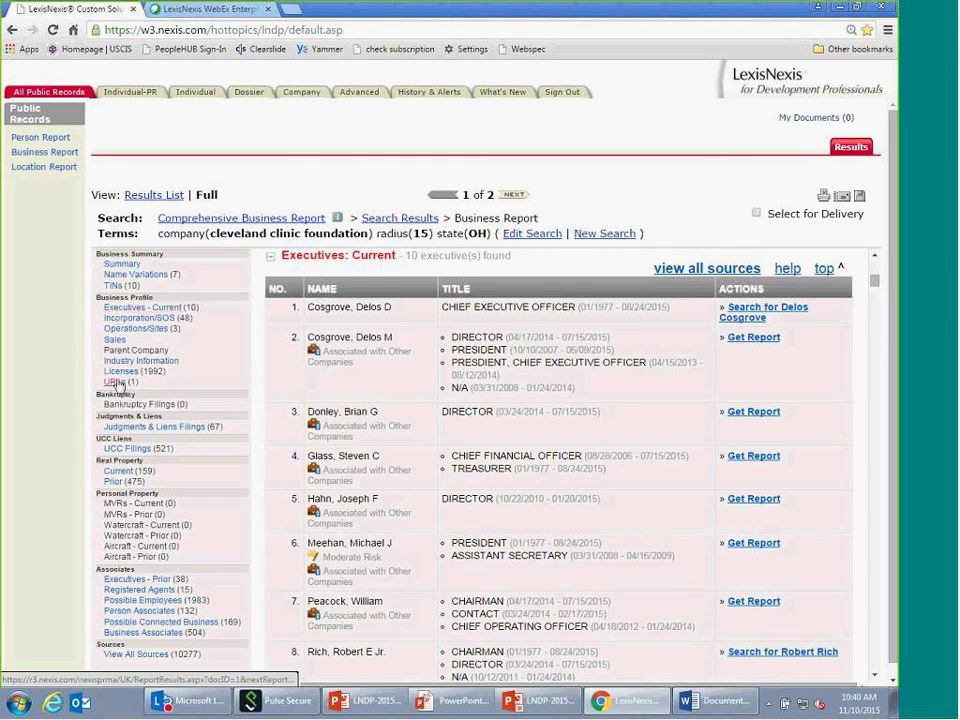
- Show the Incorporation/SOS filings and expand the details of filing row 1
left_click(143, 319)
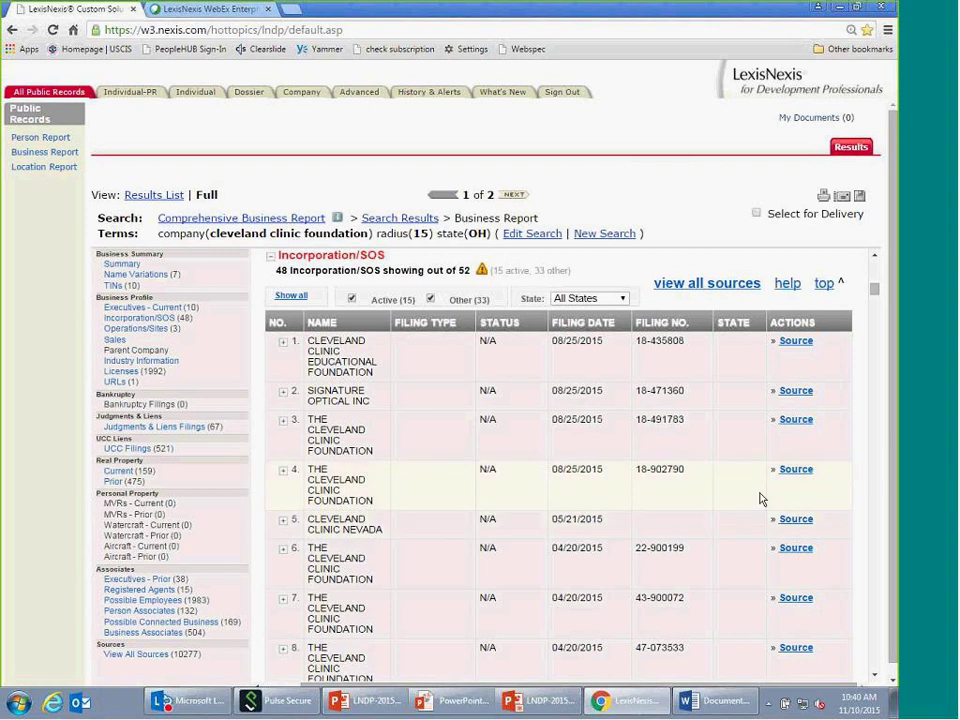
left_click(285, 344)
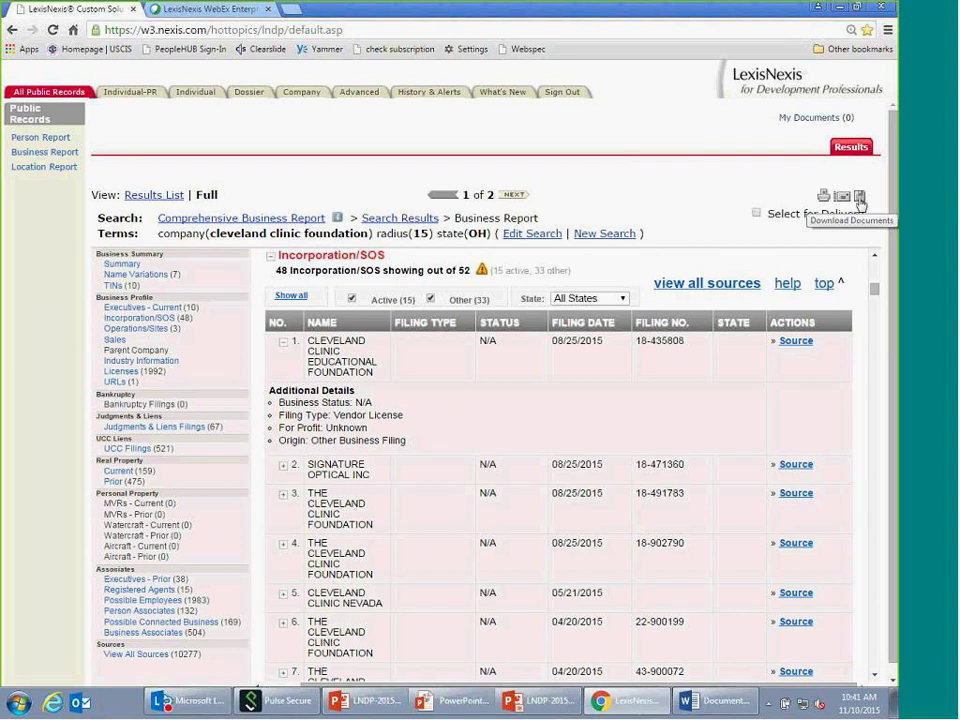
- Start a new search and display the All Searches list of people, business, asset and licence searches
left_click(604, 234)
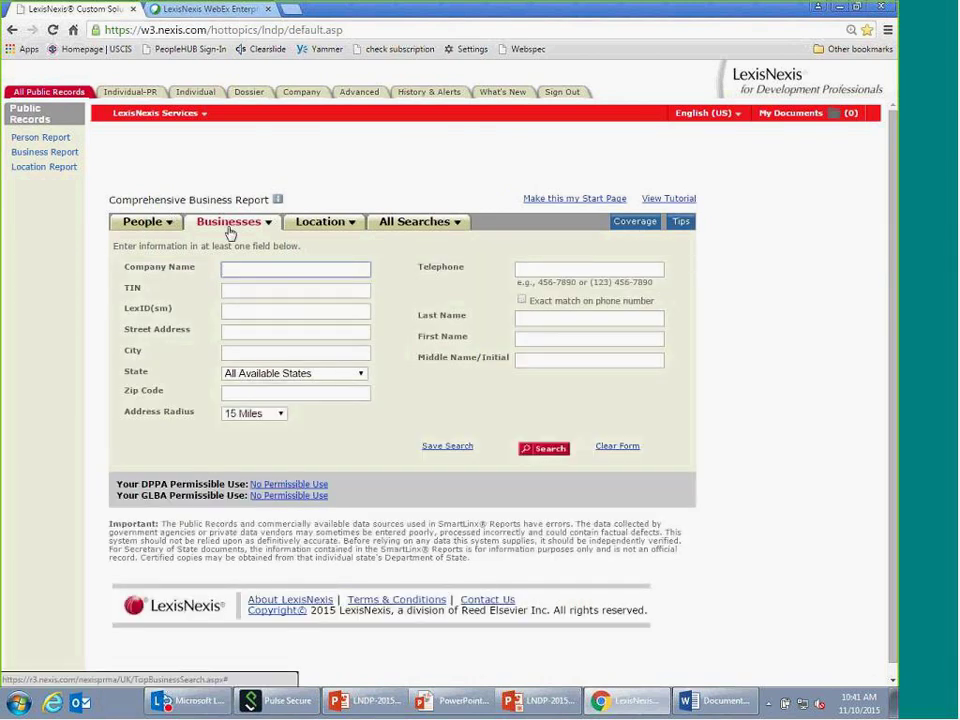
left_click(429, 230)
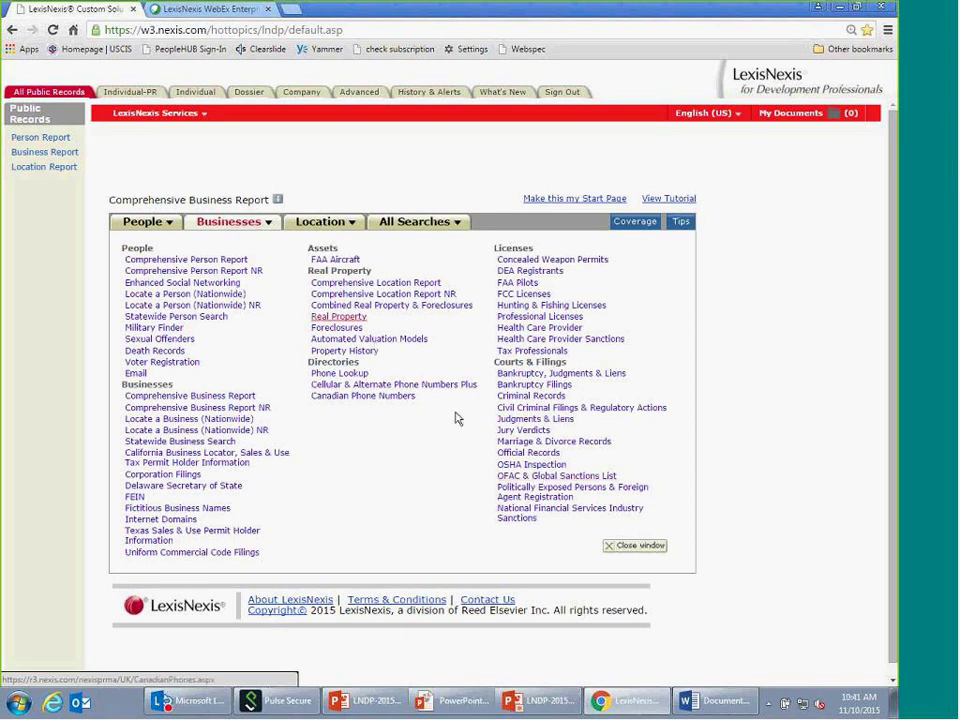
left_click(521, 429)
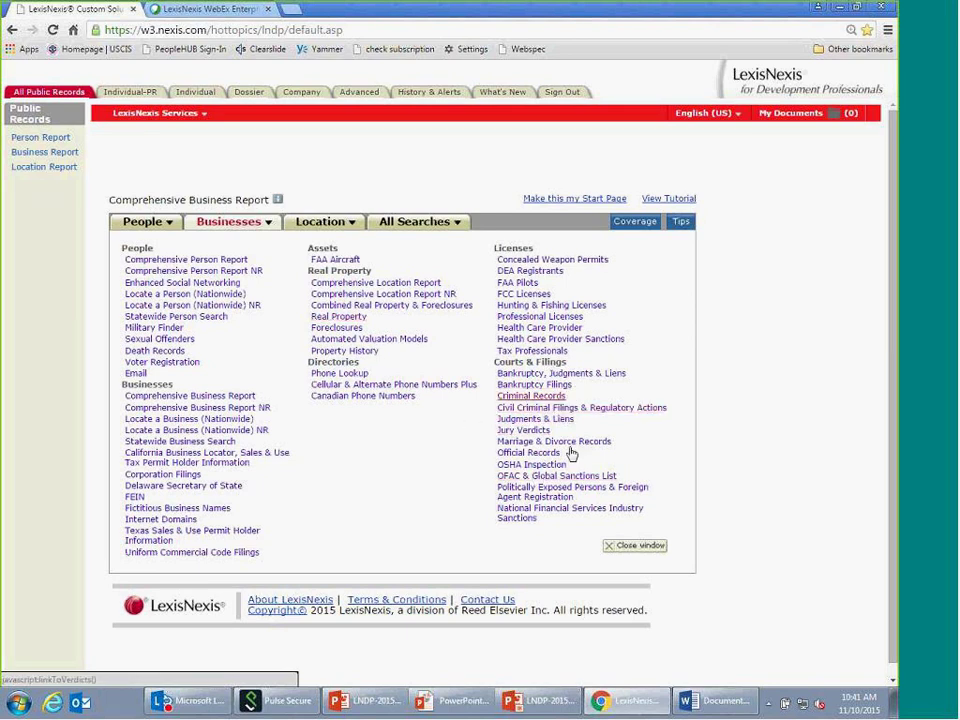
left_click(540, 478)
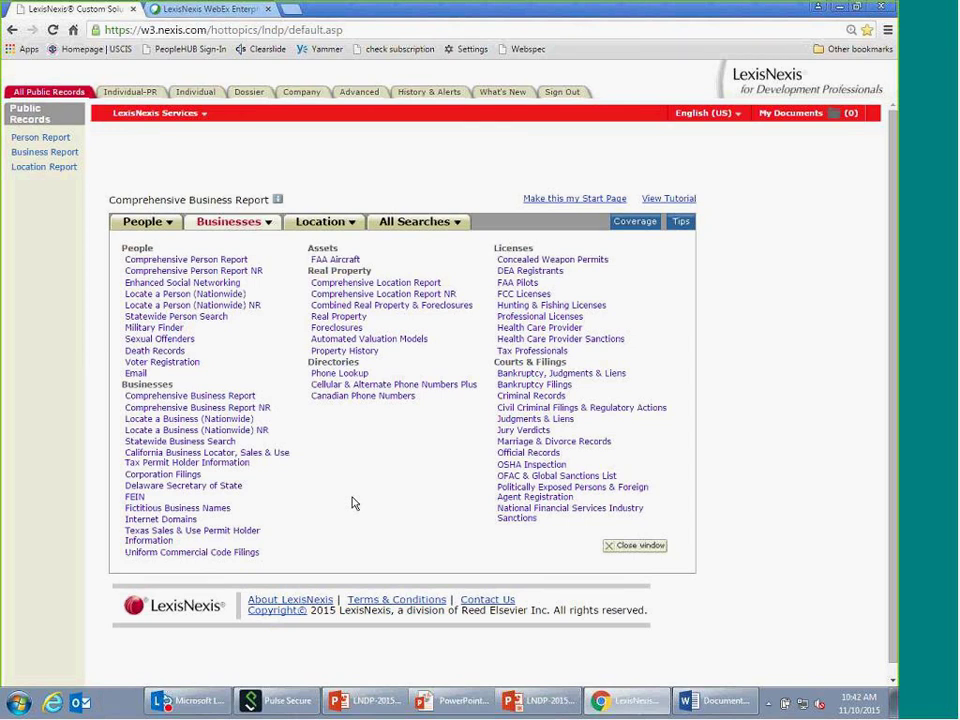
- Switch to the Individual-General search and check every source category with Select All
left_click(205, 93)
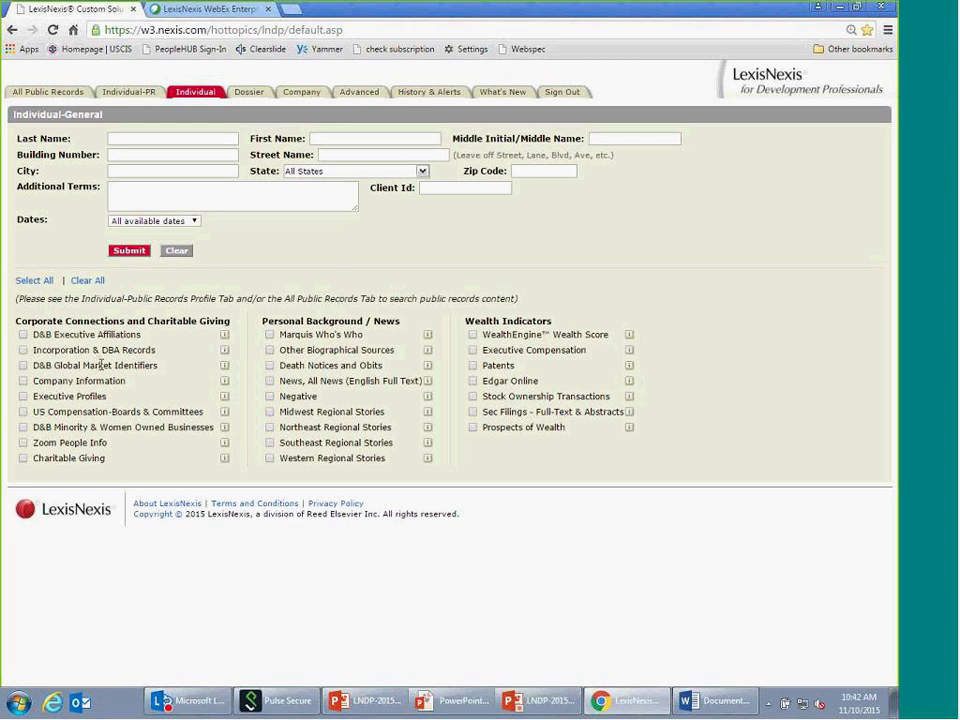
left_click(38, 282)
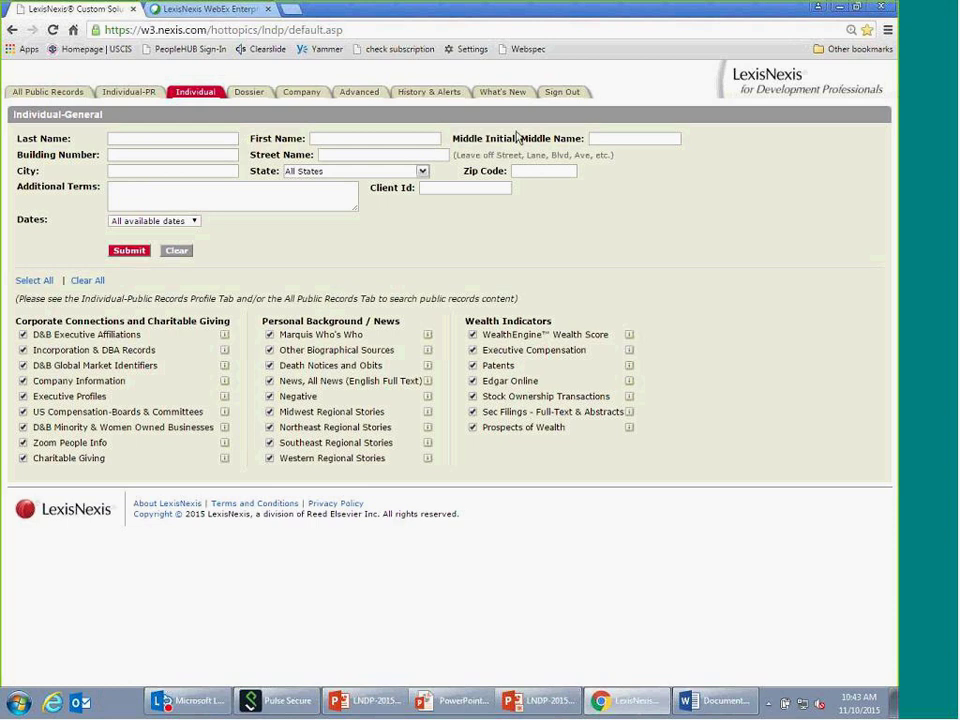
left_click_drag(18, 321, 125, 321)
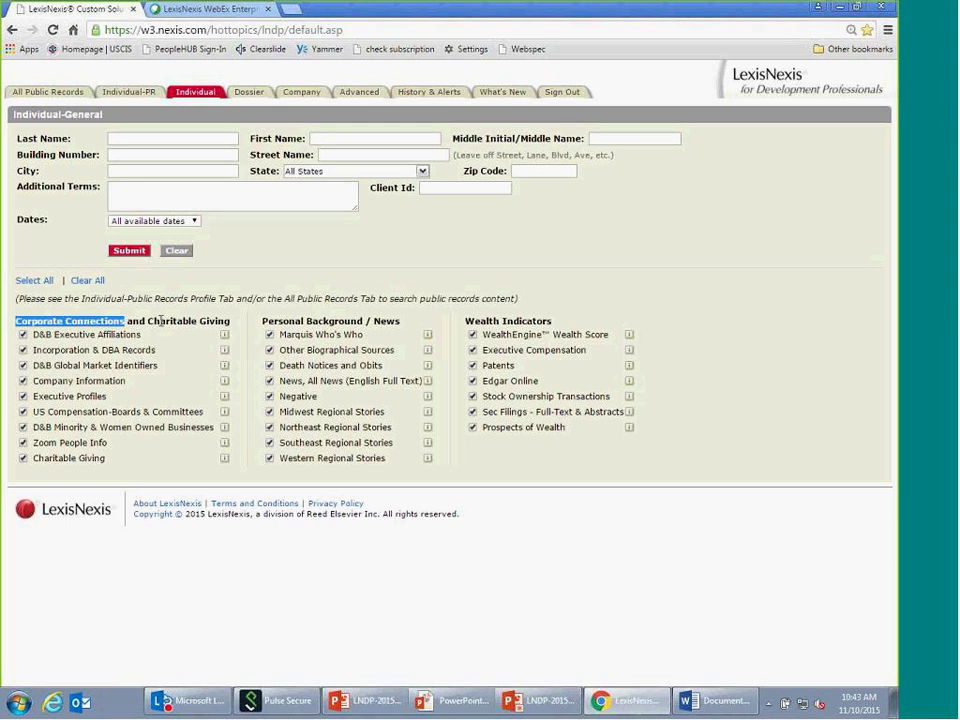
left_click_drag(149, 321, 229, 317)
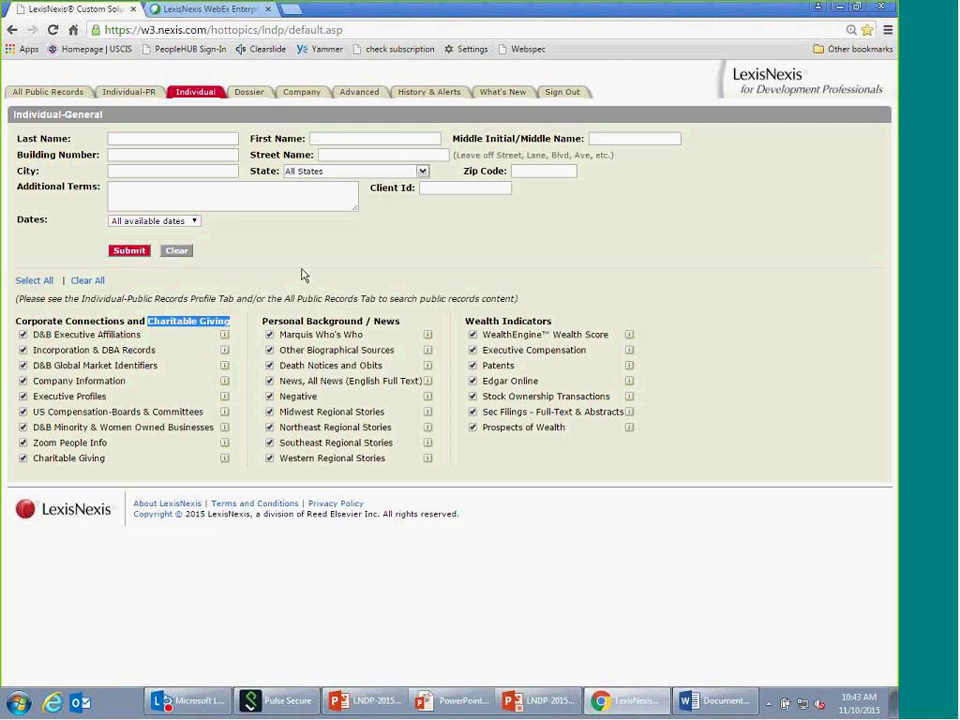
left_click(182, 458)
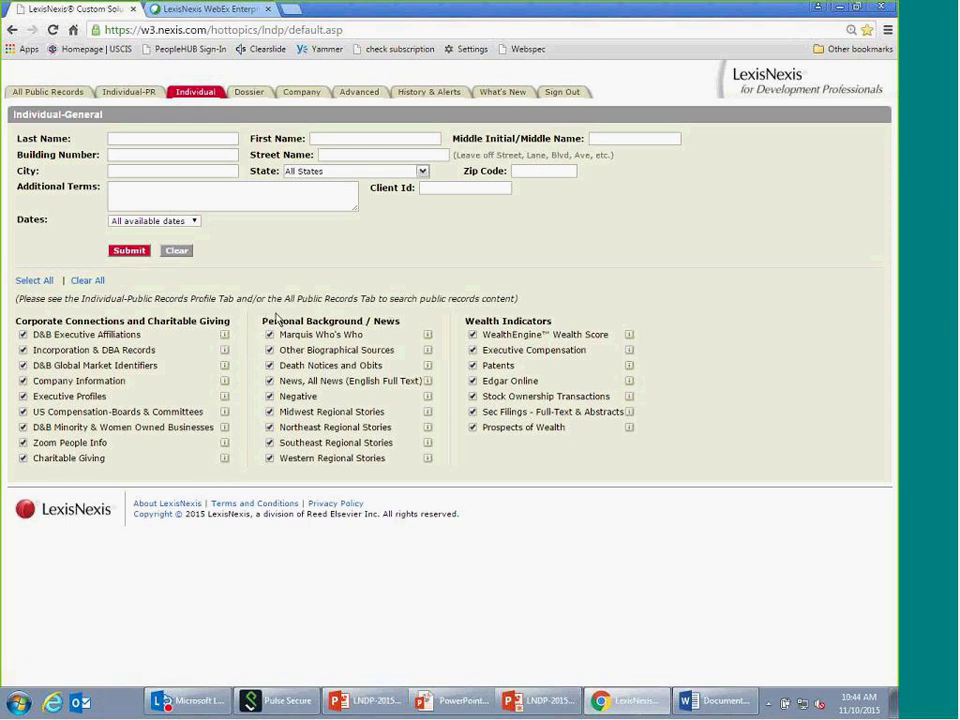
- Clear all sources, then tick only Marquis Who's Who, Other Biographical Sources and Zoom People Info
left_click_drag(262, 321, 363, 321)
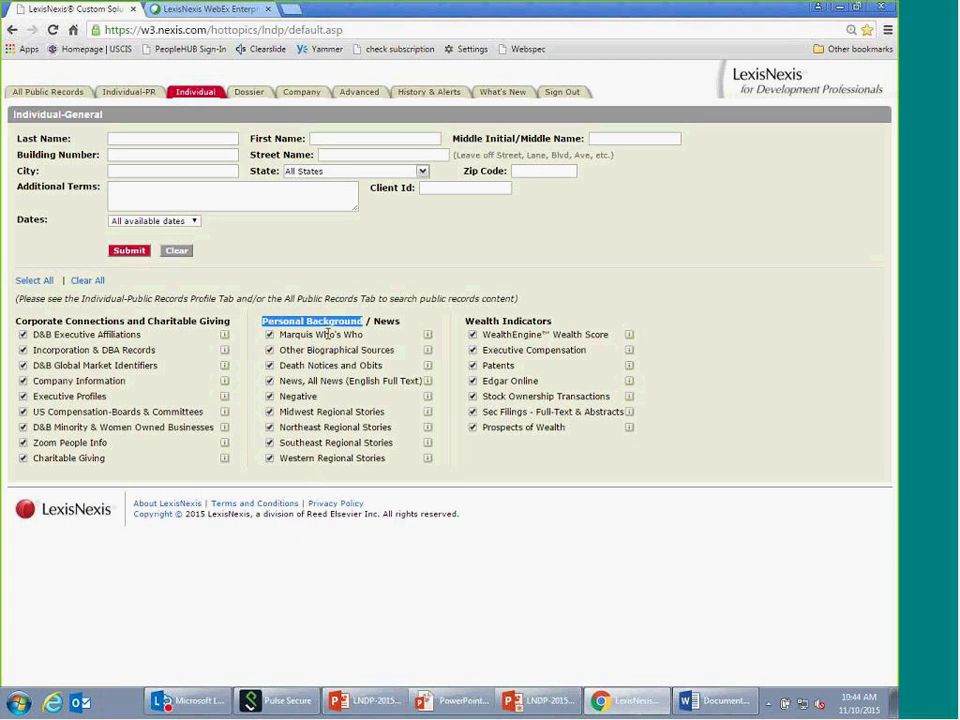
double_click(390, 321)
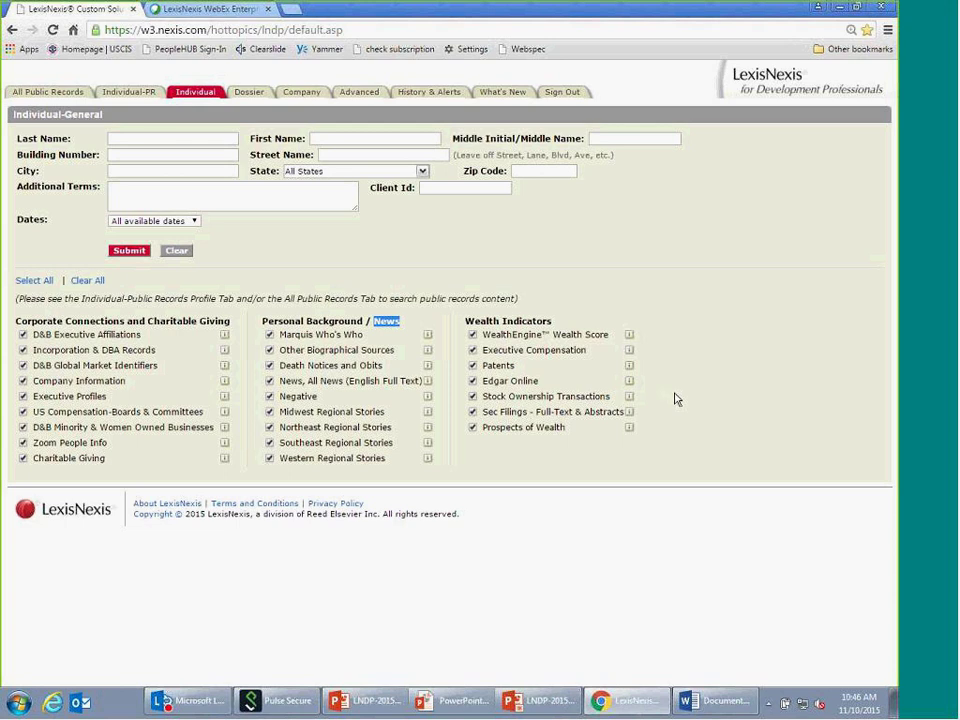
left_click(89, 281)
left_click(683, 273)
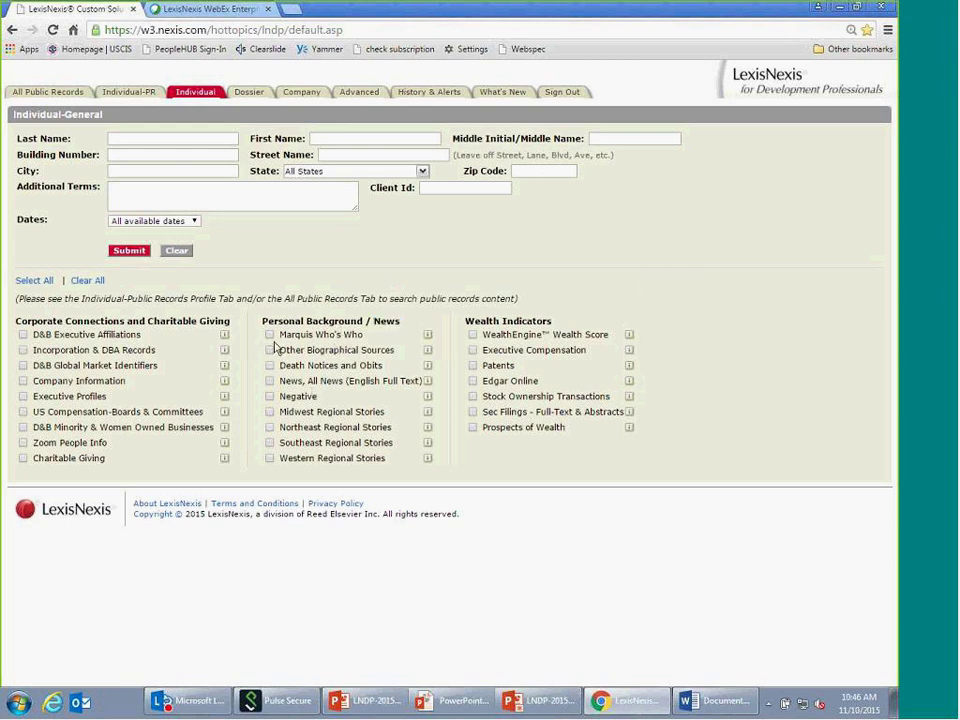
left_click(269, 334)
left_click(270, 350)
left_click(22, 444)
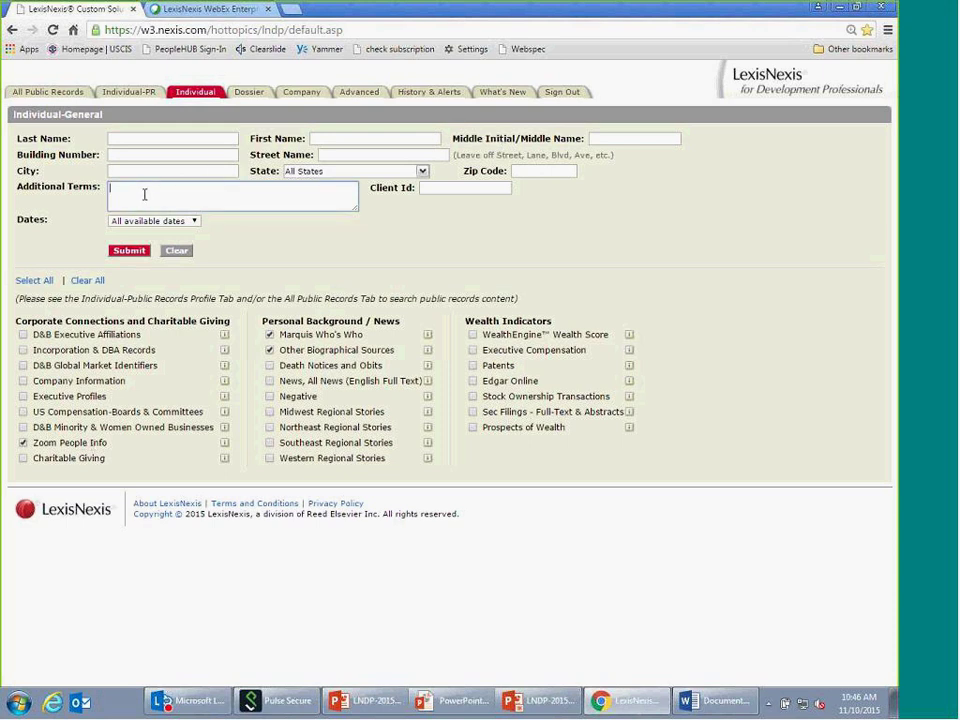
- Enter 'education(ohio /2 state /2 univ!)' in the Additional Terms box
left_click(222, 194)
type("EDU")
key("BackSpace")
key("BackSpace")
key("BackSpace")
type("education(ohio /2 state /2 univ!)")
- Submit the individual search and retrieve the top 1000 of the more than 3000 results
left_click(135, 252)
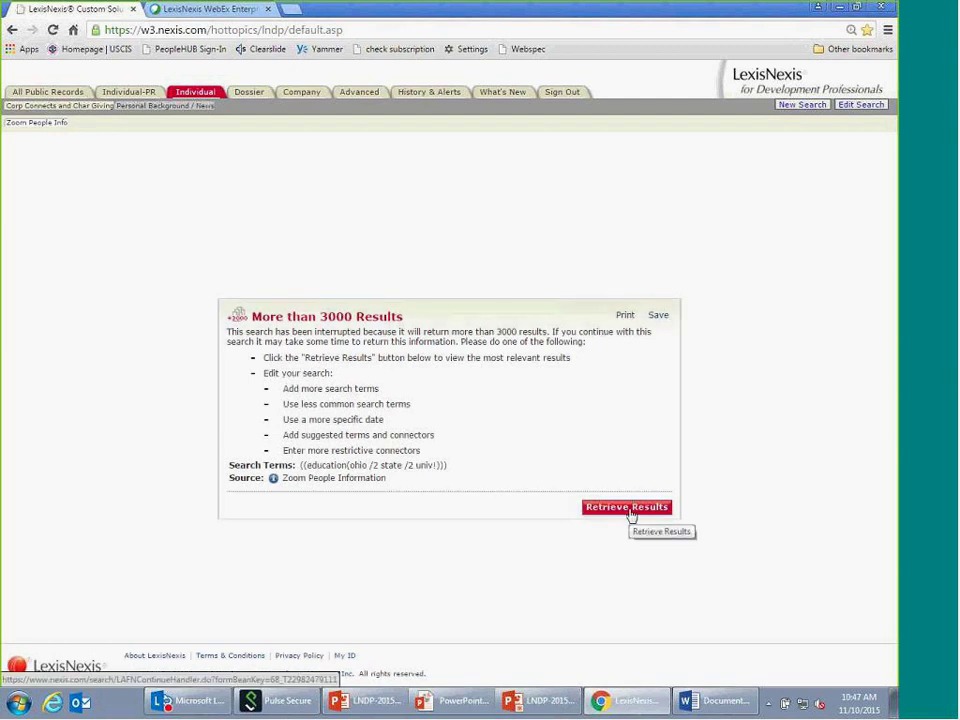
left_click(630, 512)
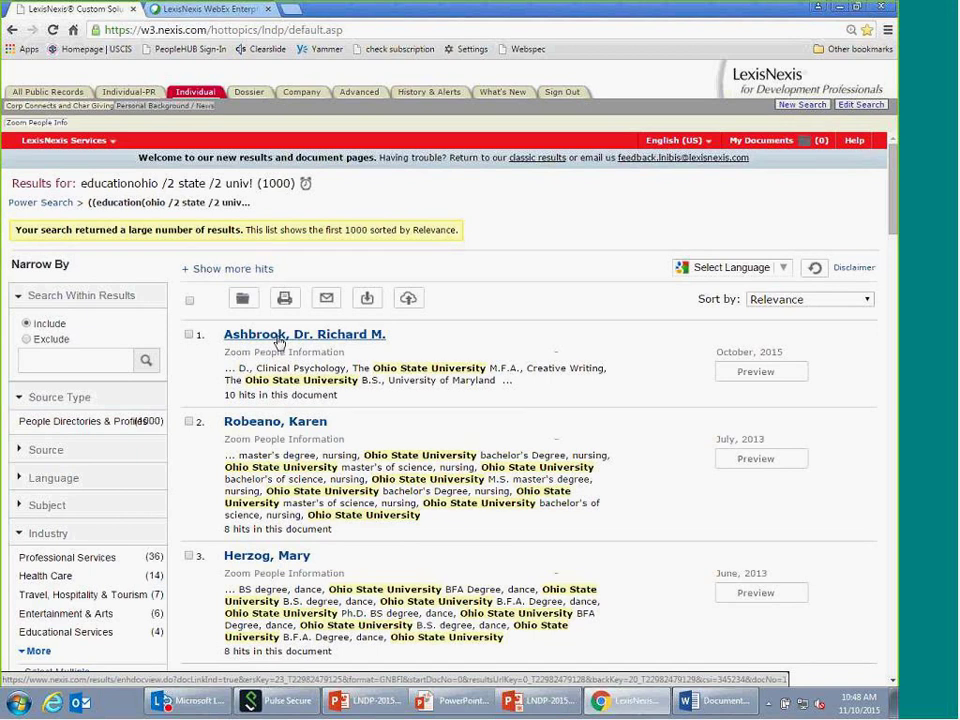
- Read the first result's full profile, then return to the results list via the breadcrumb
left_click(279, 342)
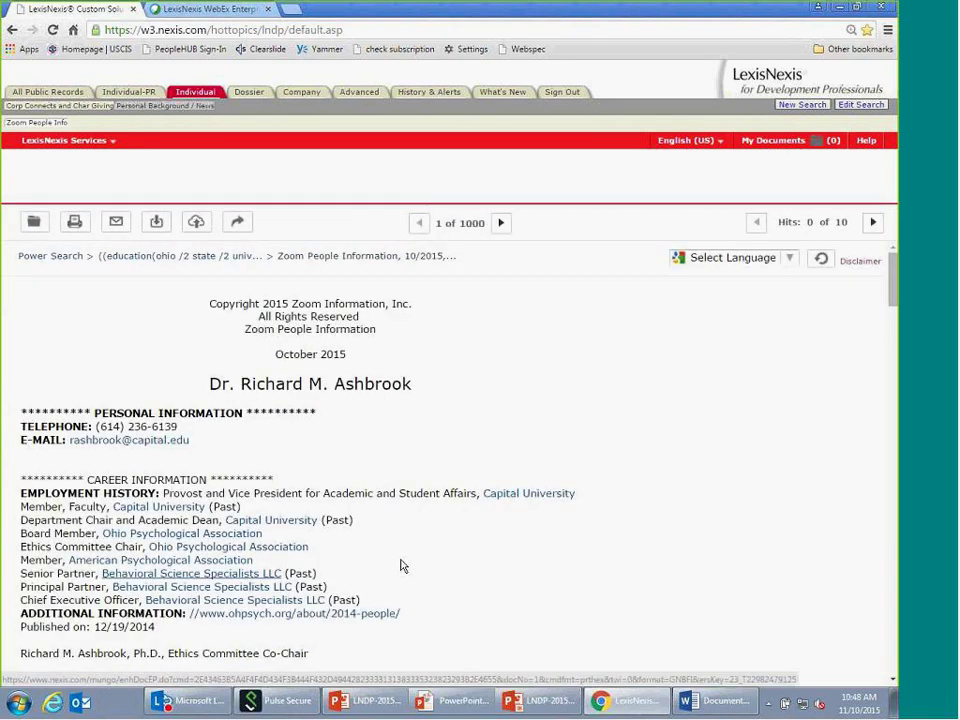
scroll(403, 515, "down", 3)
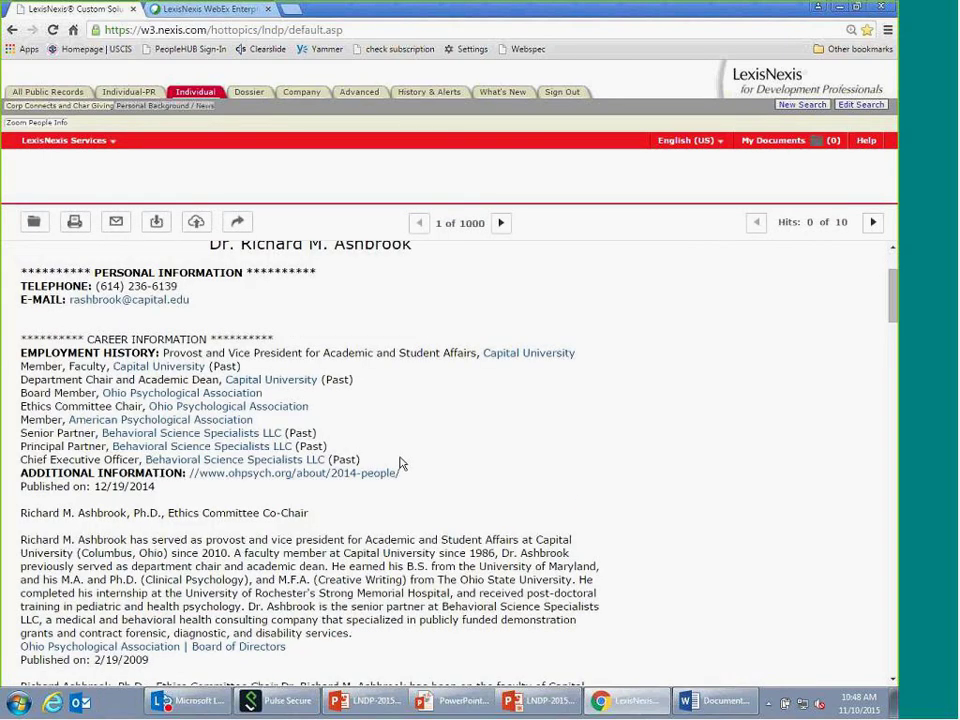
scroll(400, 463, "up", 2)
left_click(171, 262)
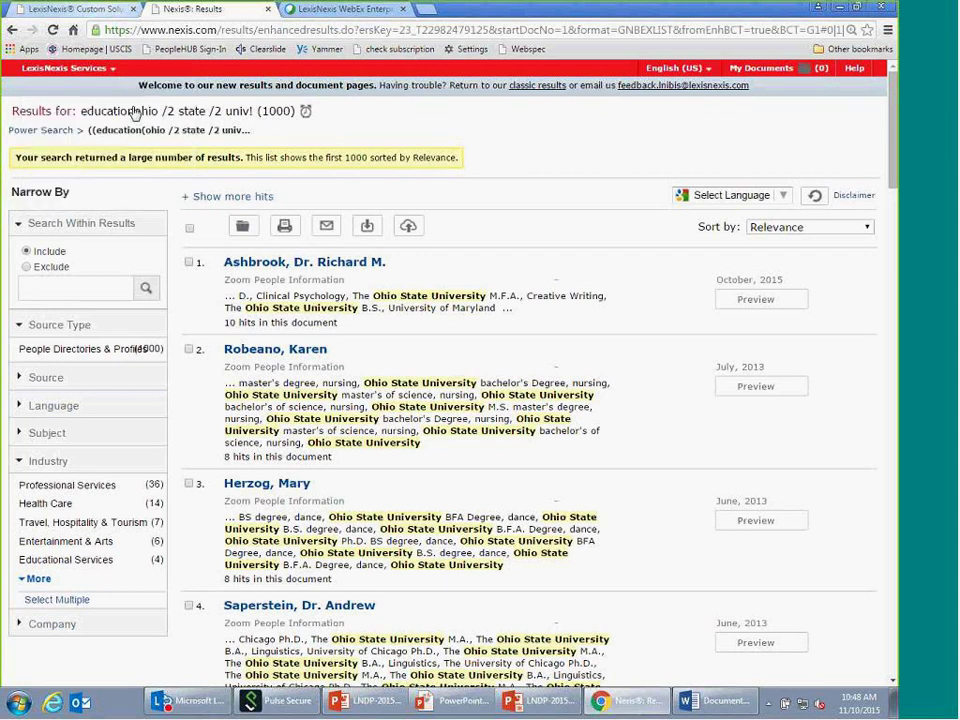
- Show the 65 Who's Who biography matches and highlight the first result's source
left_click(75, 9)
left_click(64, 130)
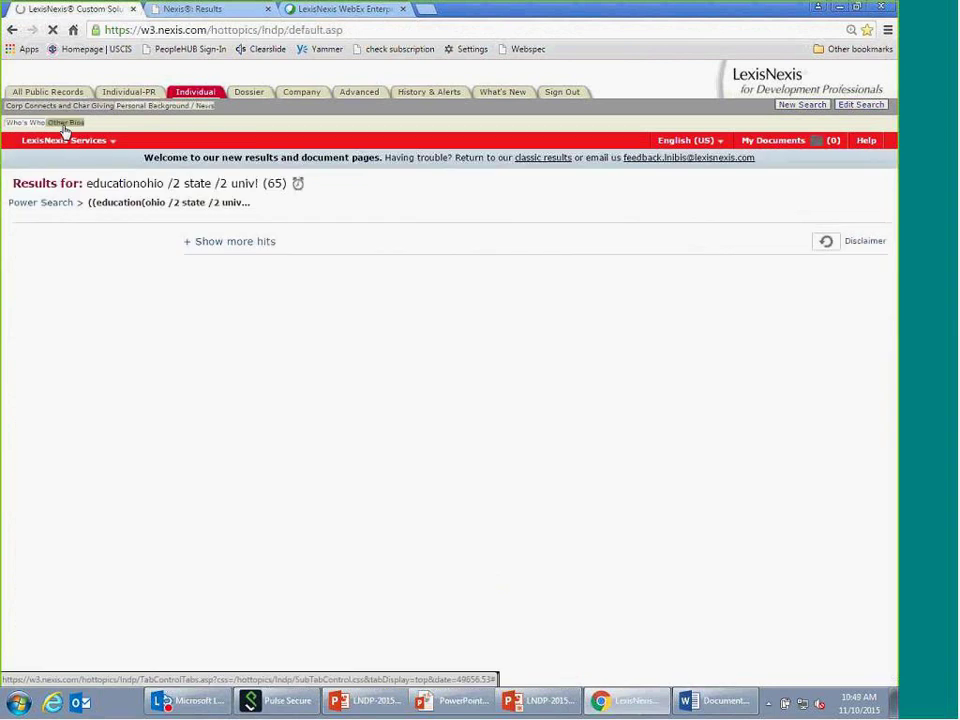
left_click_drag(257, 325, 427, 326)
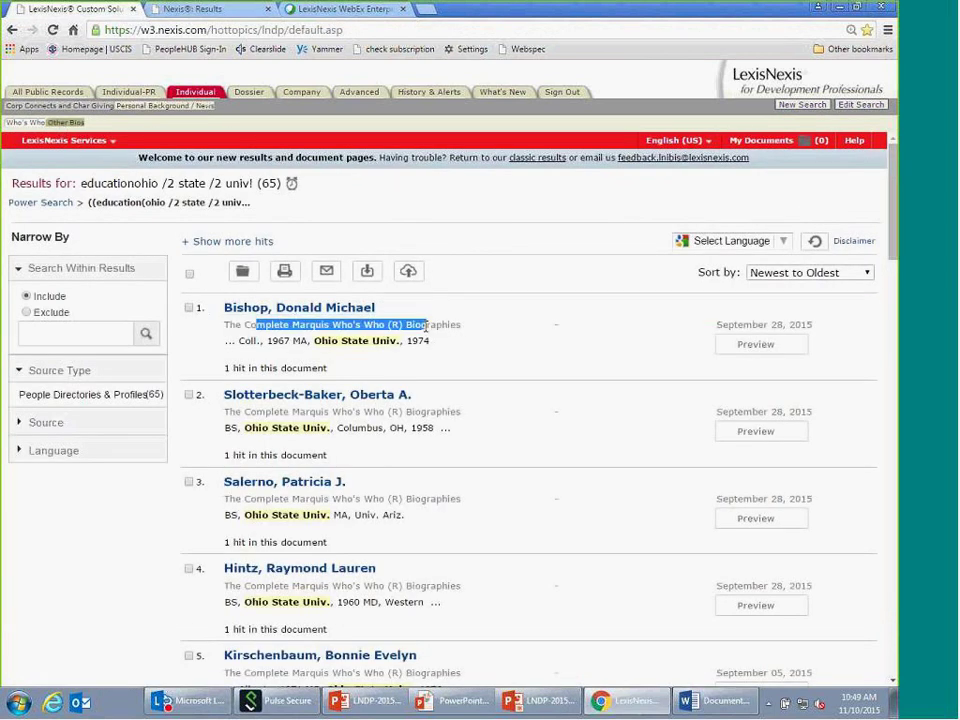
left_click(519, 332)
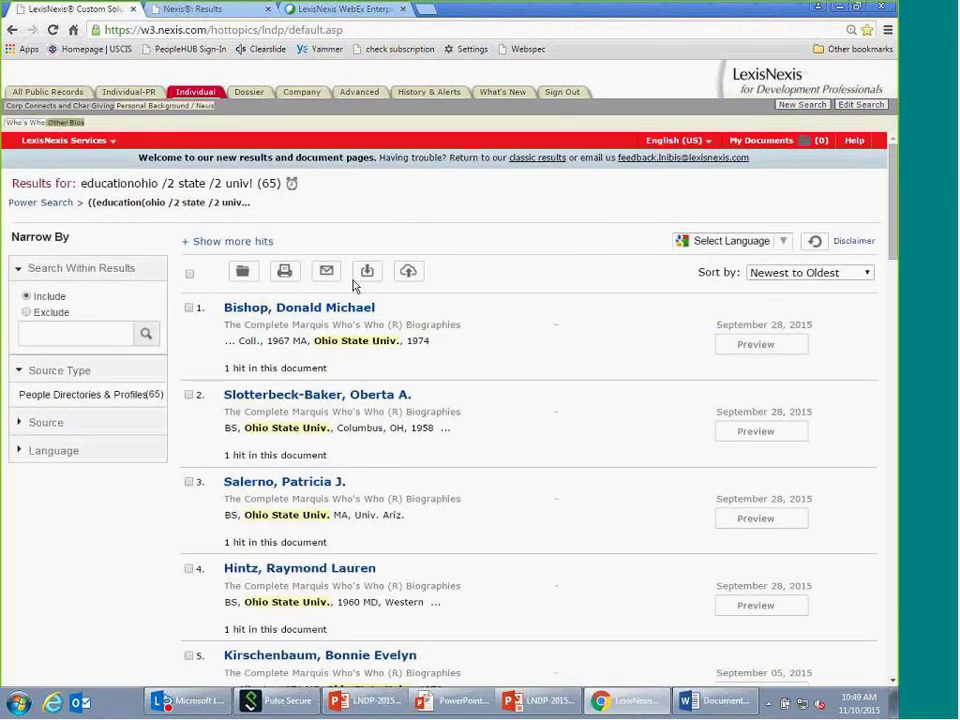
- Check the Other Bios results (over 3000), then return to the Who's Who list
left_click(65, 123)
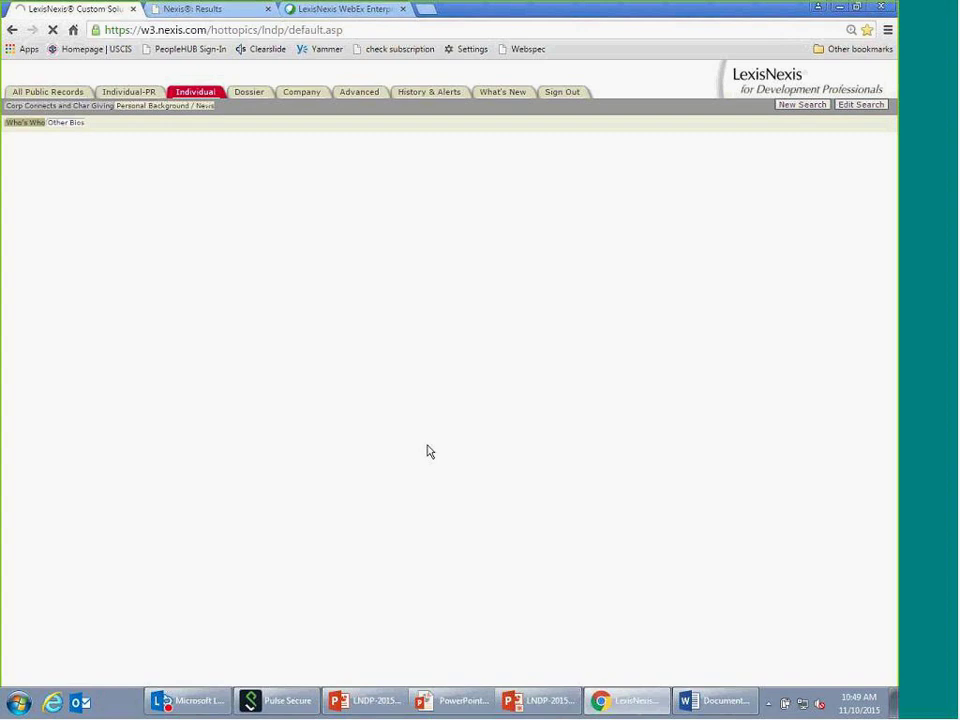
left_click(648, 508)
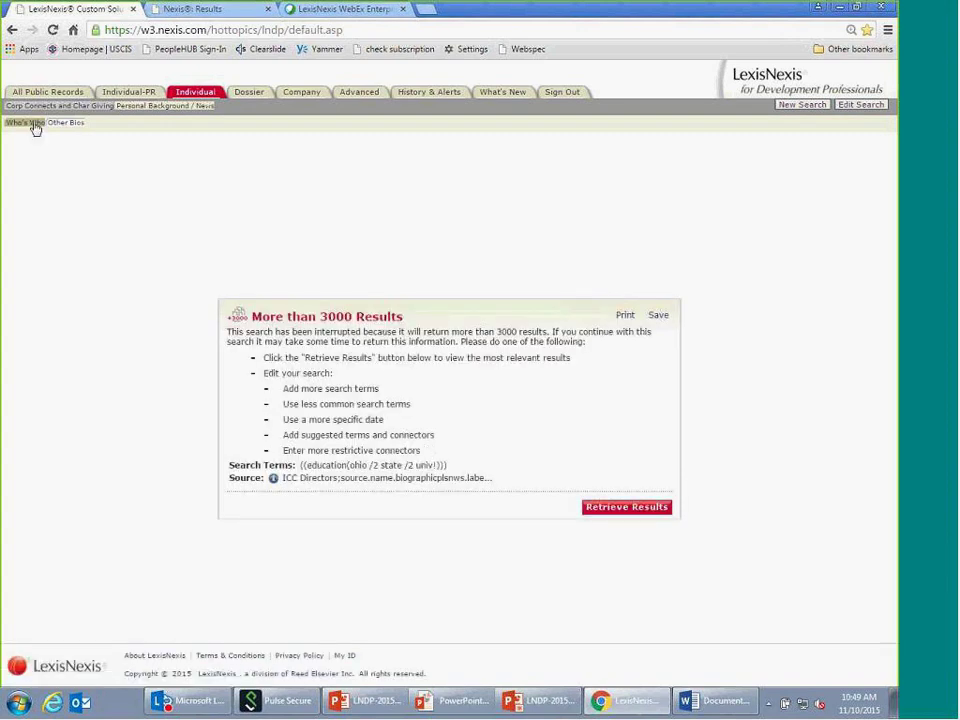
mouse_move(40, 140)
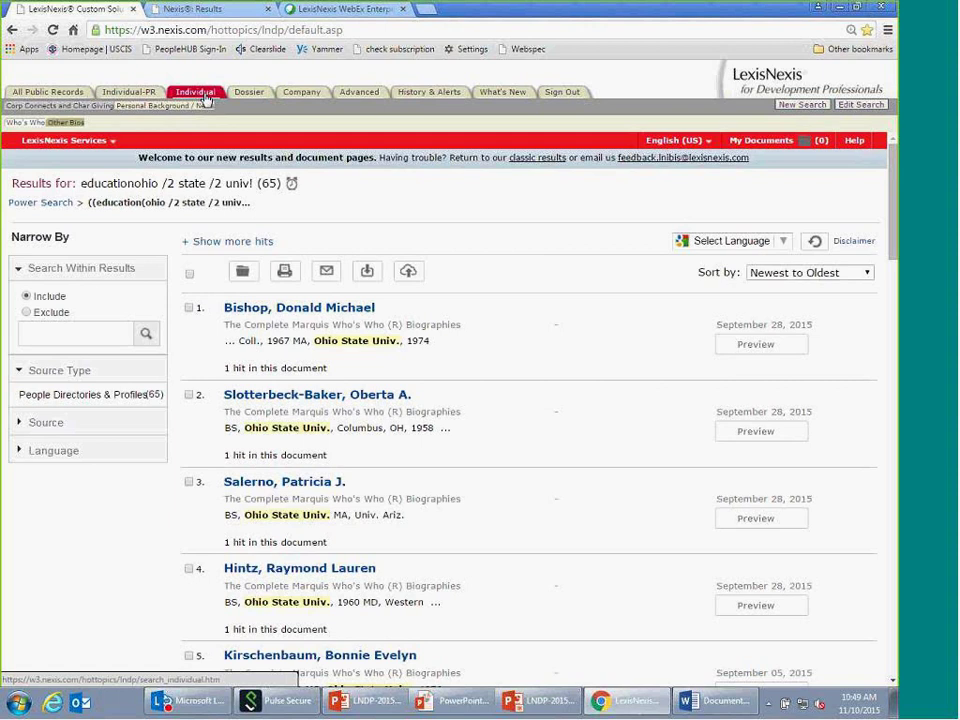
- Start a new Individual search with only WealthEngine Wealth Score ticked as the source
left_click(205, 95)
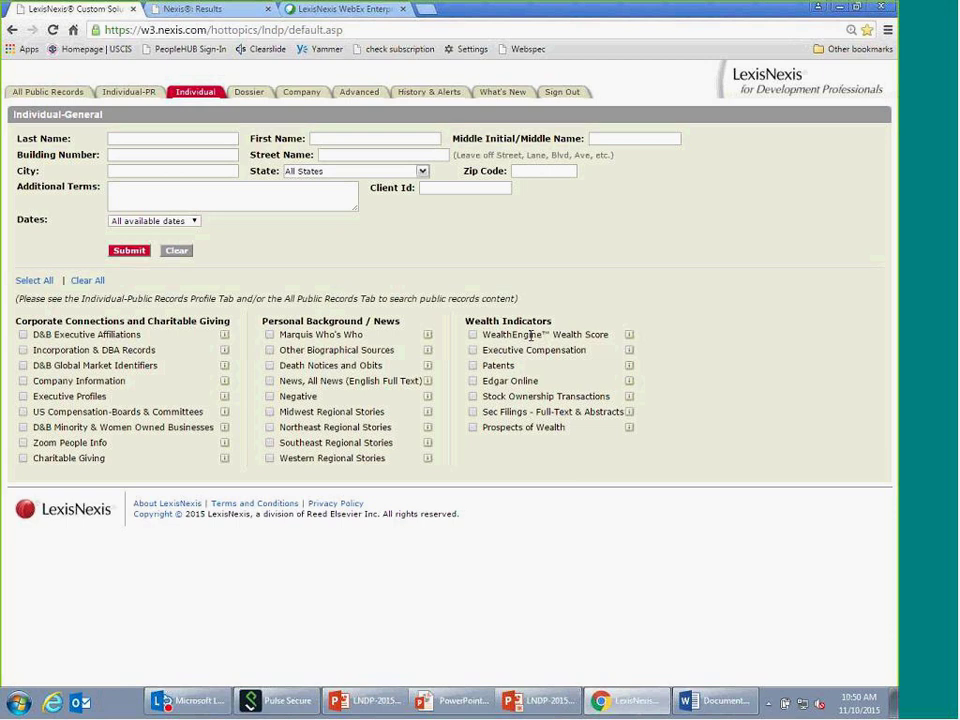
left_click(474, 337)
left_click(113, 138)
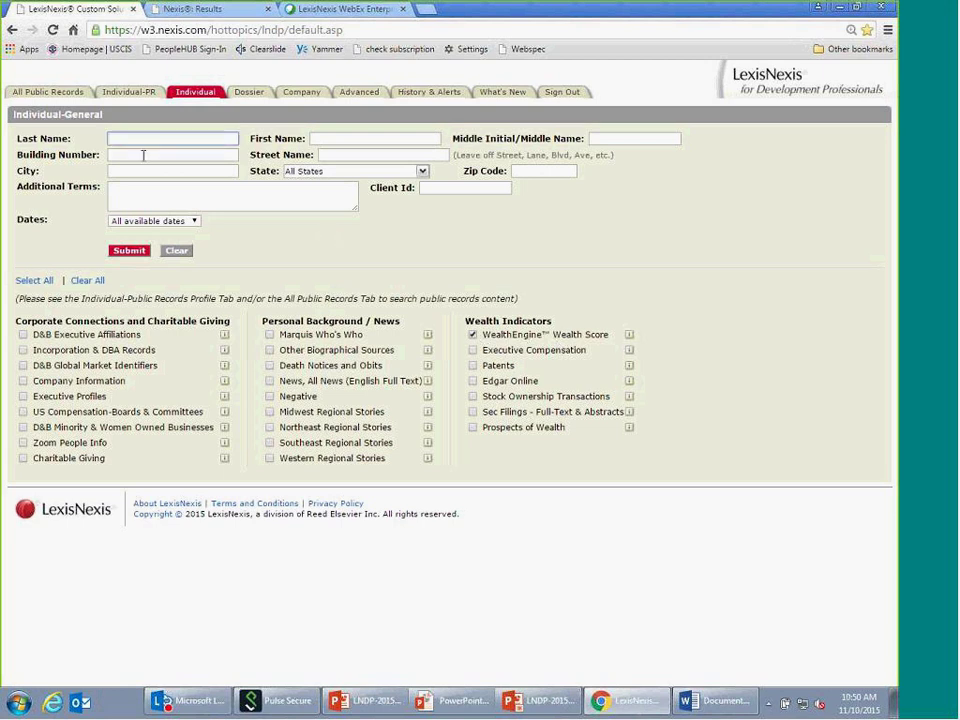
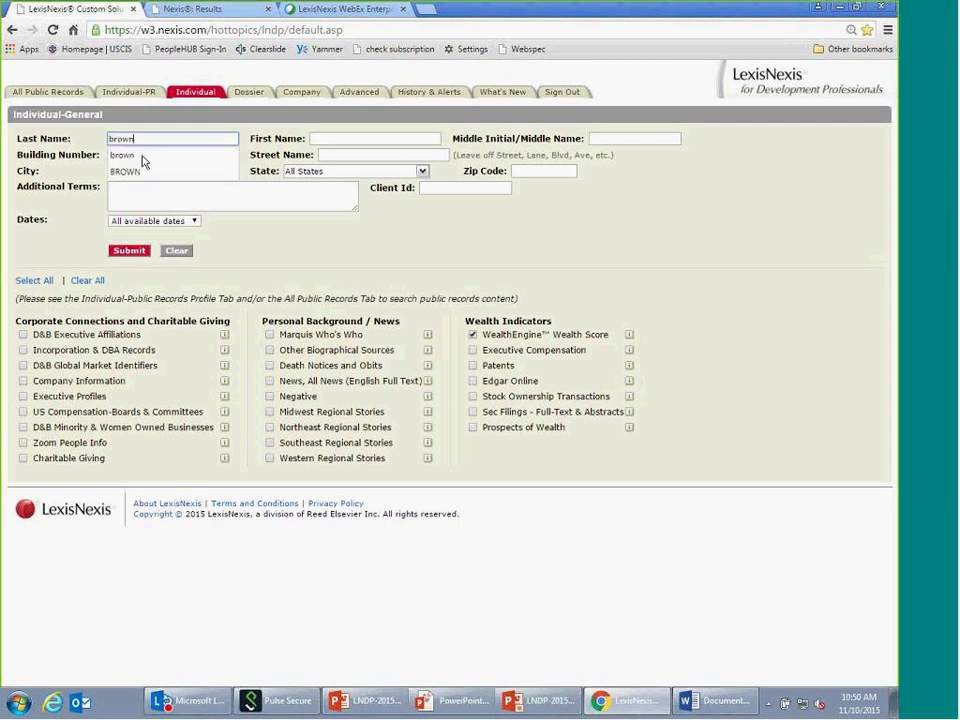
- Enter the person's last name, first name and middle initial from the autocomplete suggestions
left_click(144, 156)
left_click(338, 139)
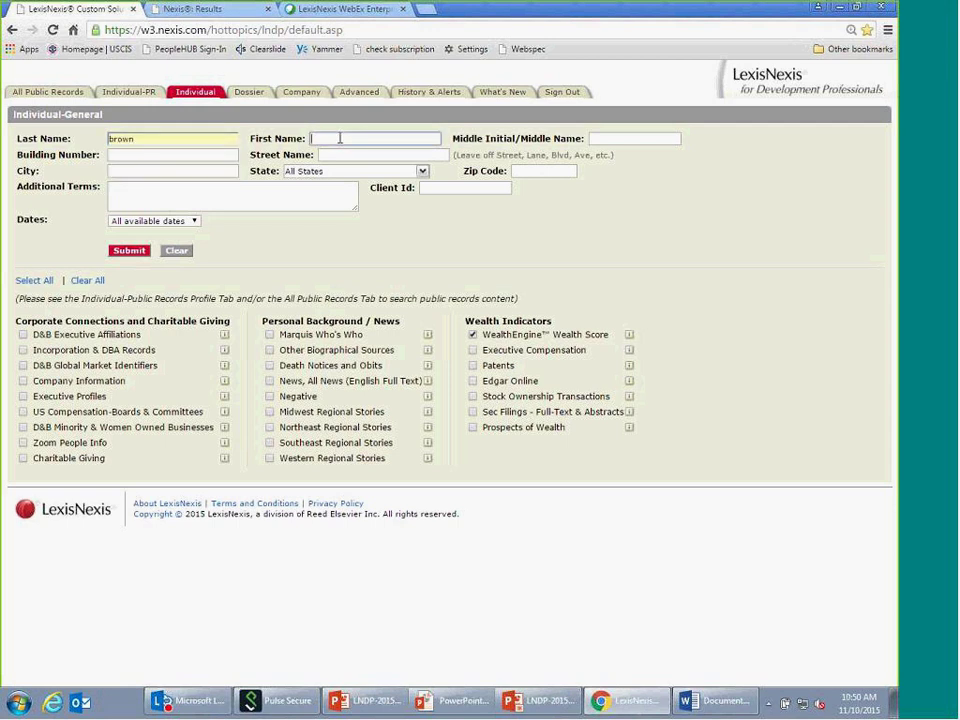
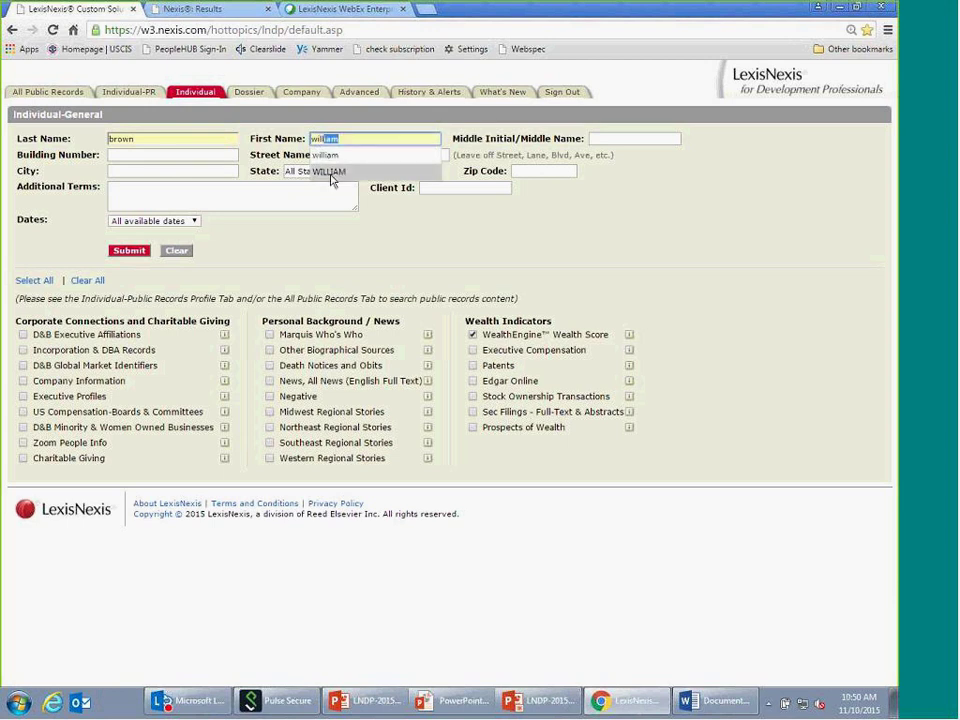
left_click(333, 158)
left_click(605, 138)
type("m")
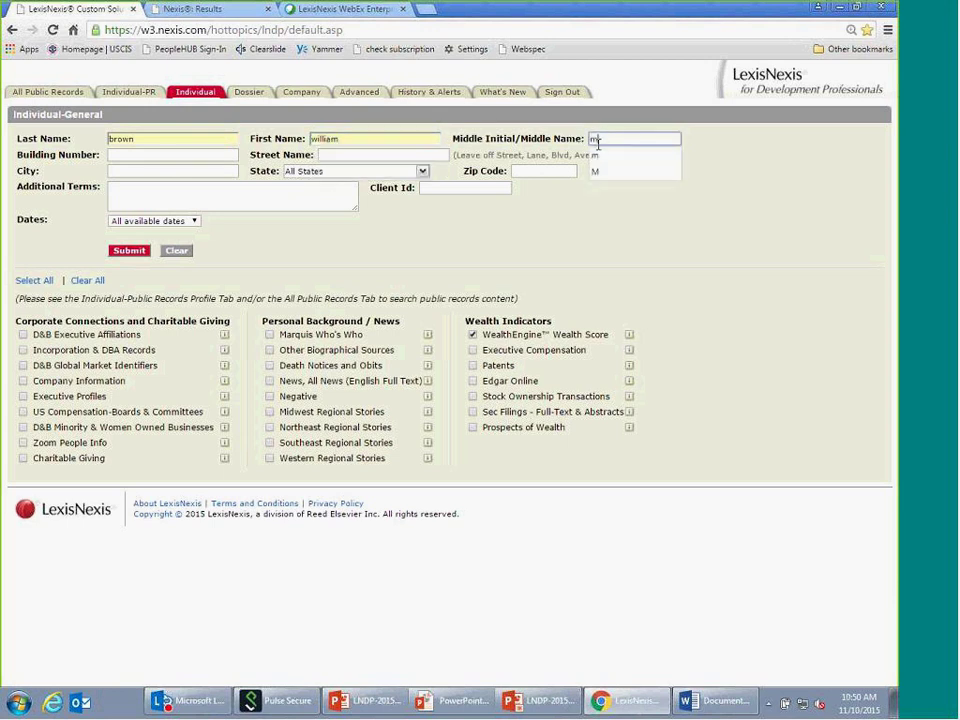
left_click(597, 163)
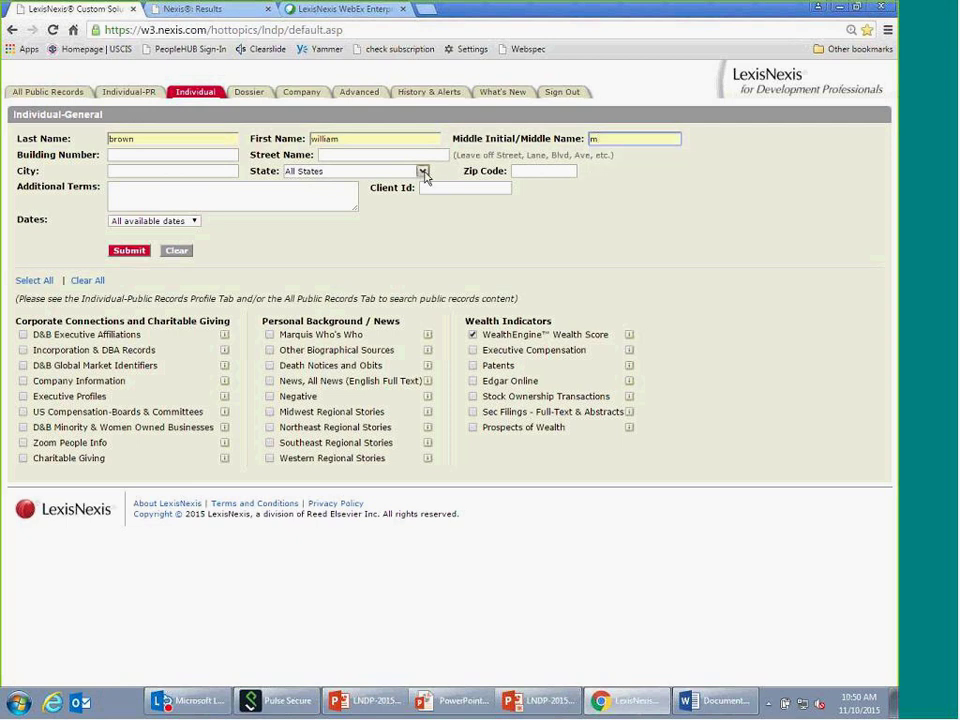
- Limit the search to Florida - FL and submit it
left_click(423, 172)
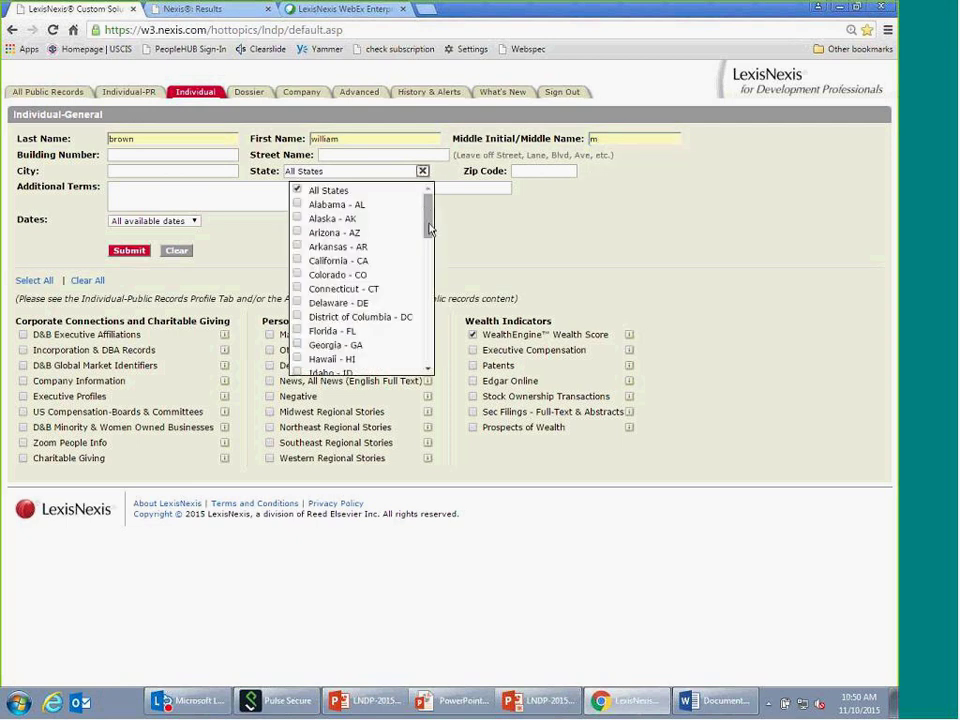
scroll(428, 215, "down", 1)
scroll(430, 238, "down", 3)
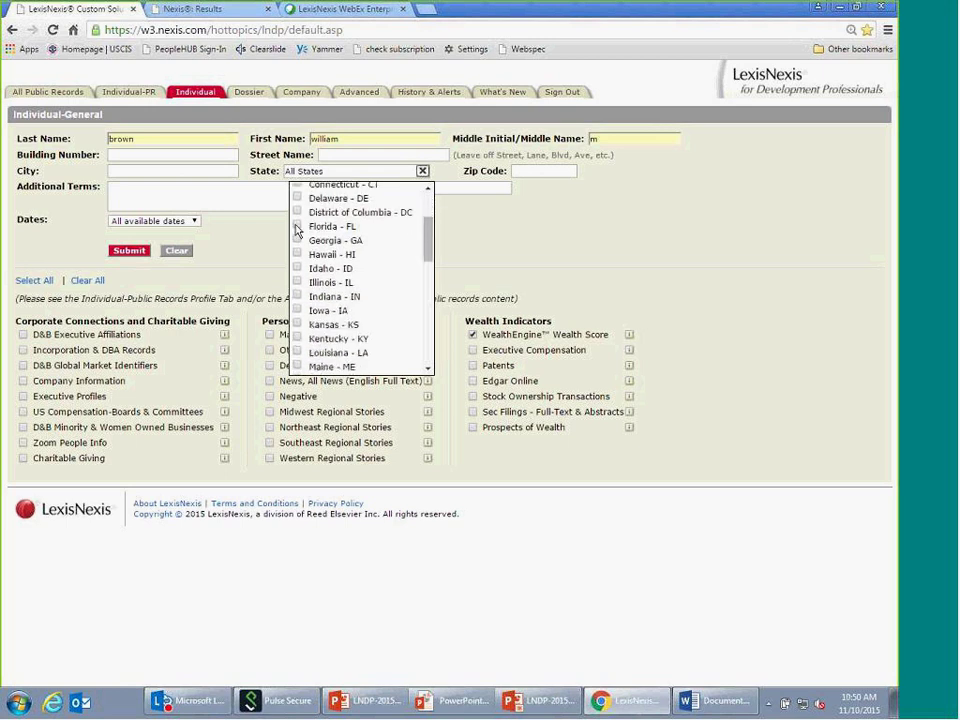
left_click(296, 229)
left_click(140, 253)
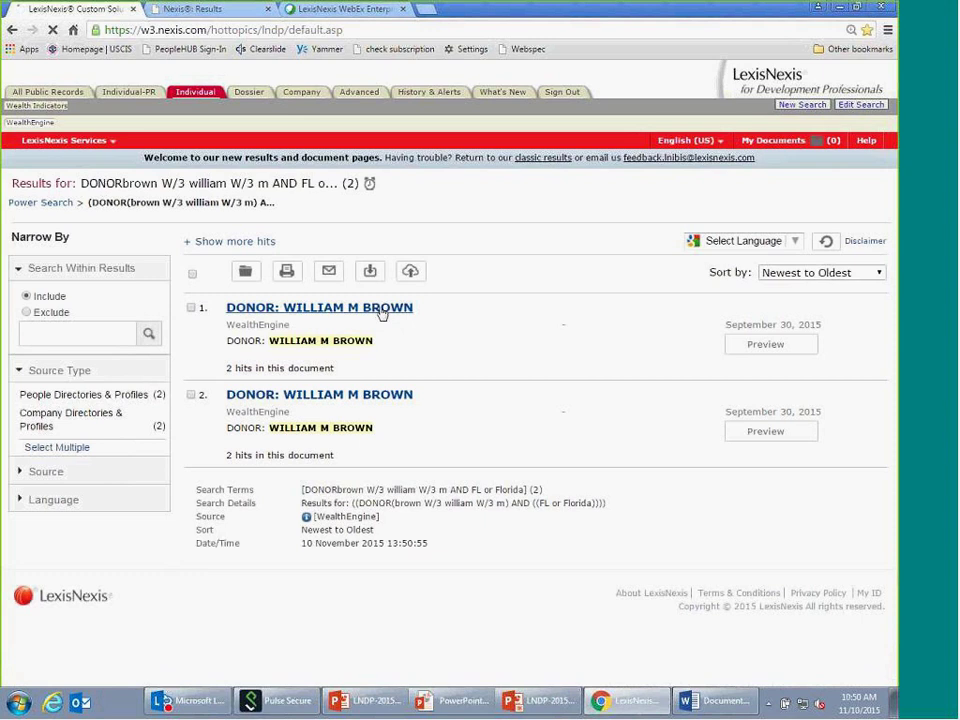
left_click(381, 308)
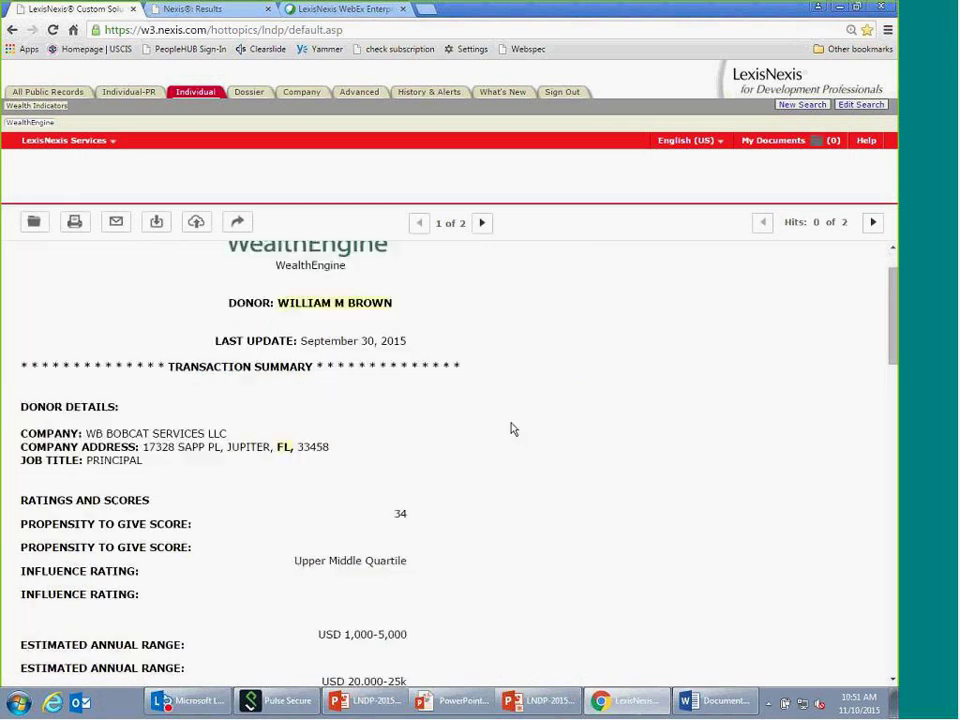
scroll(511, 429, "down", 3)
scroll(504, 426, "up", 1)
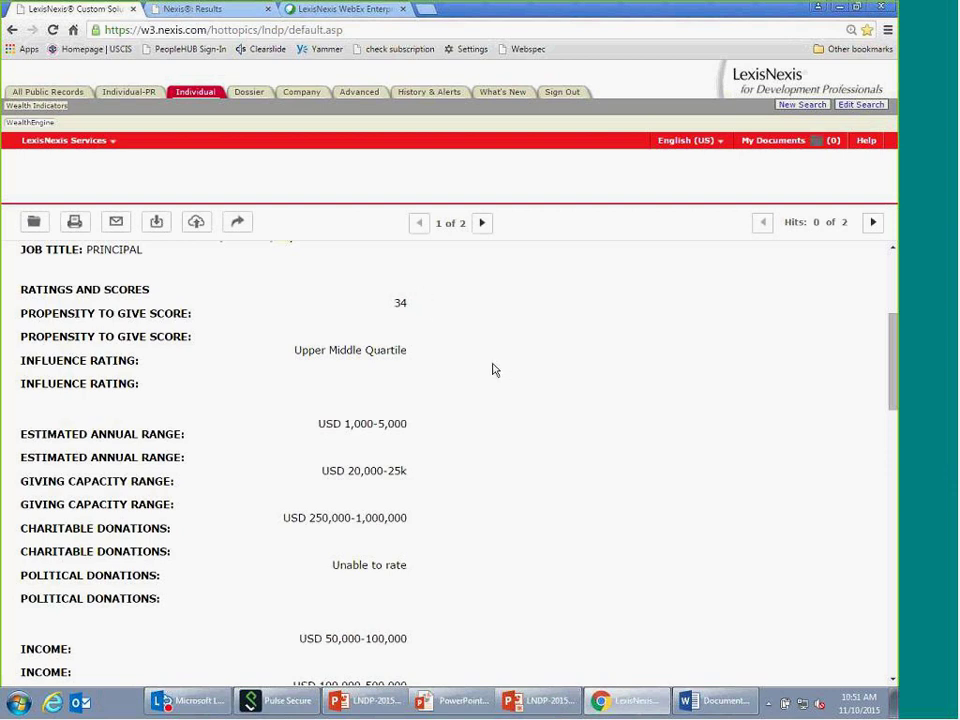
scroll(170, 378, "down", 1)
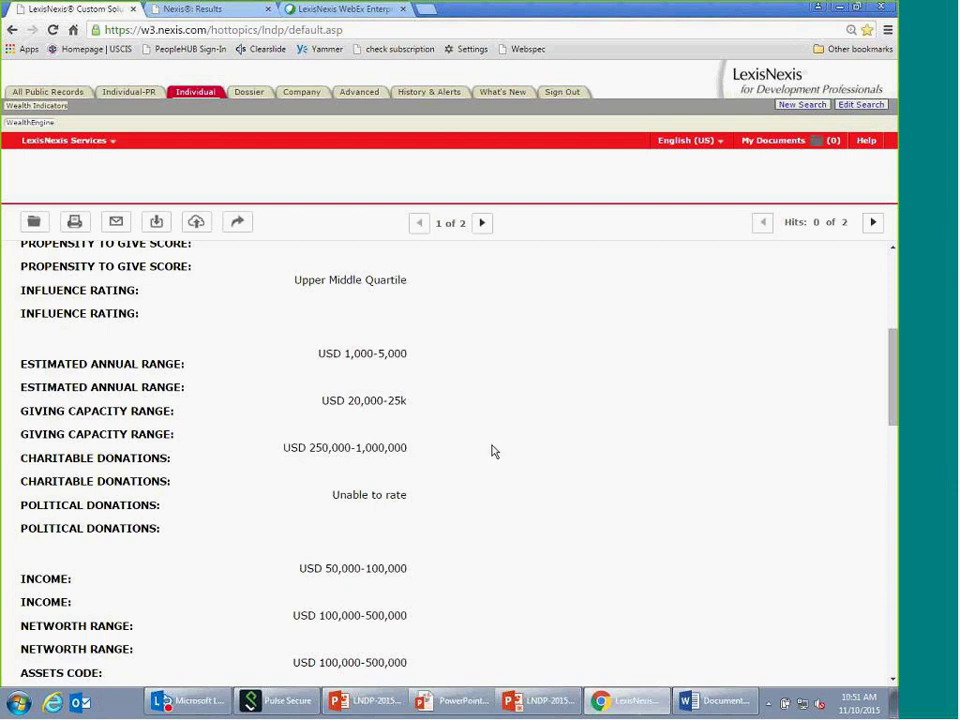
scroll(492, 452, "down", 1)
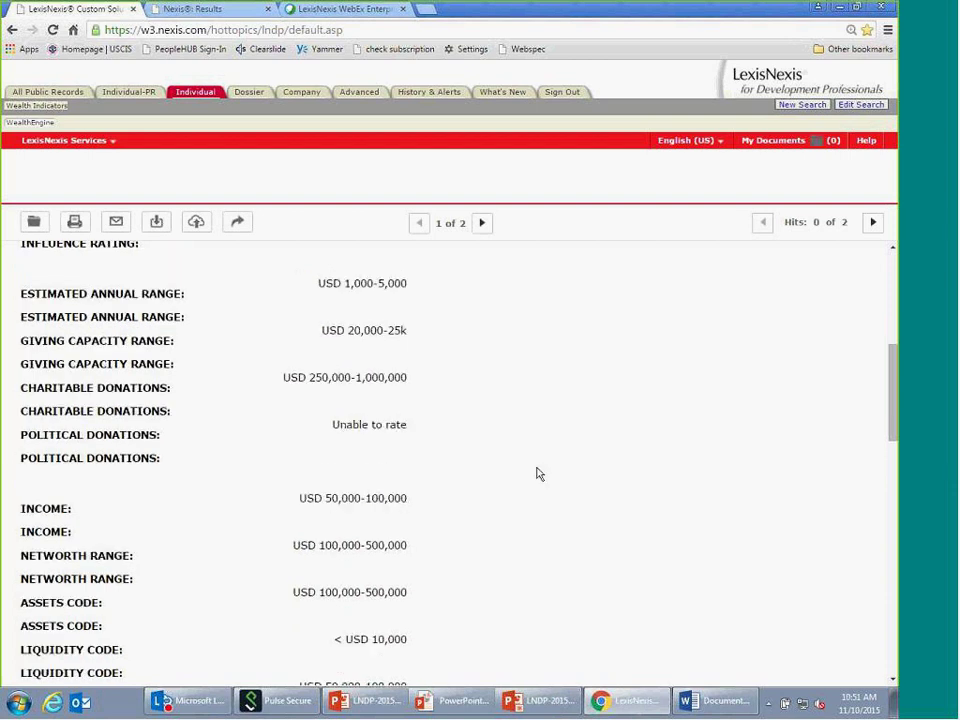
scroll(539, 473, "down", 1)
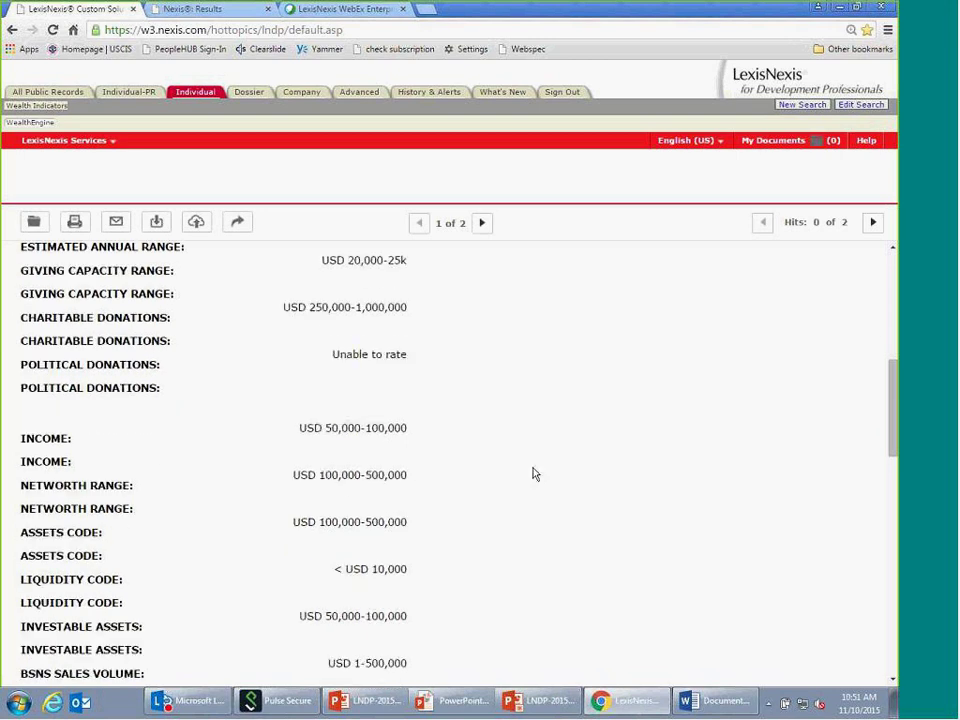
scroll(538, 476, "down", 3)
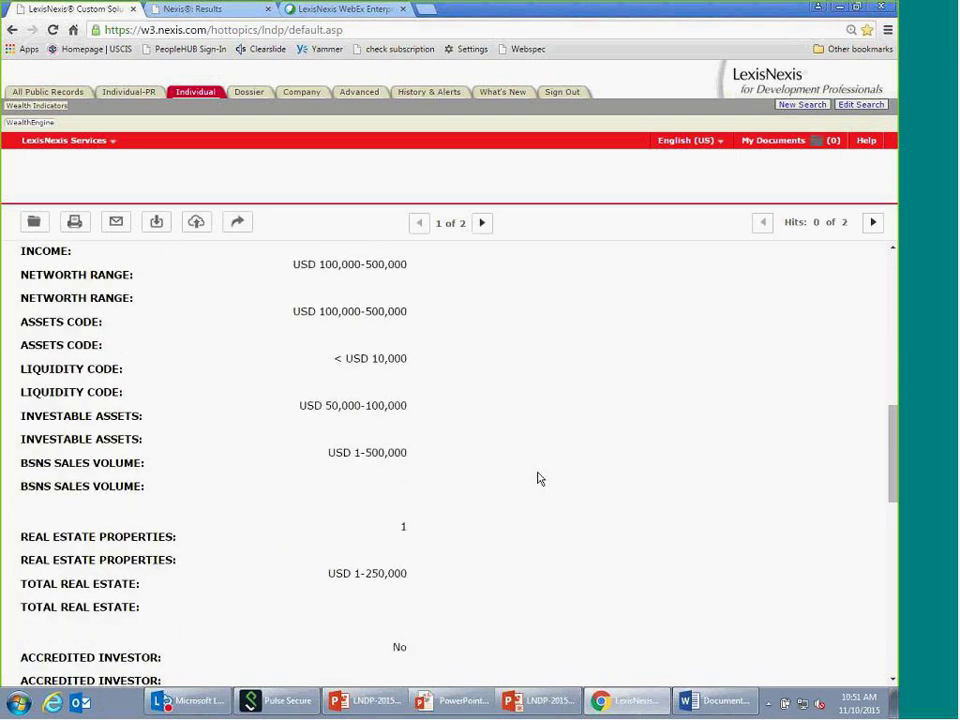
scroll(539, 479, "down", 2)
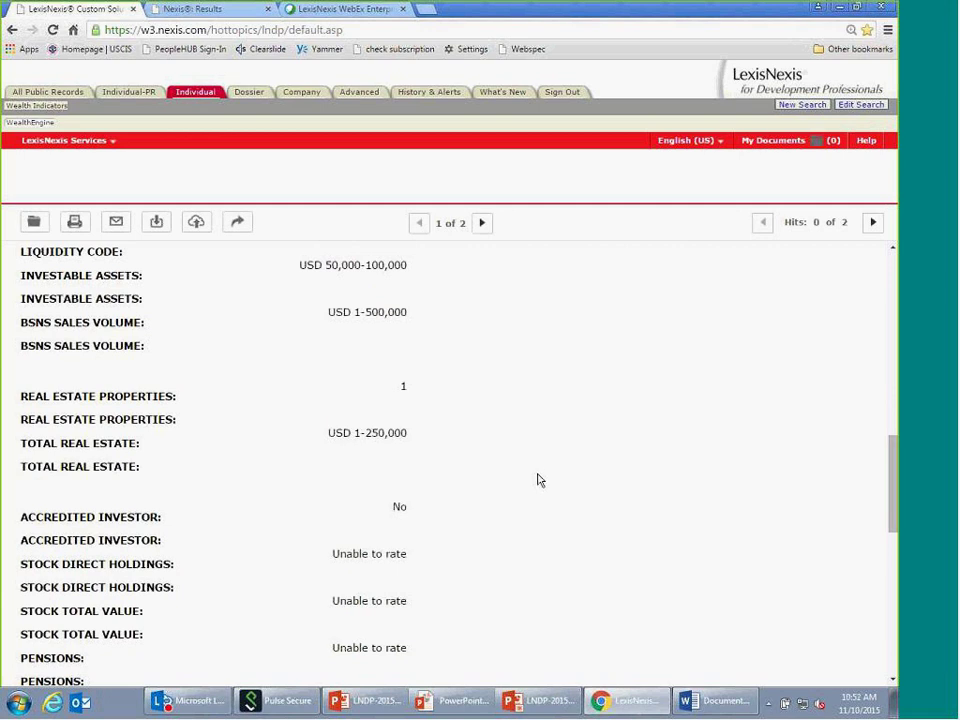
scroll(538, 480, "up", 8)
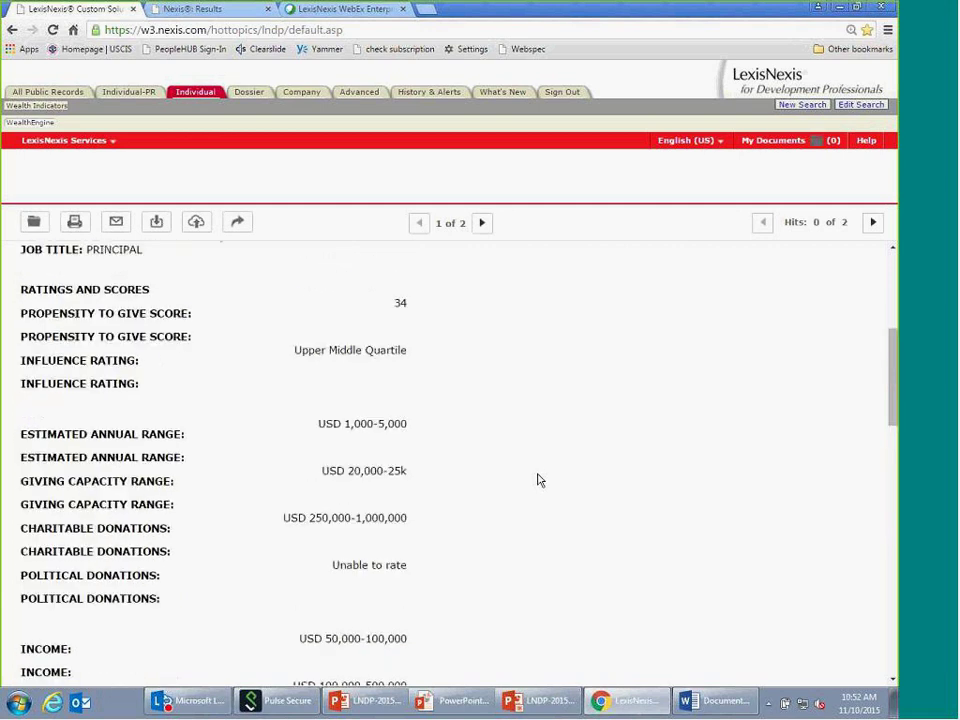
scroll(539, 481, "up", 5)
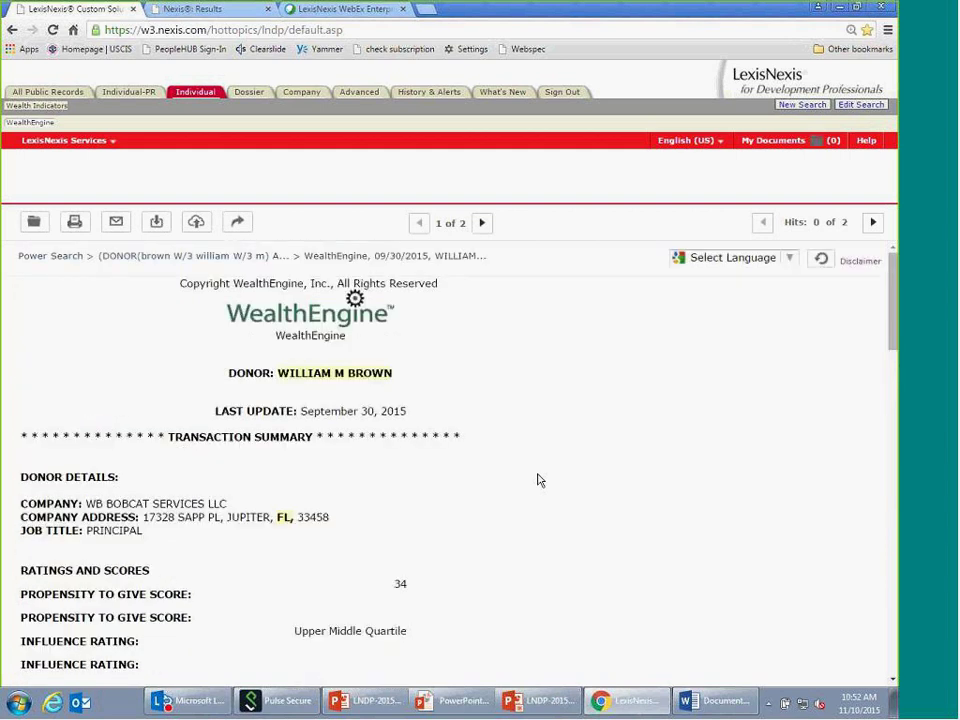
scroll(537, 480, "down", 3)
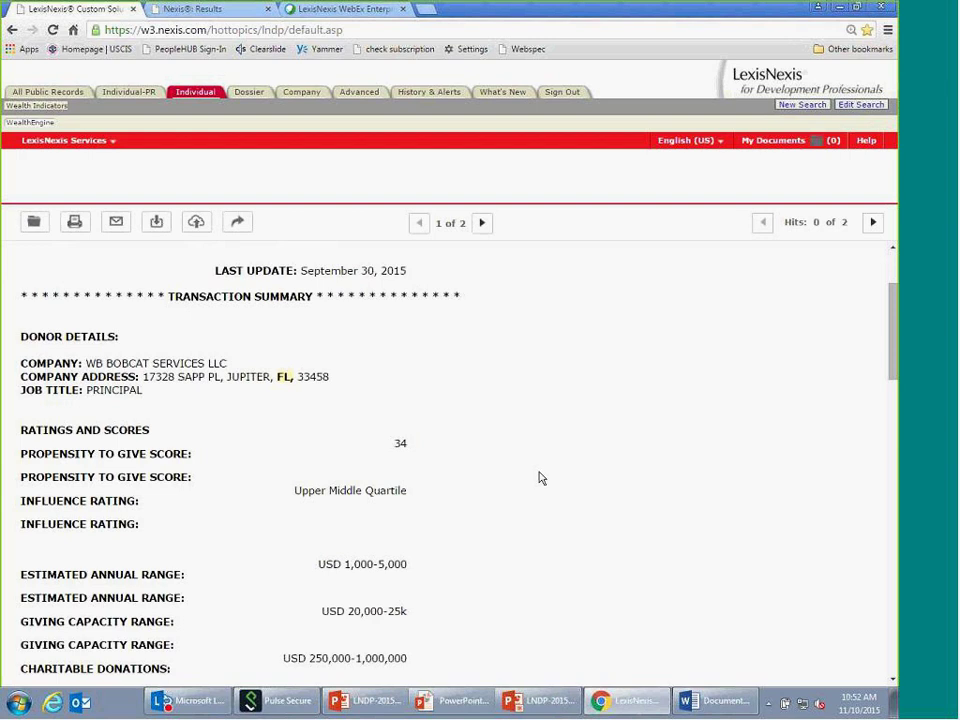
- Leave the donor report and open the blank Company search form
left_click(202, 97)
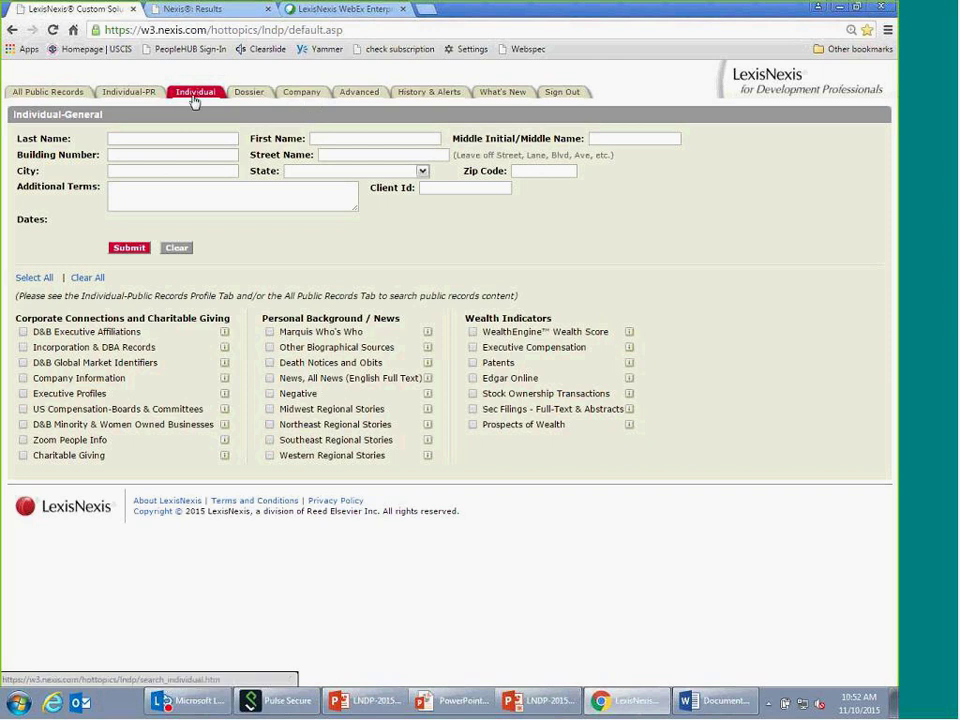
left_click(311, 94)
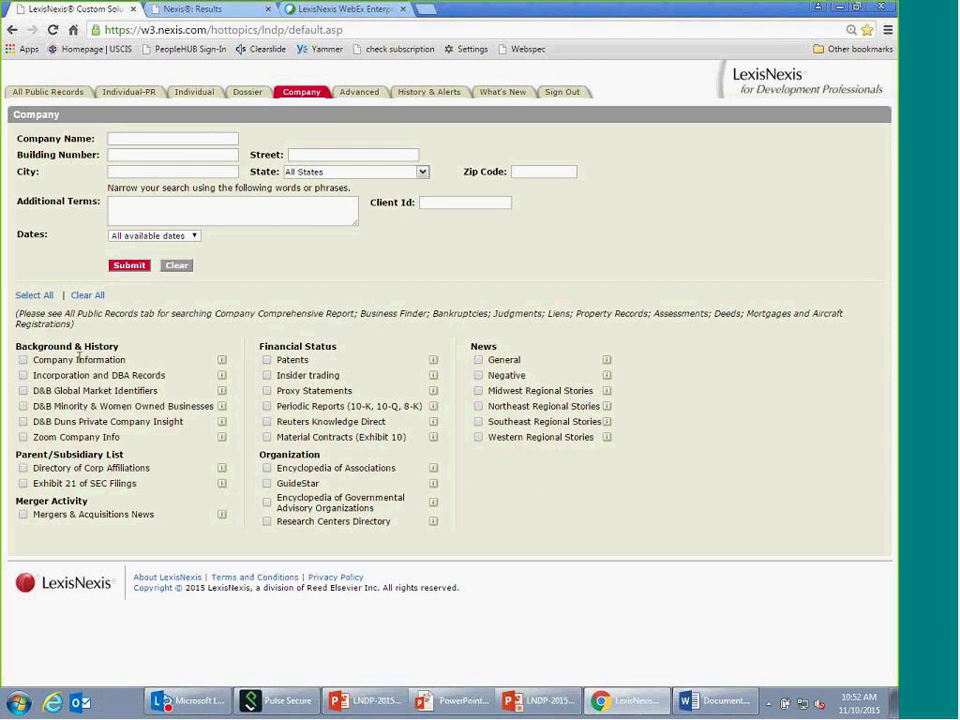
left_click_drag(17, 349, 121, 347)
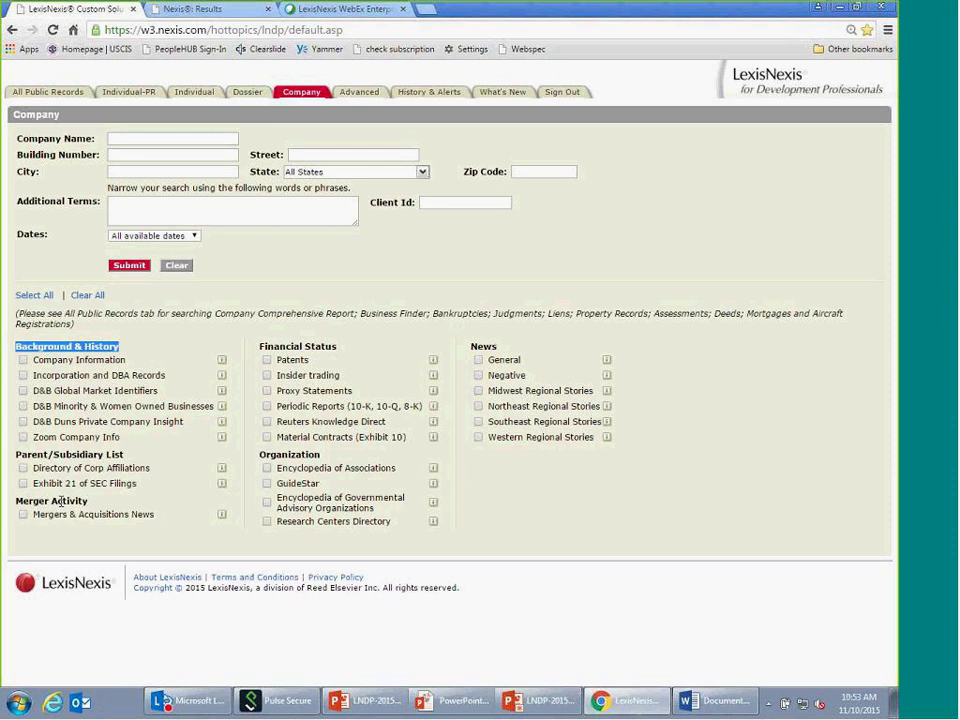
left_click_drag(338, 347, 549, 354)
left_click(675, 360)
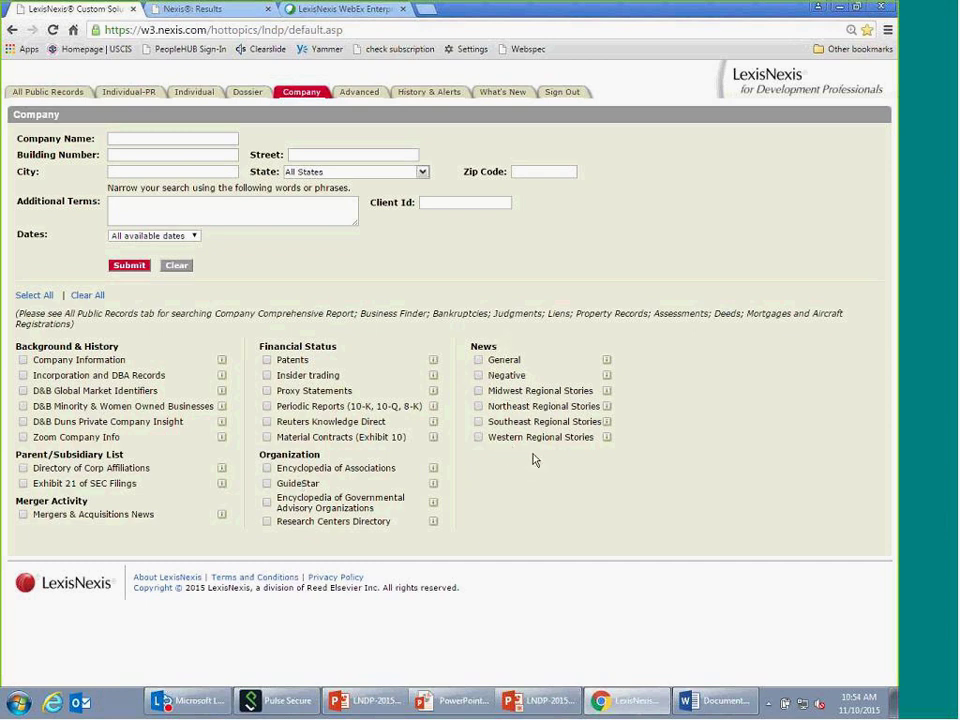
left_click(109, 140)
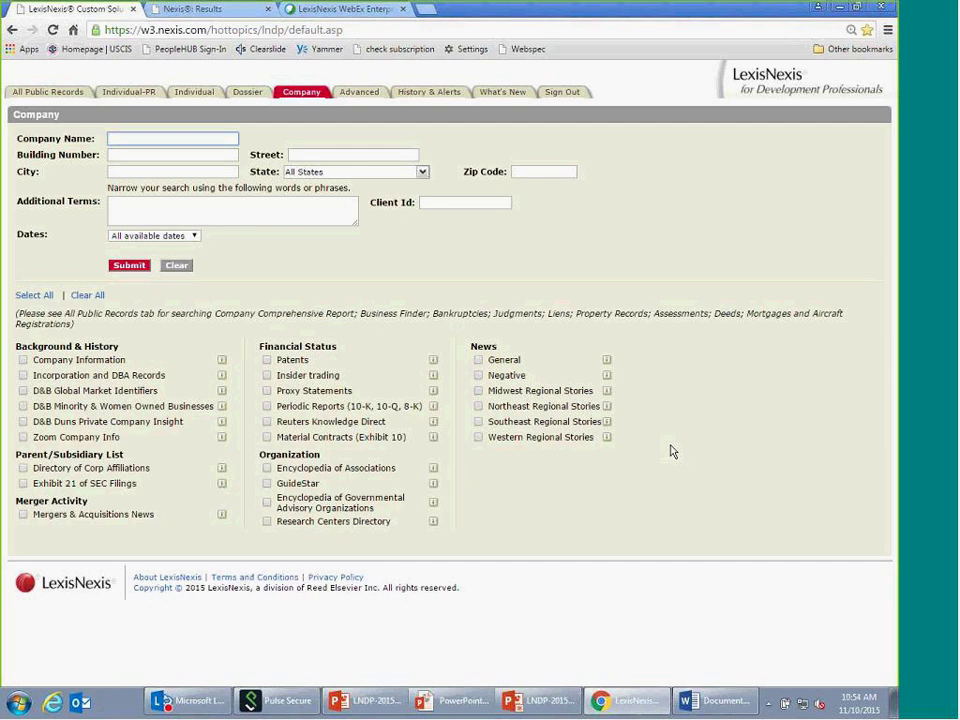
left_click(44, 297)
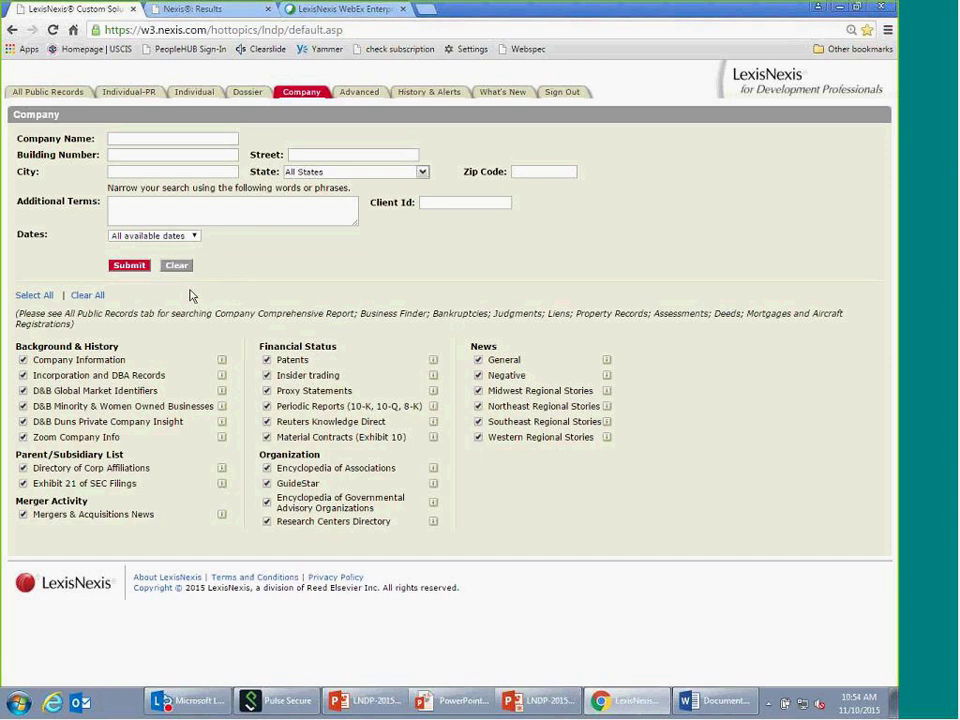
left_click(97, 297)
left_click(178, 140)
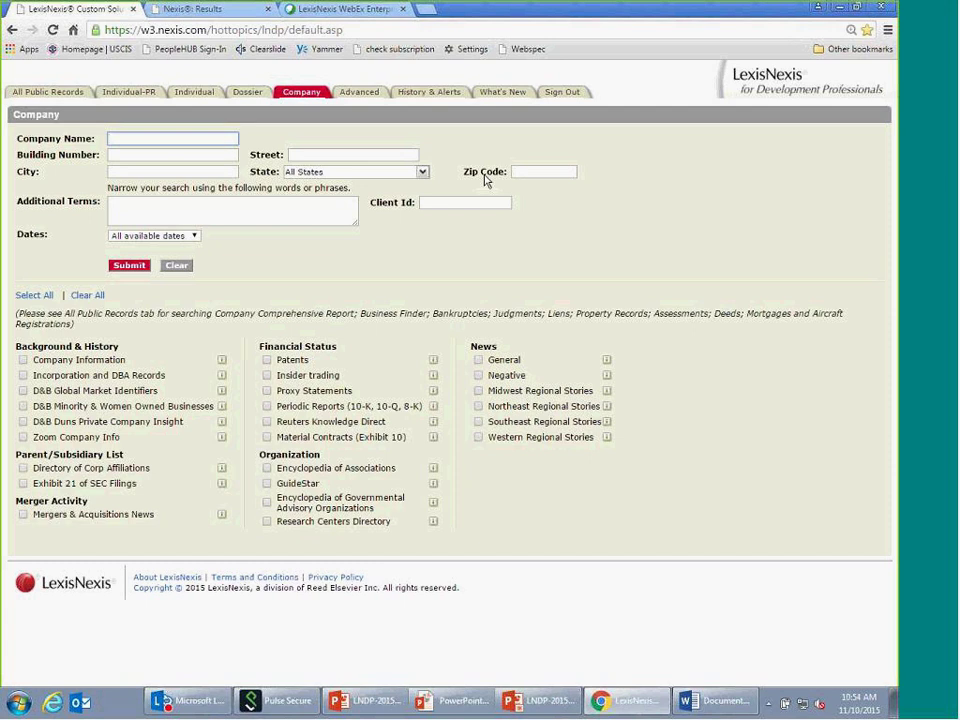
- Enter 'family foundation' as Company Name, 'cleveland' as City, and OH as State
type("family foundation")
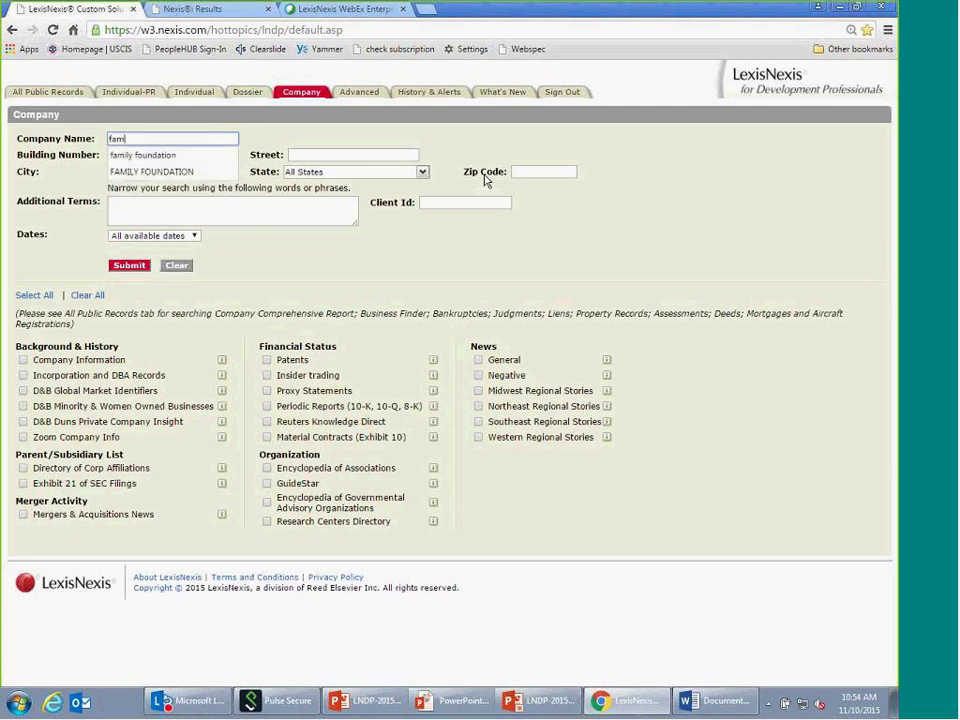
left_click(190, 160)
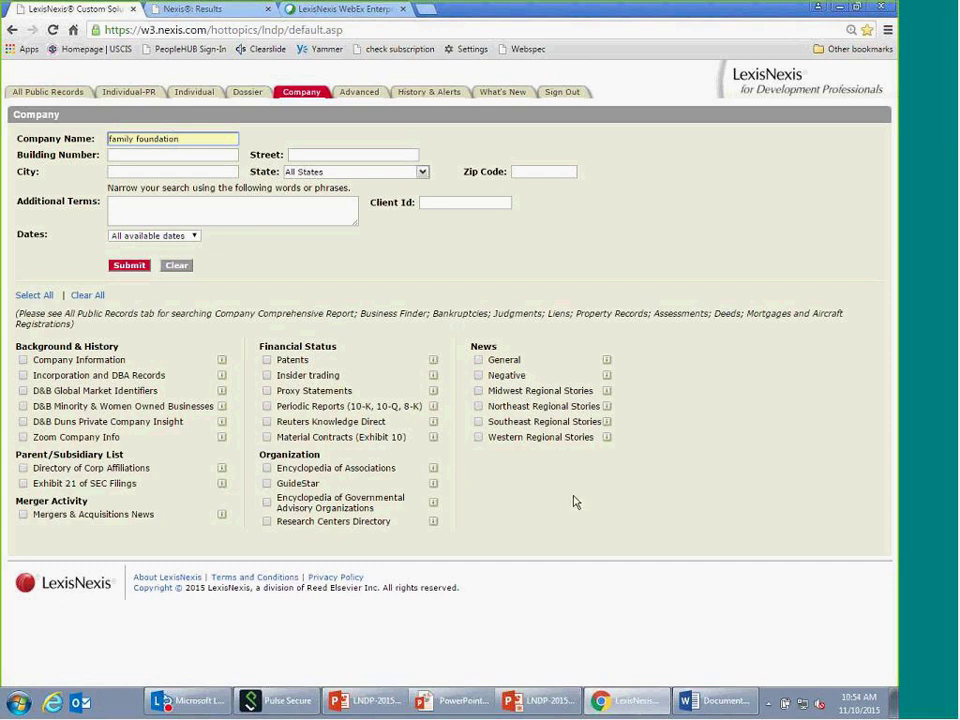
left_click(129, 175)
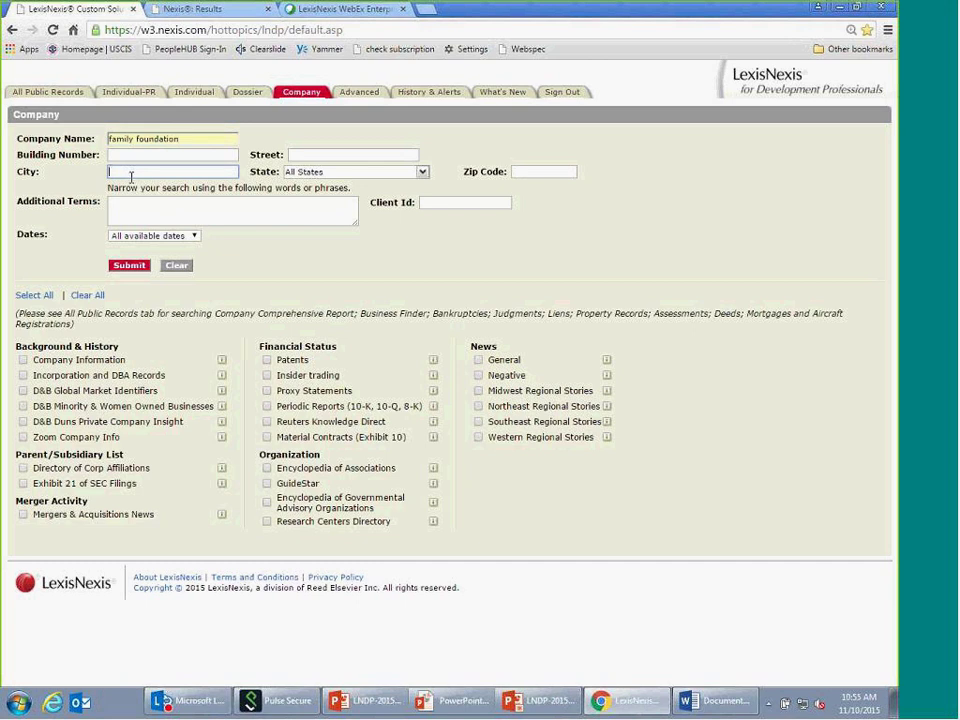
type("cleveland")
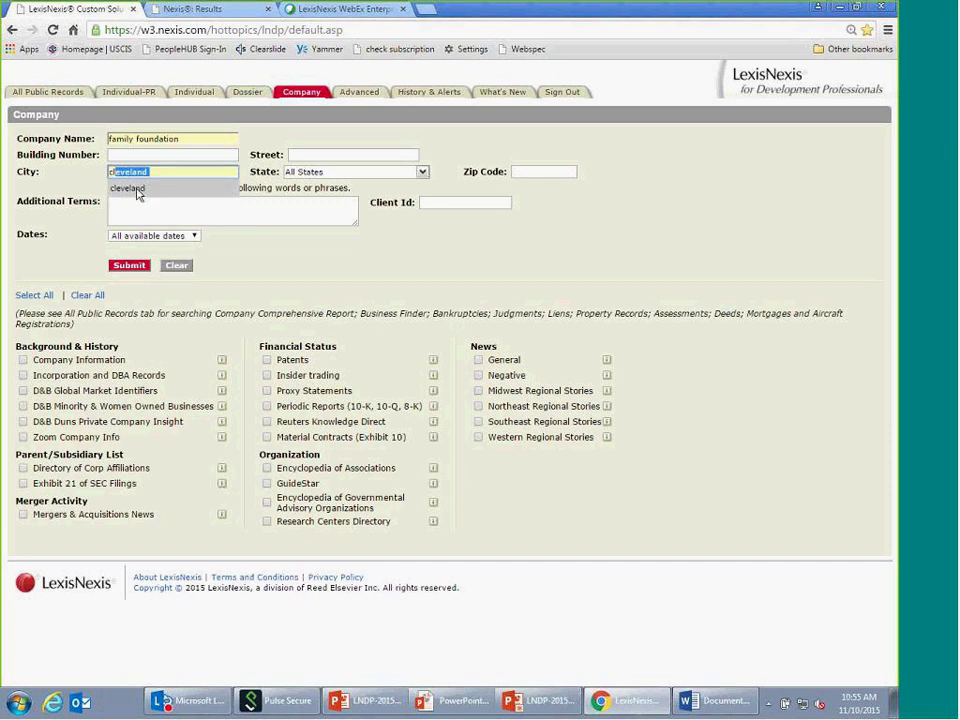
left_click(137, 190)
left_click(422, 171)
left_click_drag(427, 210, 364, 313)
left_click(364, 313)
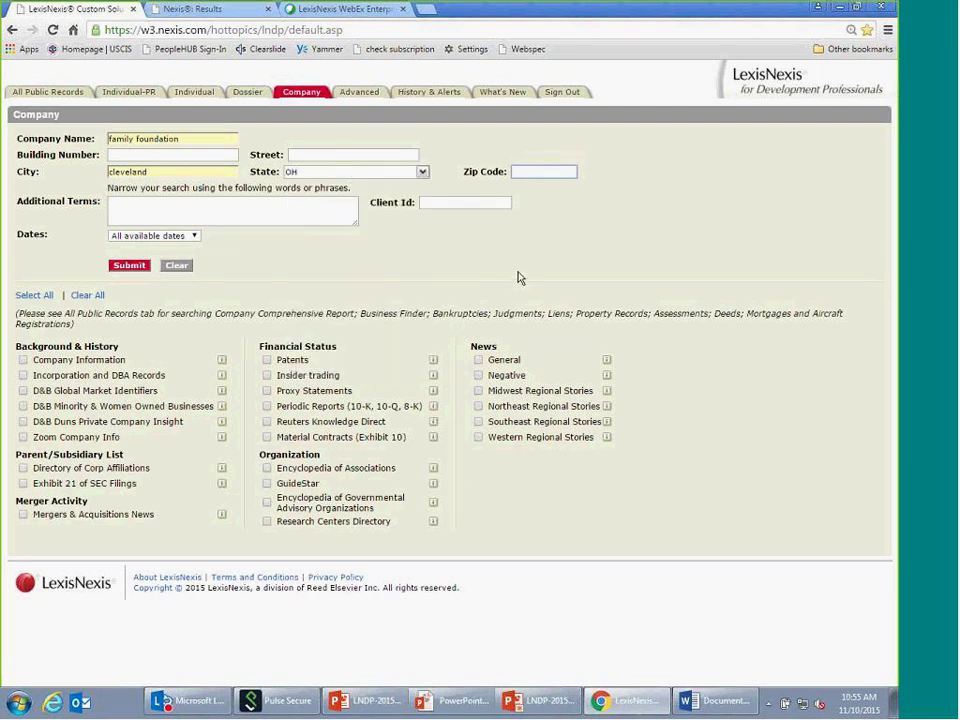
key("Tab")
- Tick Encyclopedia of Associations, Company Information and GuideStar, then submit the company search
left_click(267, 468)
left_click(23, 361)
left_click(267, 484)
left_click(130, 266)
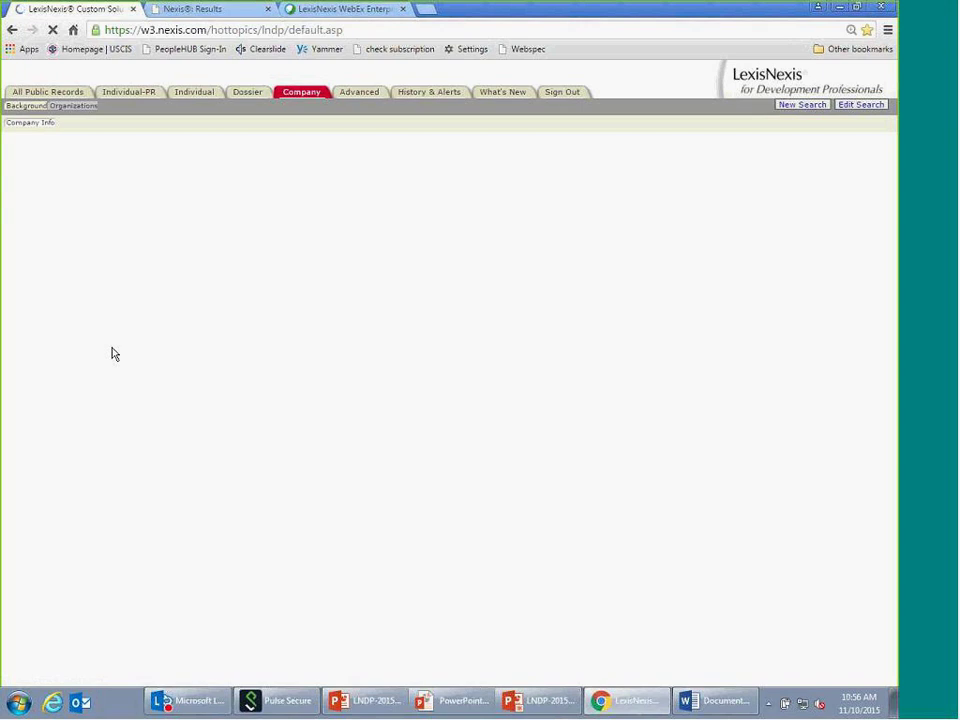
left_click(648, 510)
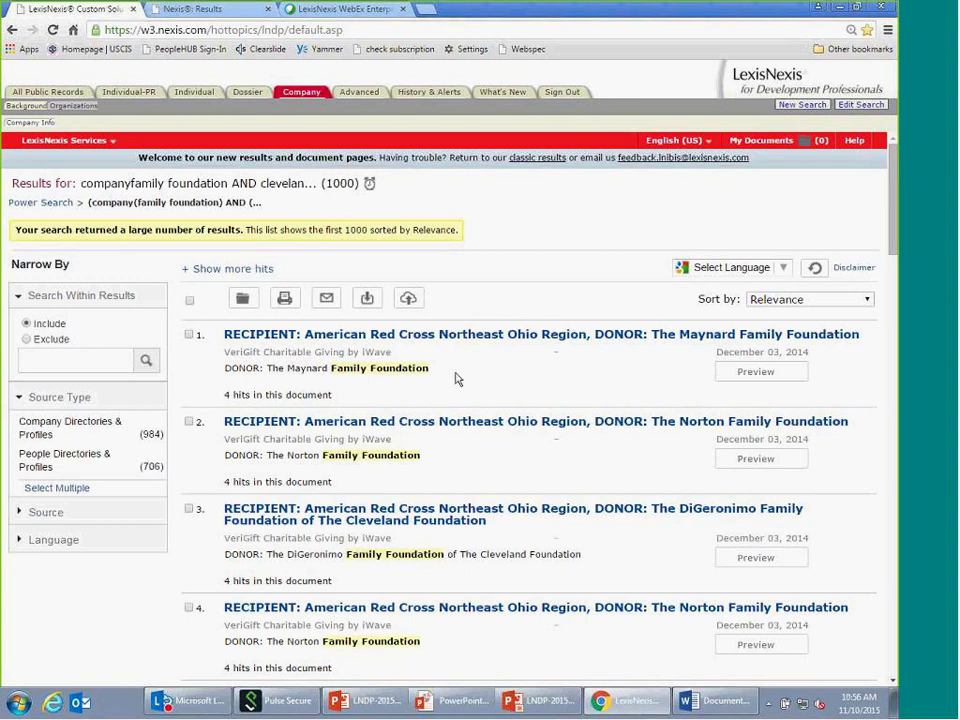
scroll(365, 327, "down", 1)
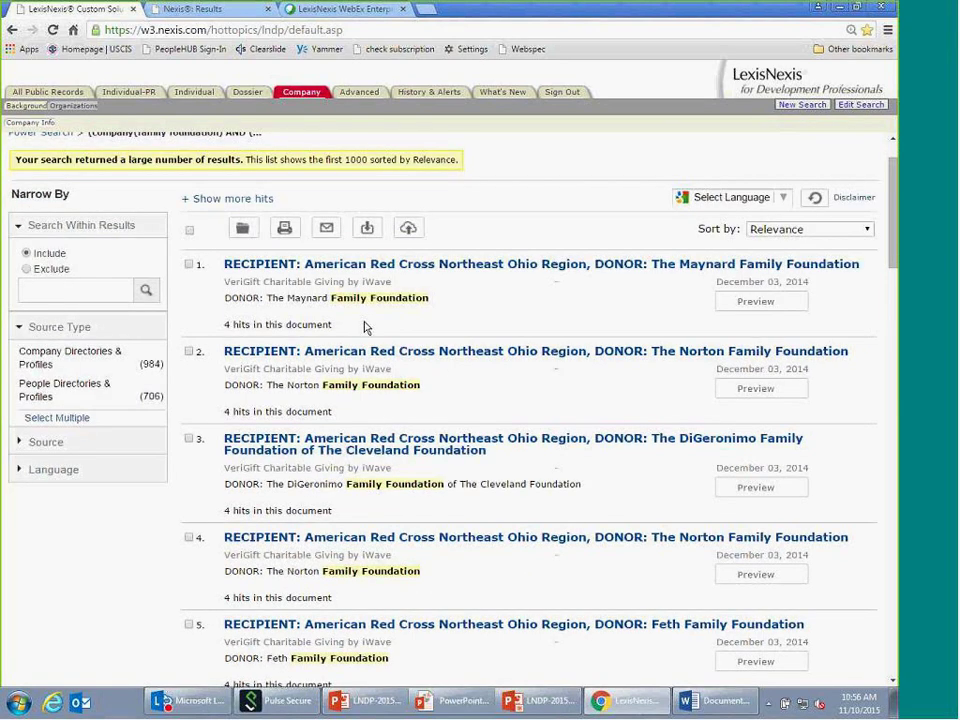
scroll(349, 422, "down", 5)
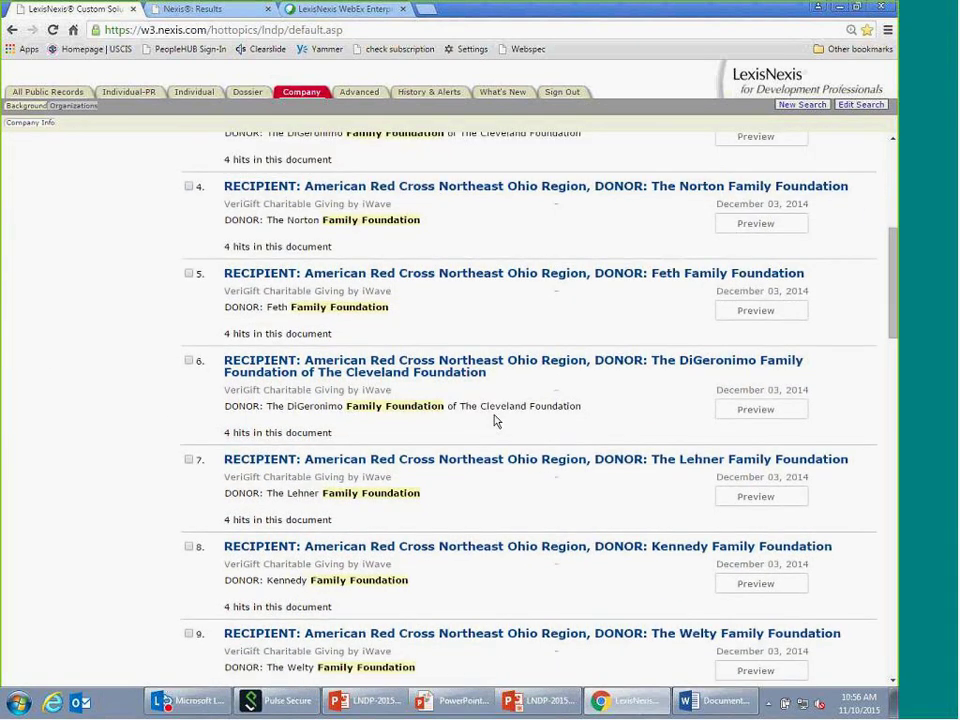
scroll(495, 421, "down", 1)
scroll(496, 414, "up", 7)
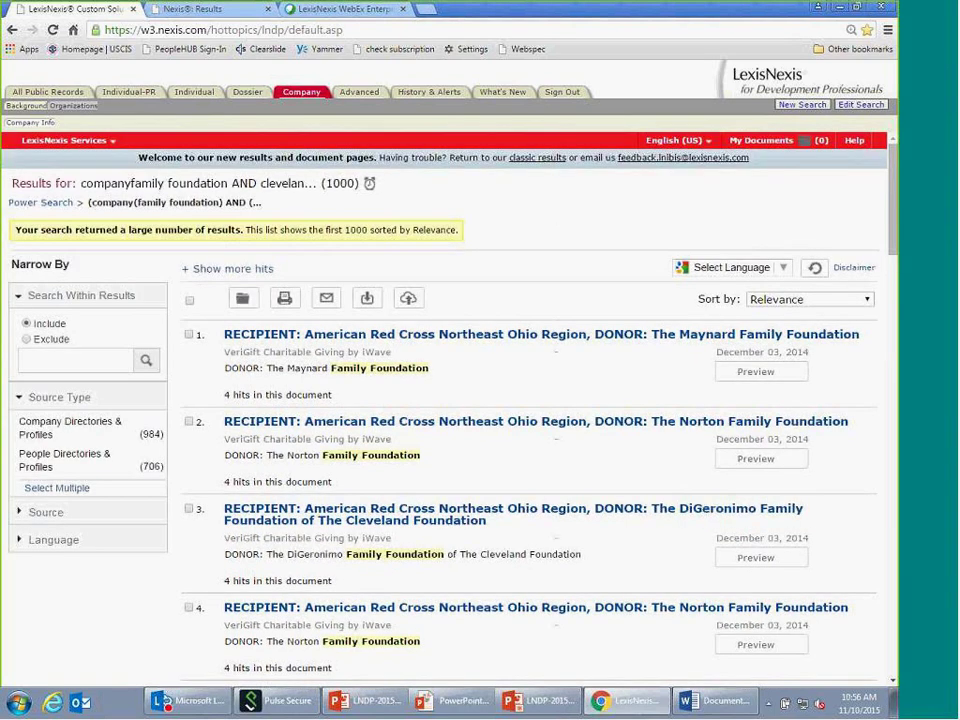
- Review the Organizations results, then switch to GuideStar's 296 listings led by Adler Family Foundation
left_click(75, 107)
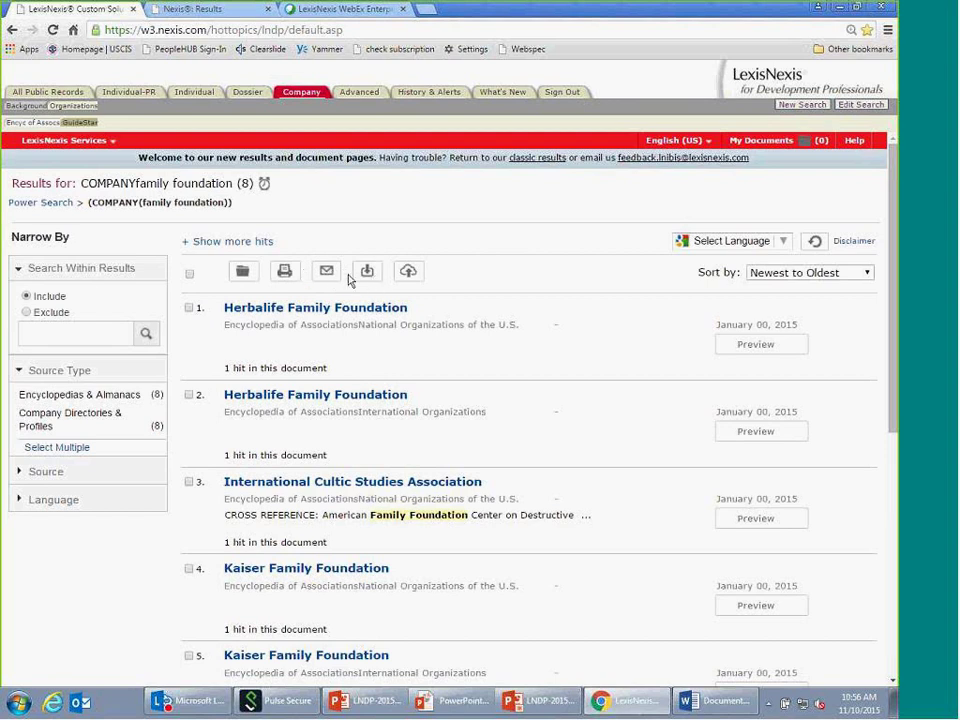
scroll(521, 316, "down", 1)
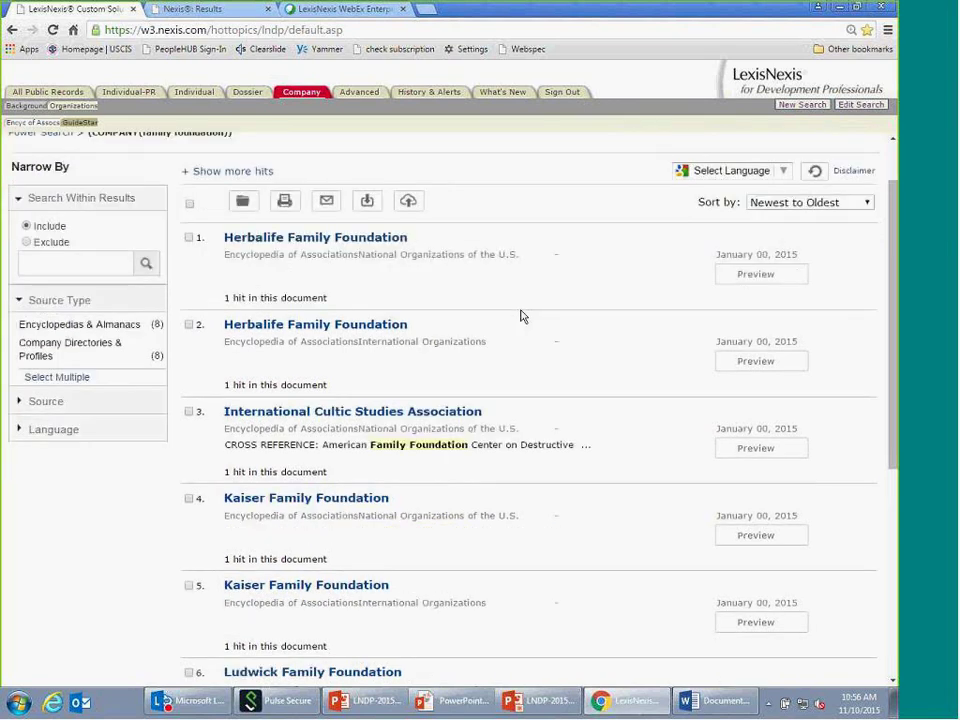
scroll(521, 316, "down", 1)
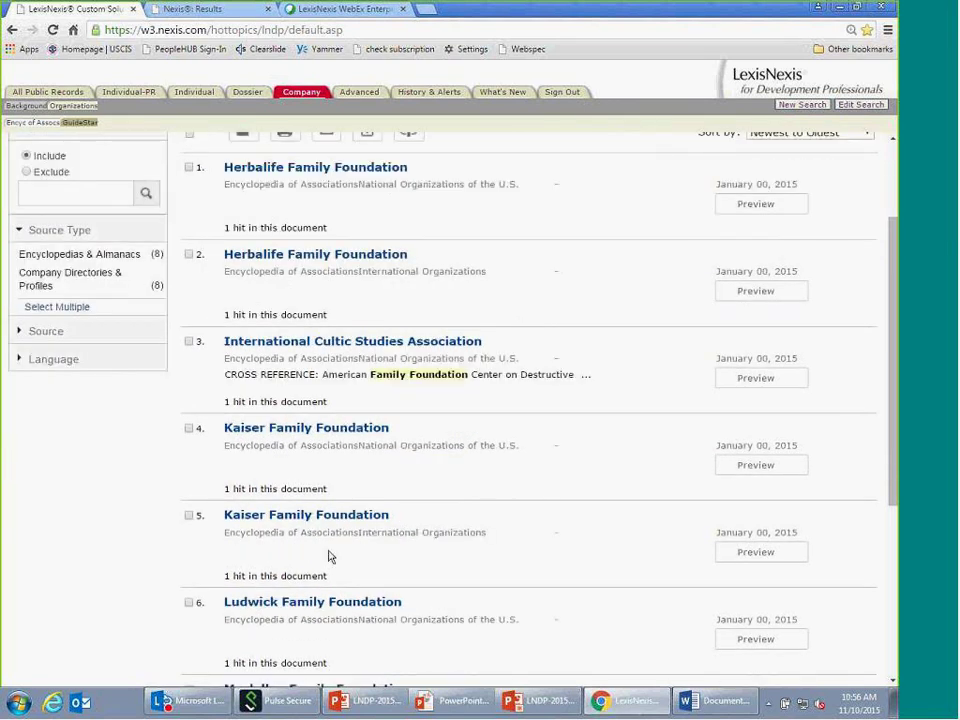
left_click(87, 124)
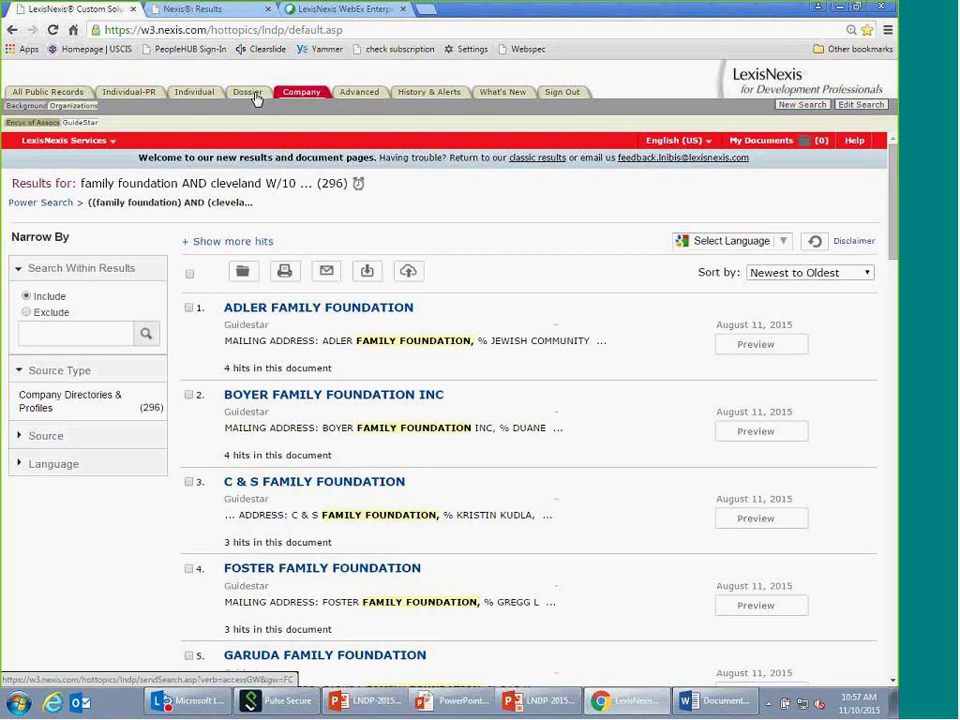
- Open the Dossier area's Company > Find a Company form
left_click(249, 92)
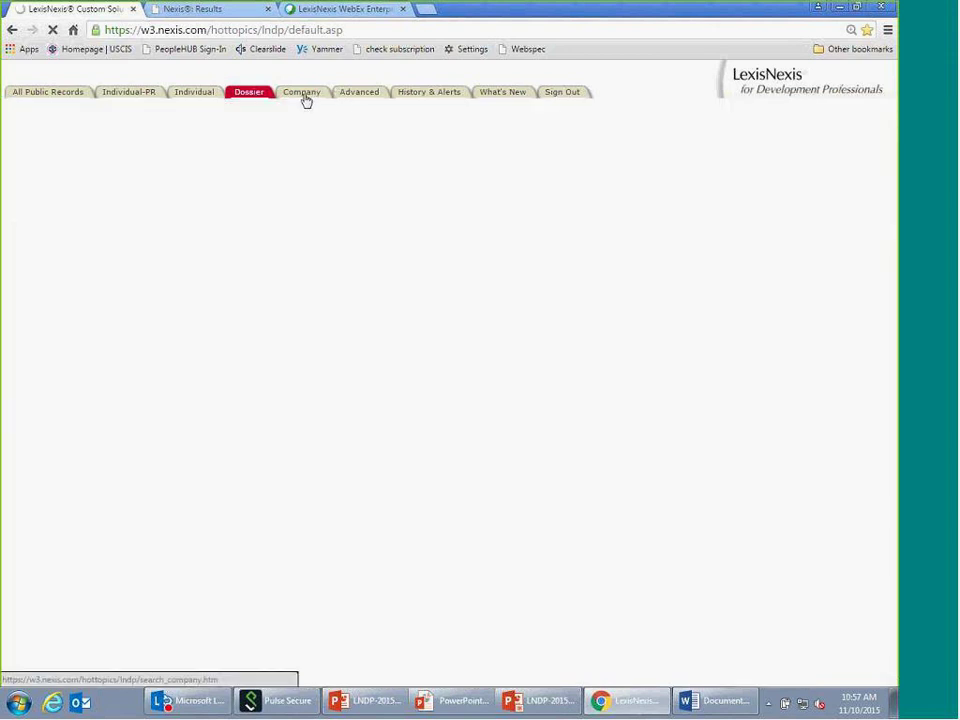
left_click(306, 99)
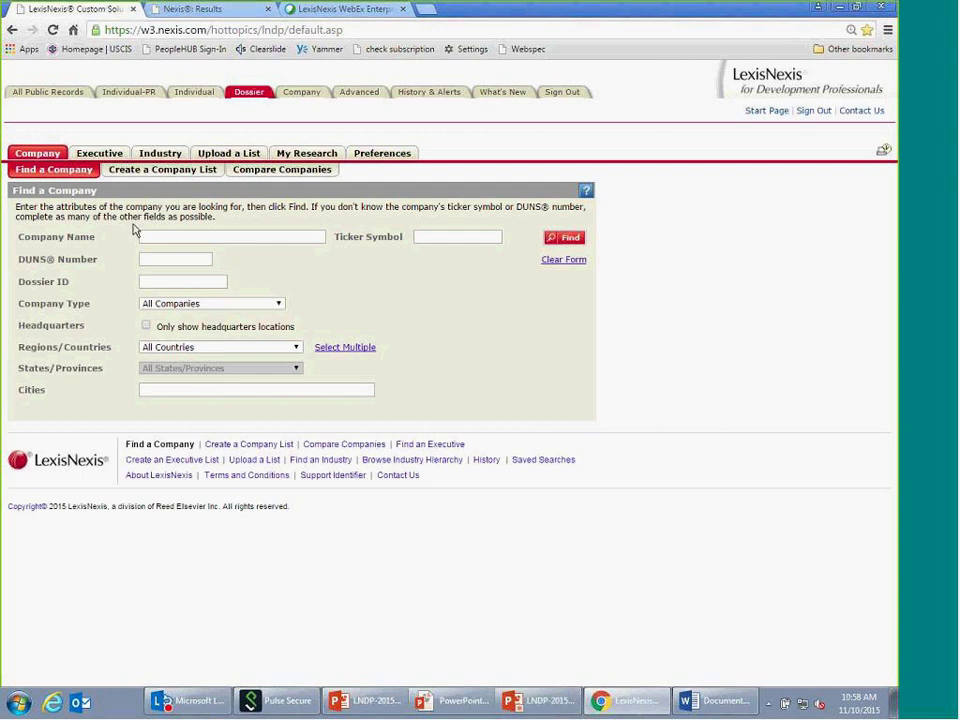
- Search Dossier for Harley Davidson companies in the United States, returning 793 matches
left_click(157, 237)
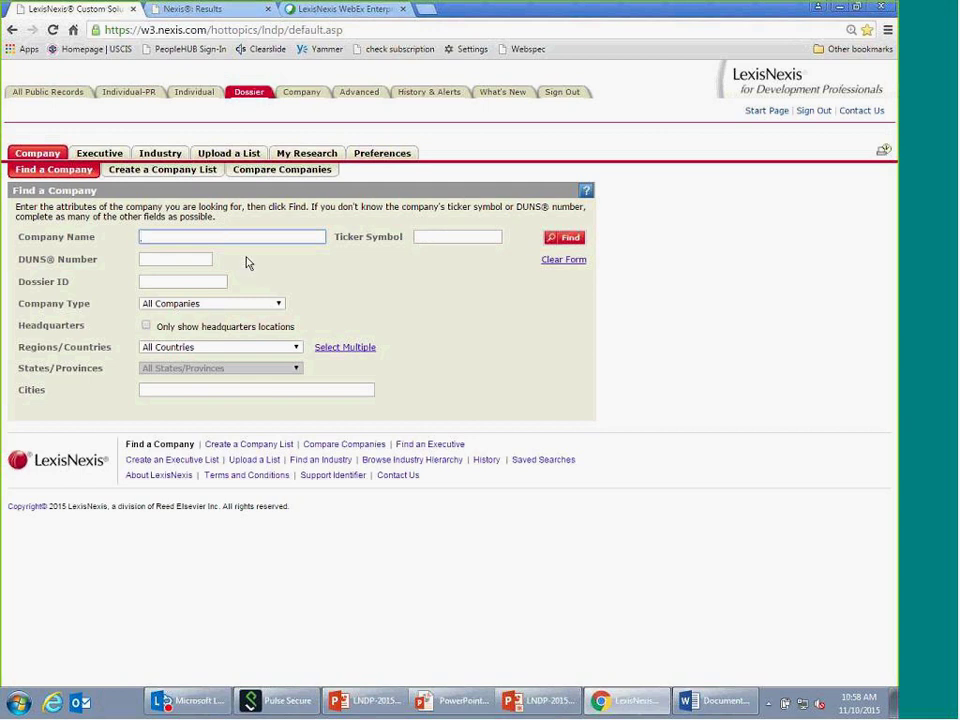
type("h")
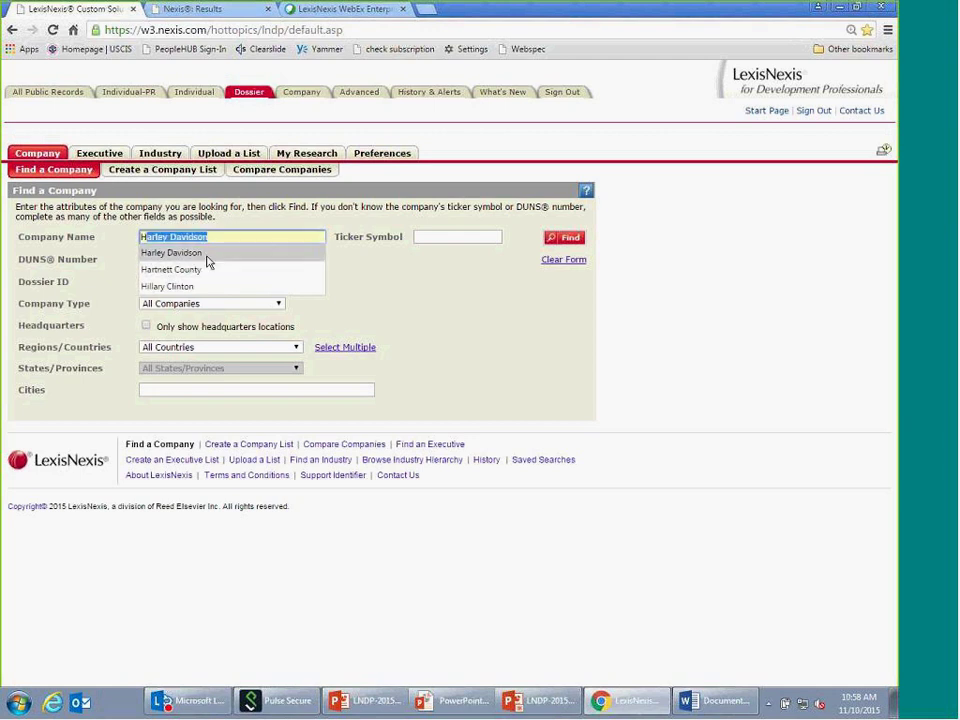
left_click(208, 258)
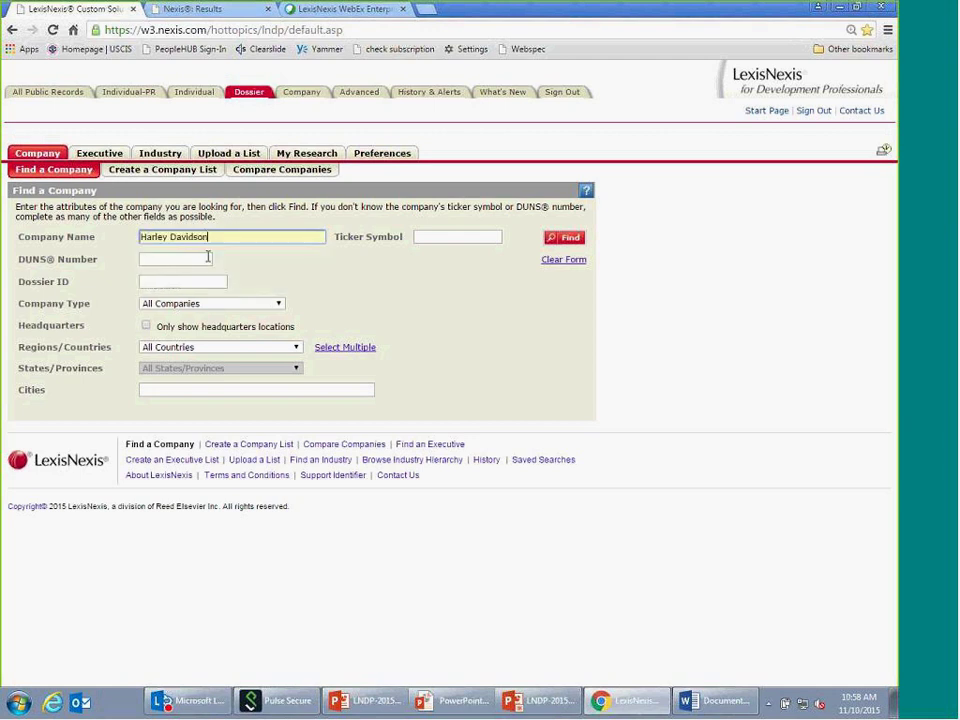
left_click(296, 348)
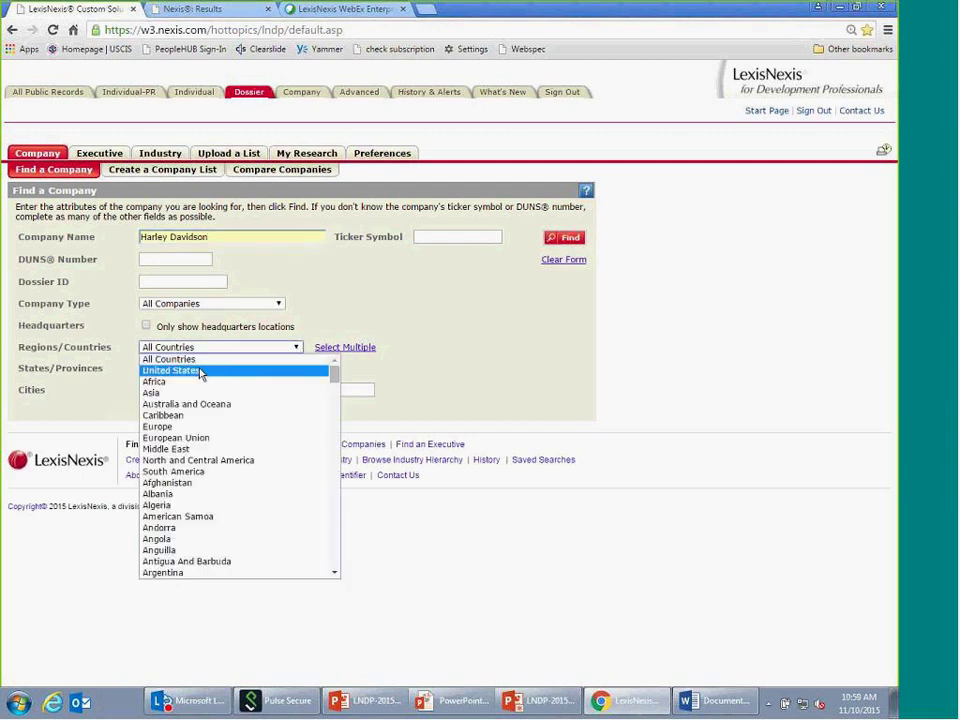
left_click(200, 372)
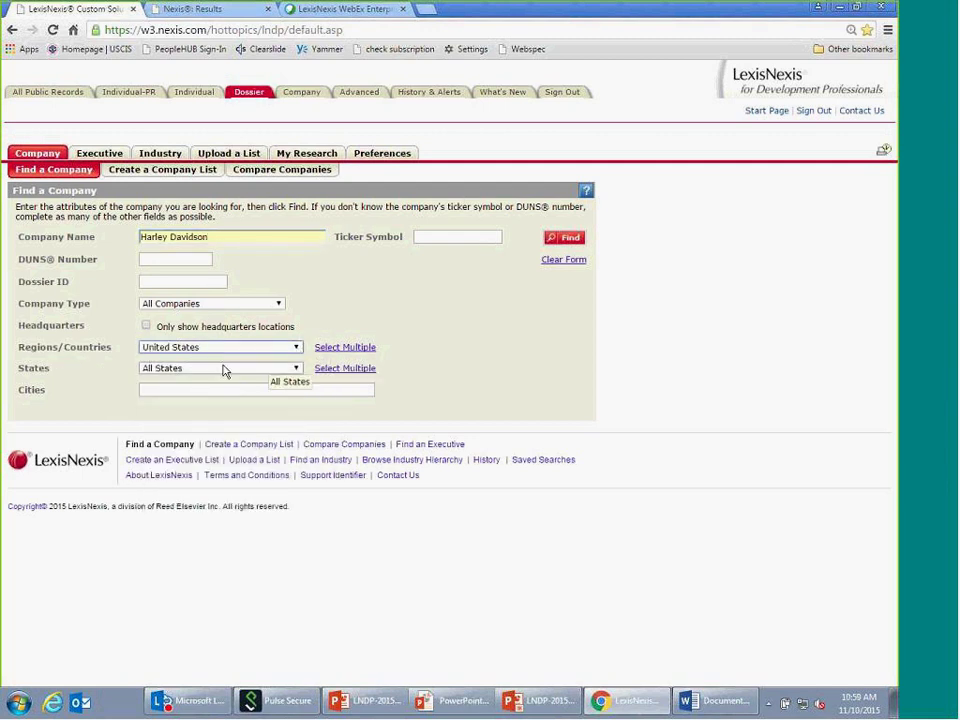
left_click(568, 241)
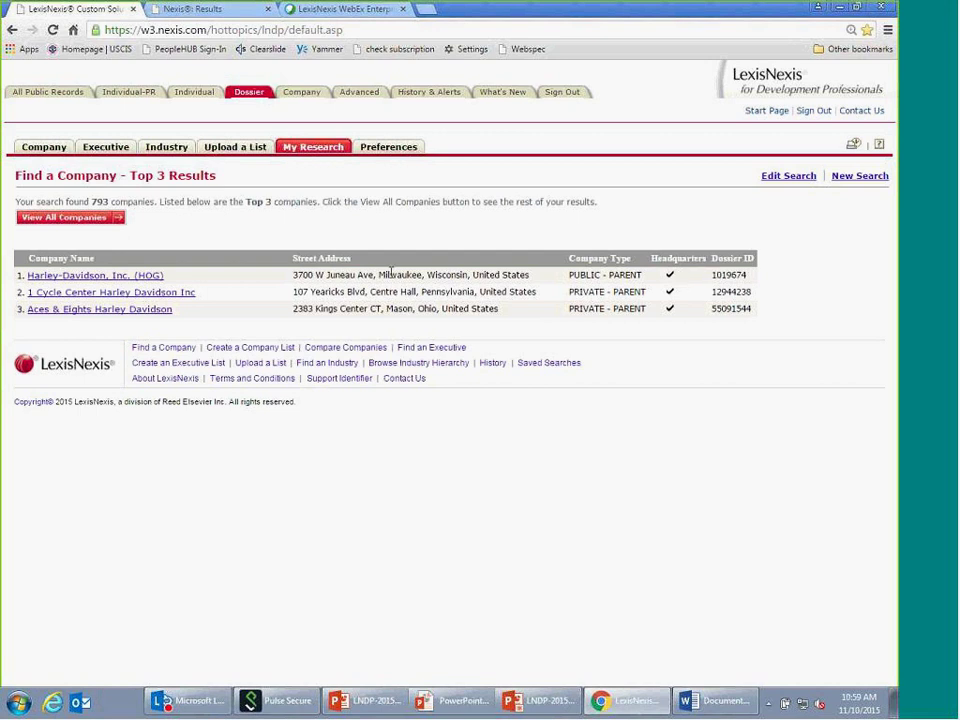
- Open the Harley-Davidson, Inc. (HOG) snapshot and scroll through its financials and executives
left_click(100, 279)
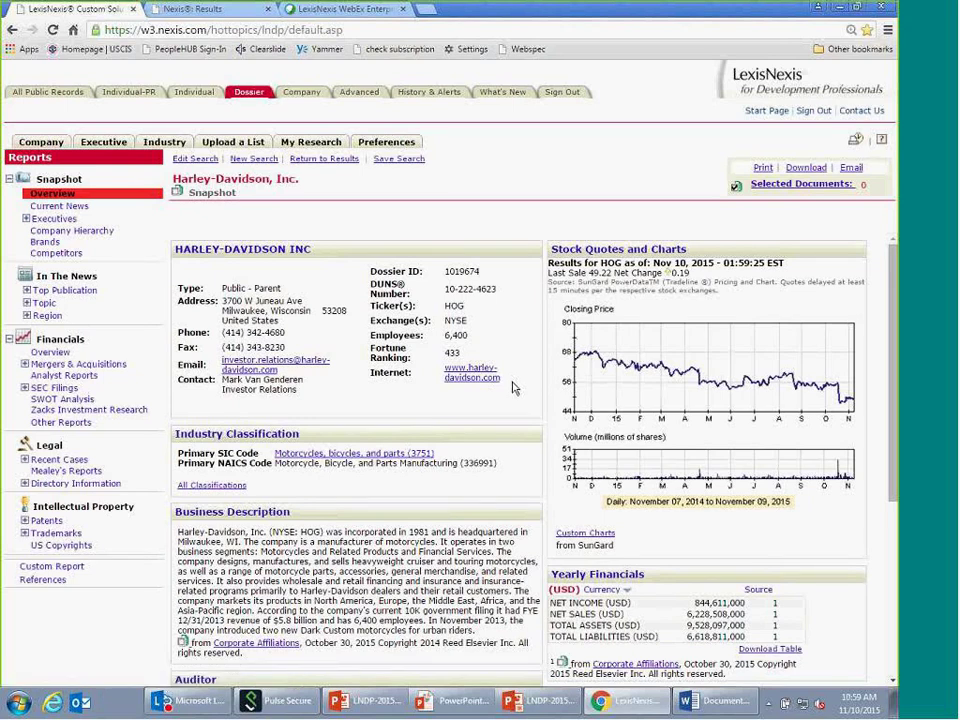
scroll(513, 387, "down", 1)
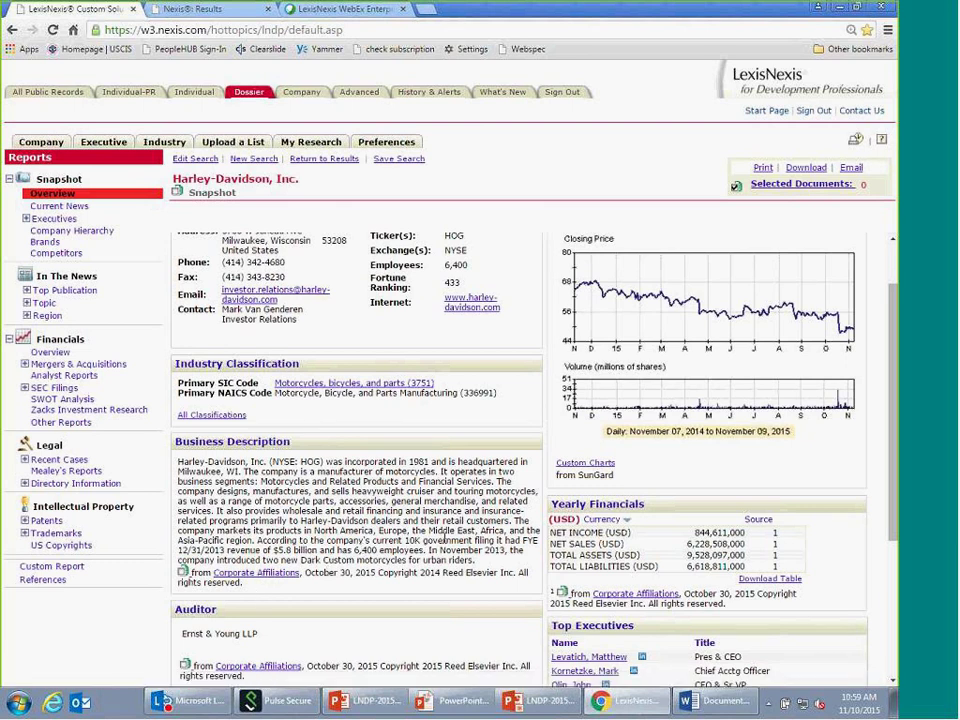
scroll(445, 538, "down", 1)
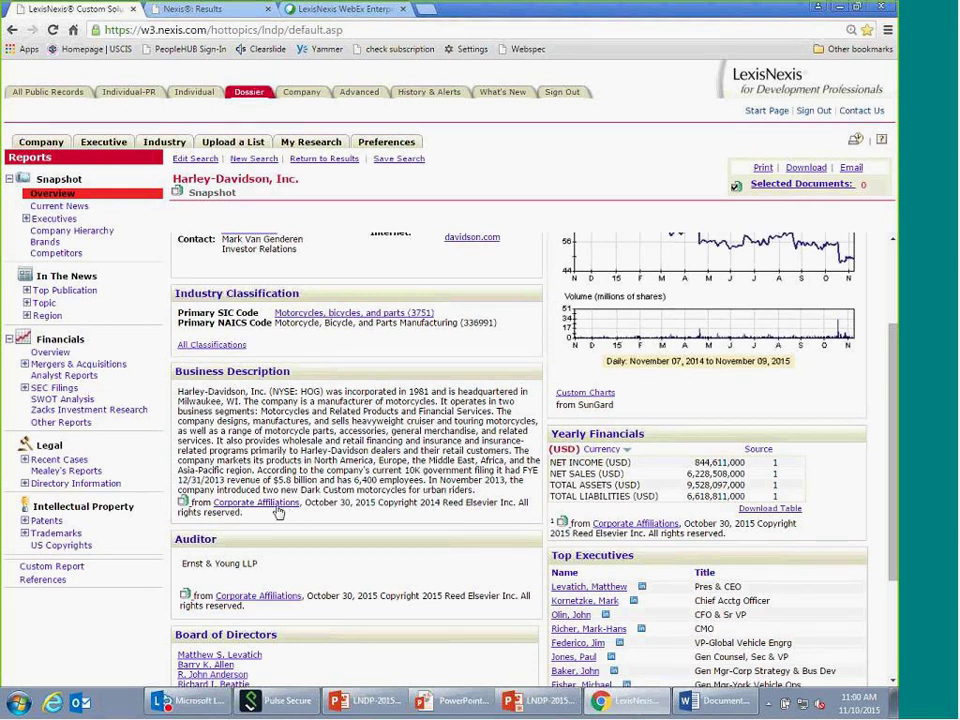
- Open the full Corporate Affiliations record, read its directors, description and industry codes, then open Current News
left_click(277, 508)
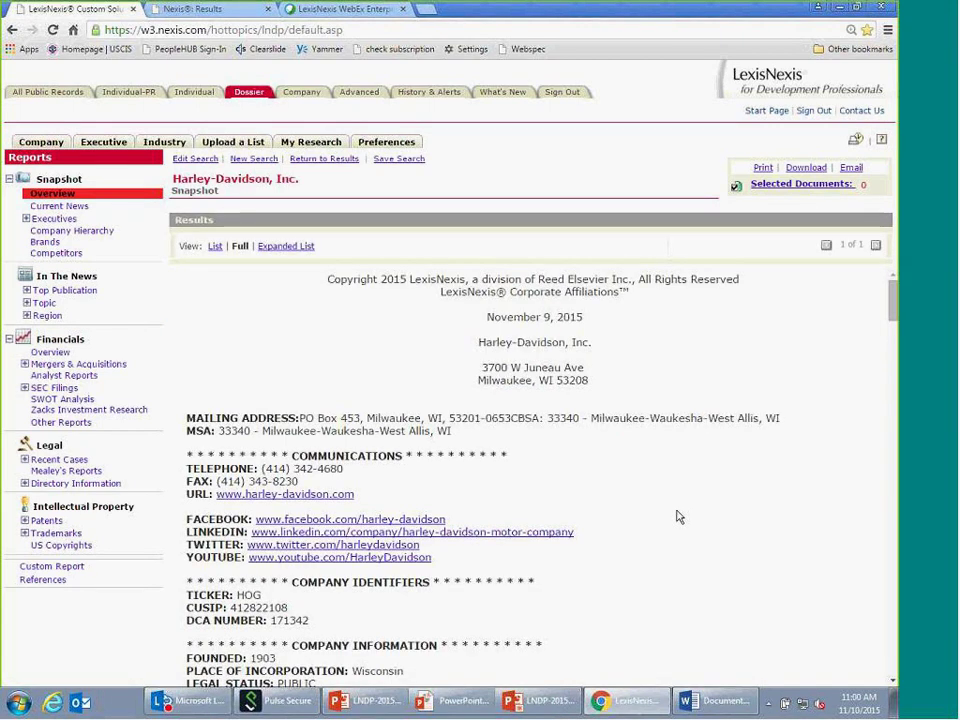
scroll(544, 508, "down", 1)
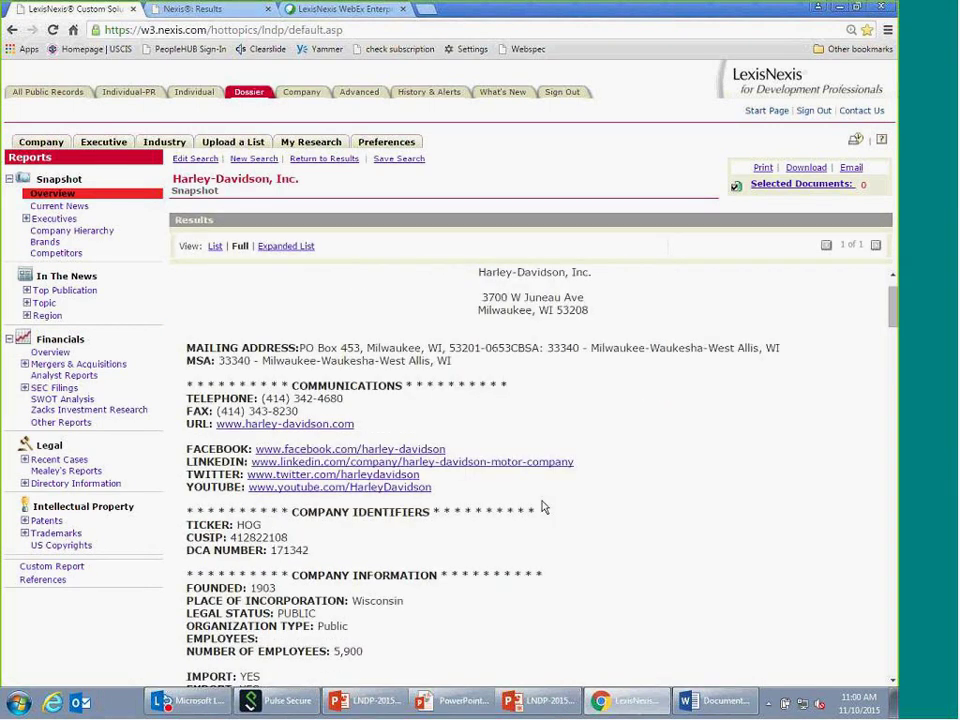
scroll(543, 508, "down", 2)
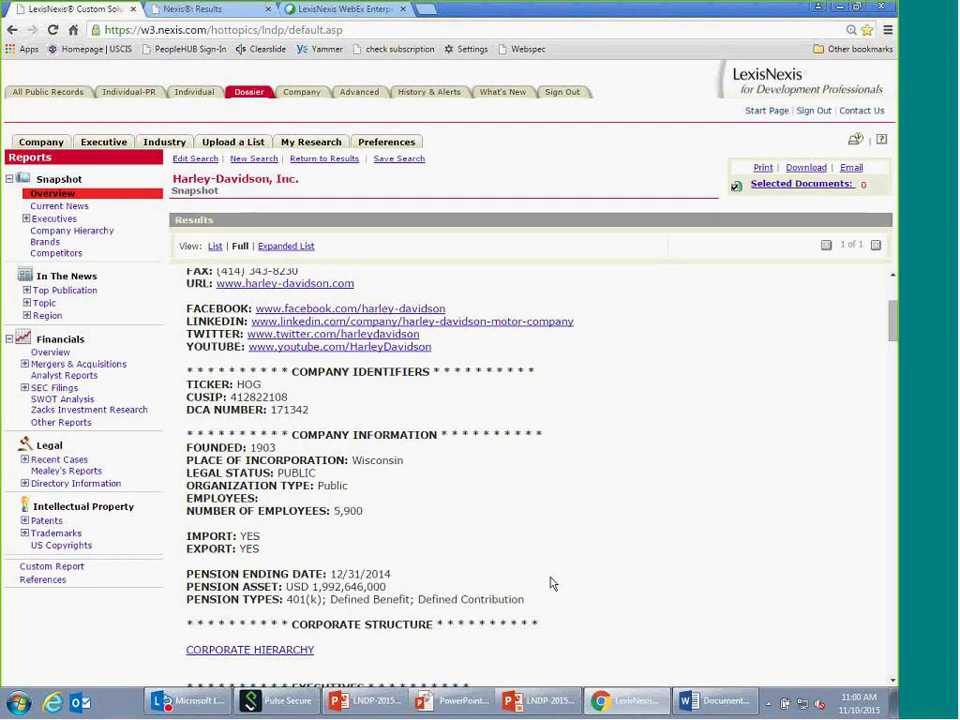
scroll(253, 516, "down", 8)
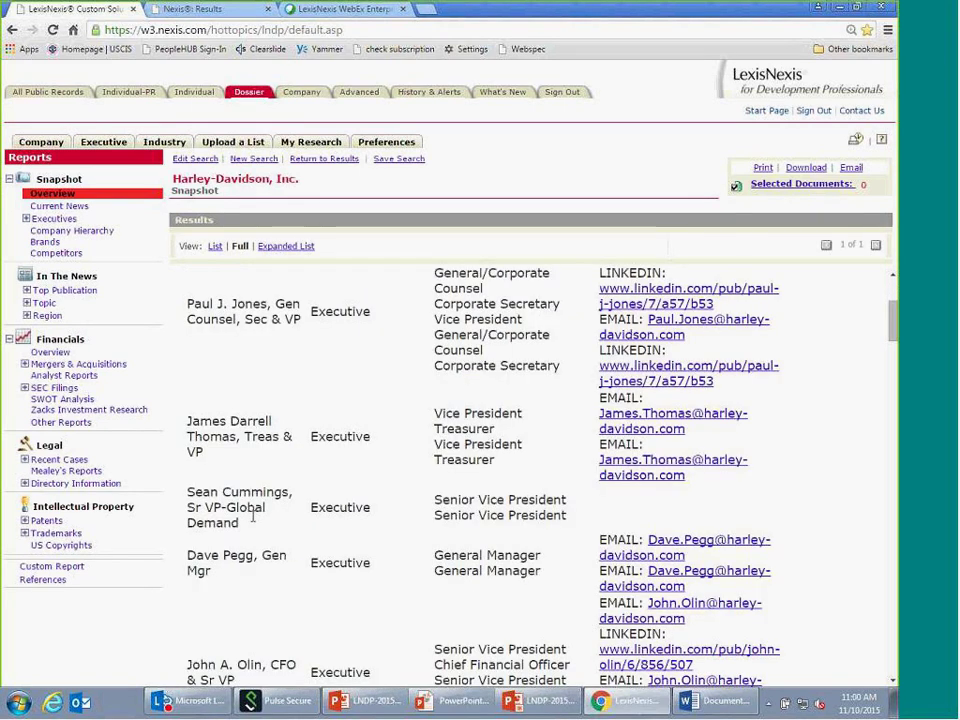
scroll(253, 516, "down", 10)
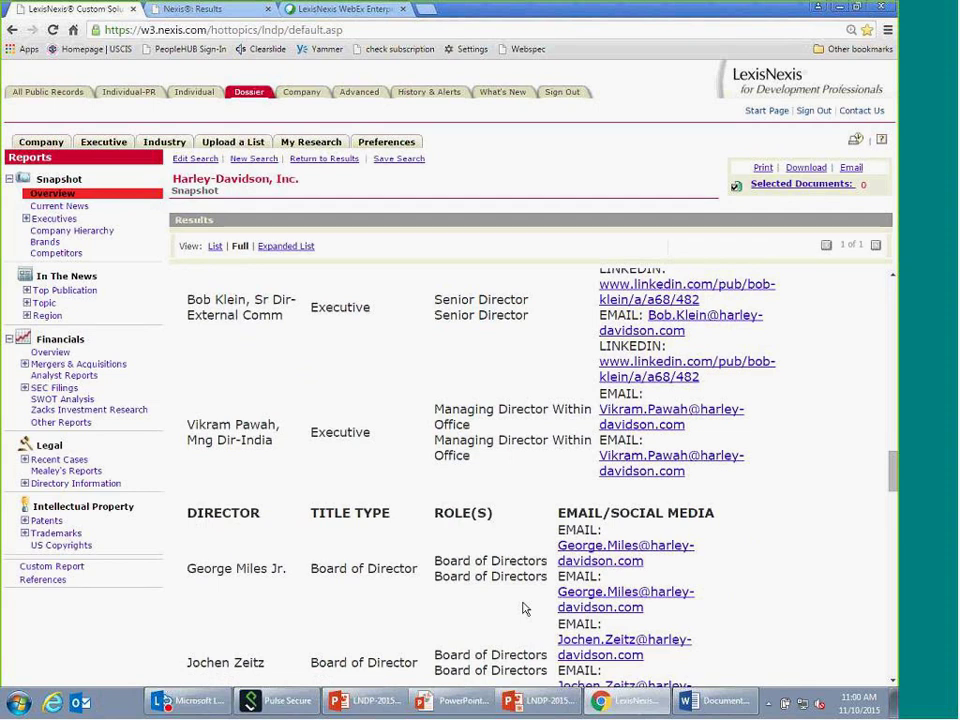
scroll(522, 608, "down", 3)
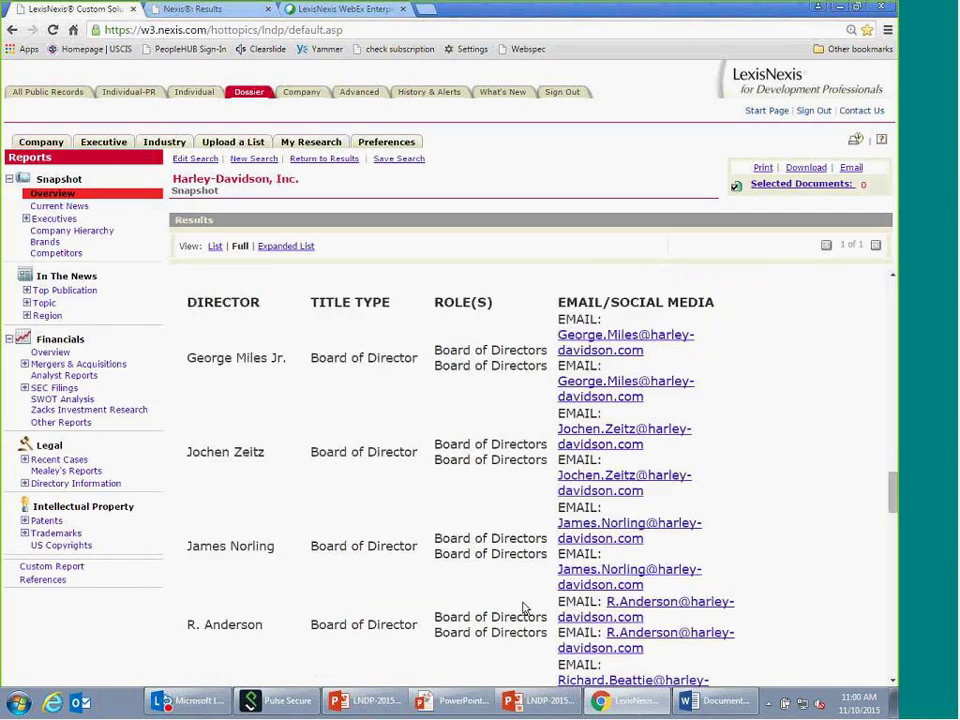
scroll(522, 608, "down", 10)
scroll(432, 405, "down", 3)
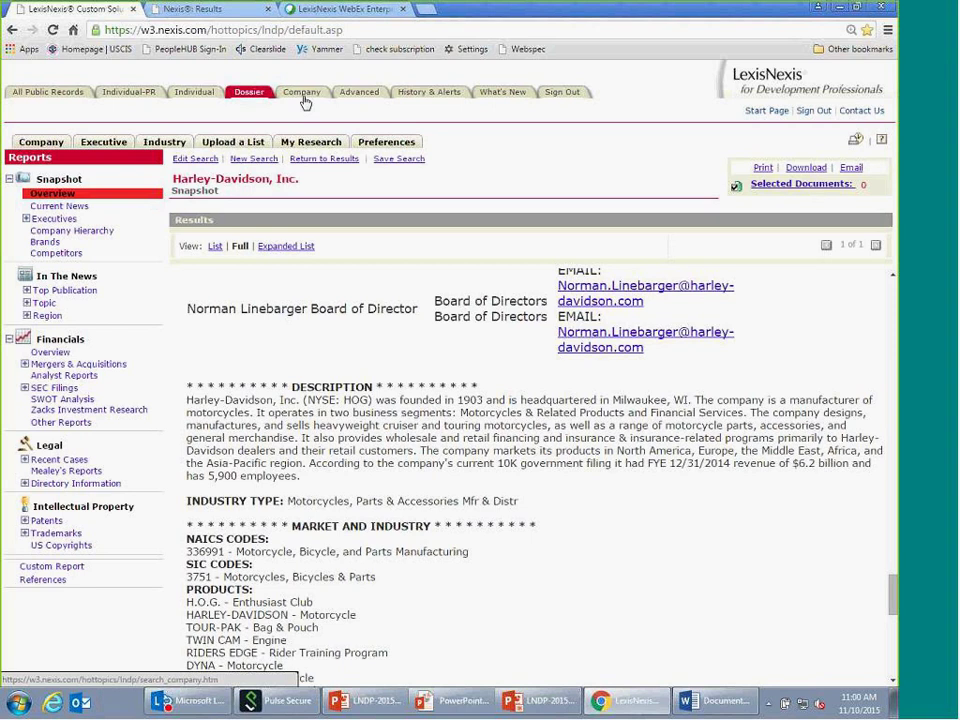
left_click(63, 206)
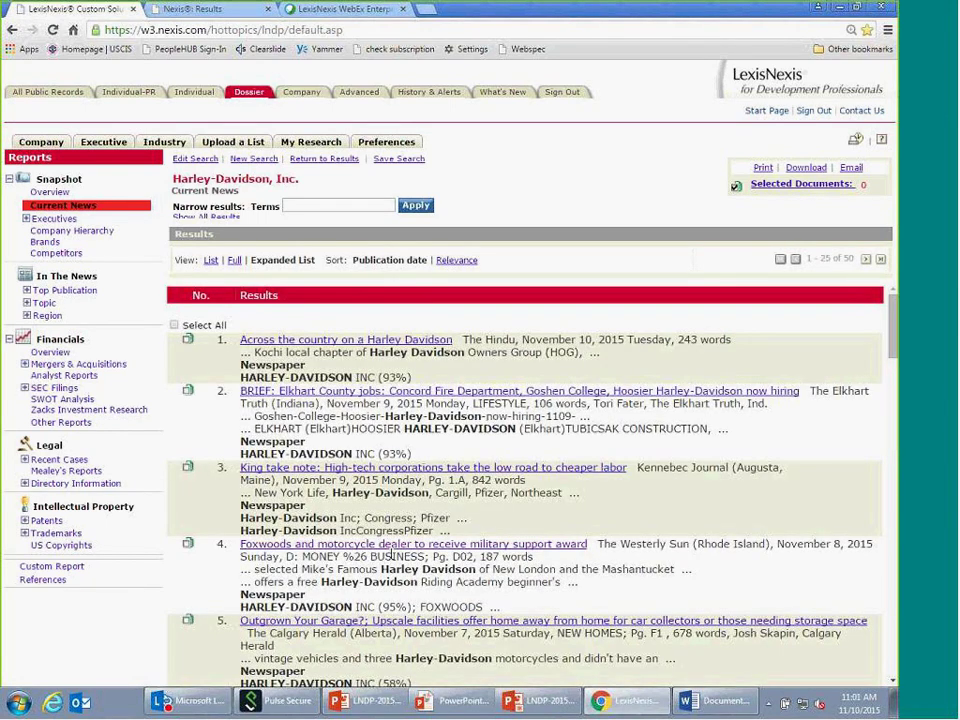
- Expand Executives in the Reports menu to show Executive Contacts, NetProspex and Professional Contacts
left_click(27, 221)
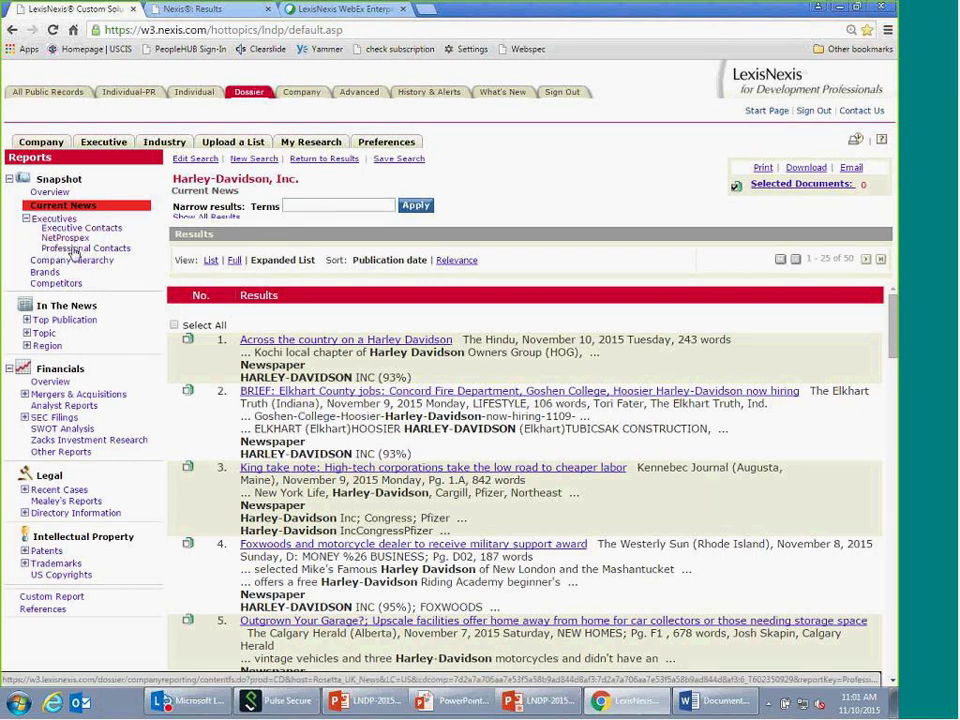
- Review Harley-Davidson's Professional Contacts table, then switch to the Company Hierarchy report
left_click(71, 248)
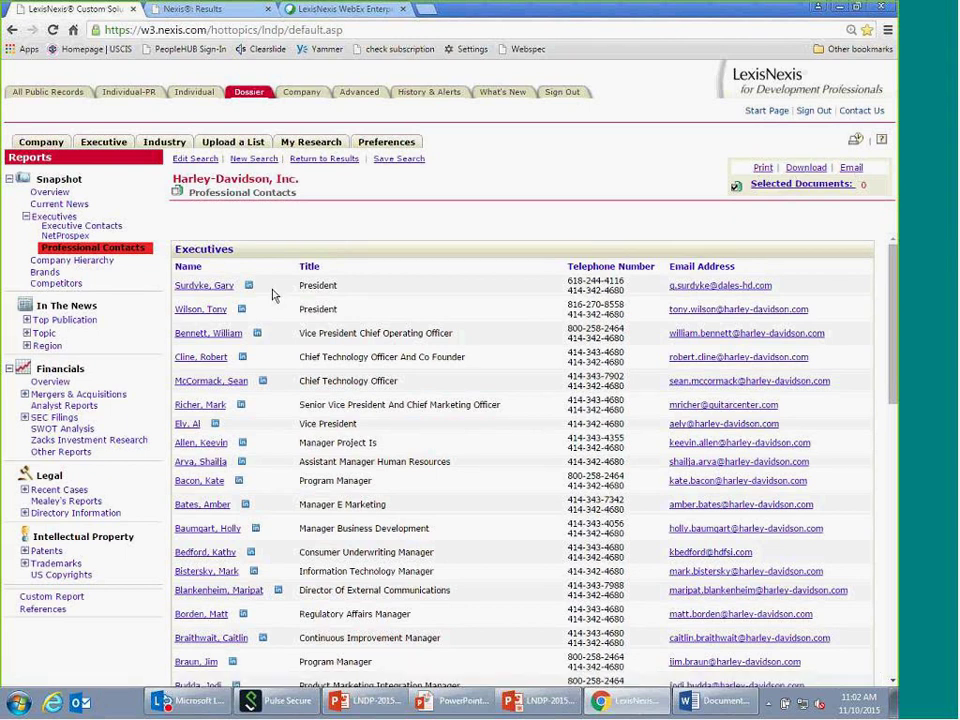
left_click(90, 262)
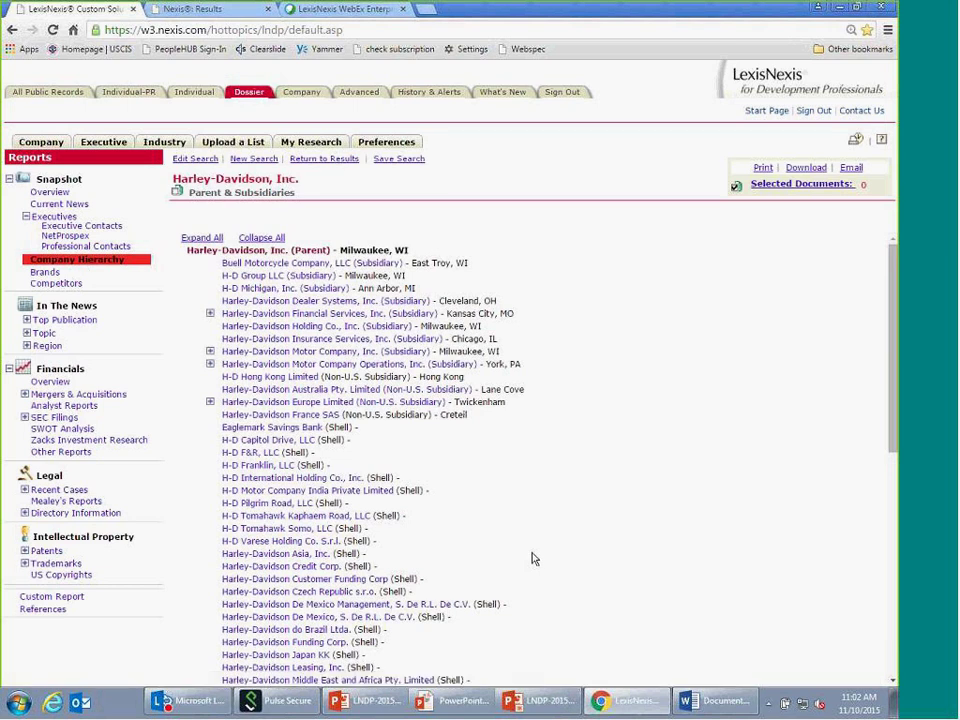
- Expand Harley-Davidson Financial Services and then every branch of the hierarchy tree
left_click(210, 315)
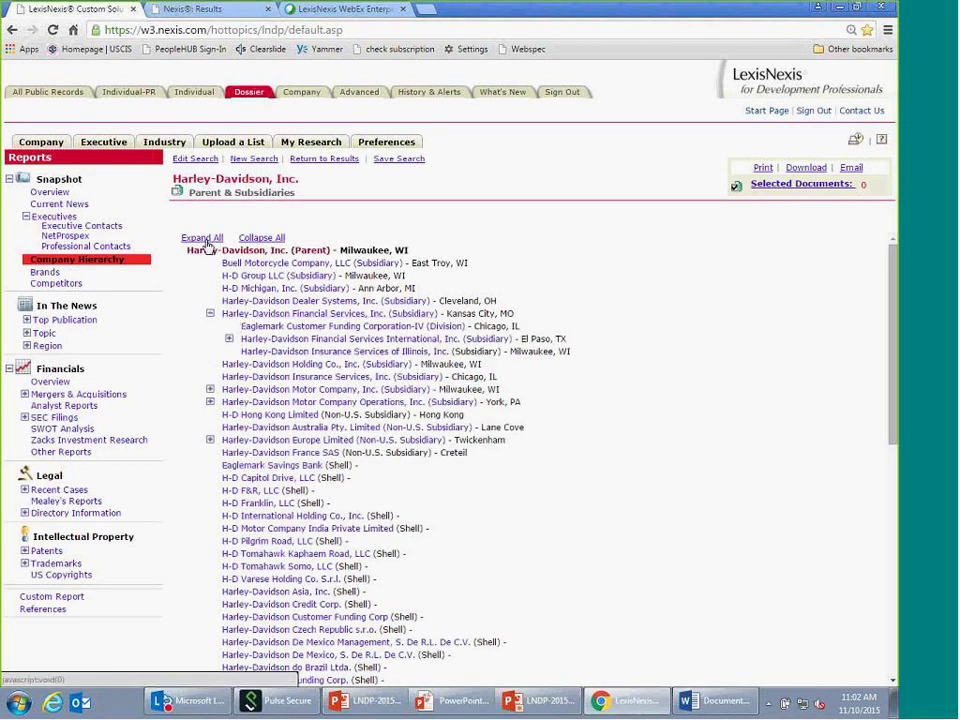
left_click(203, 239)
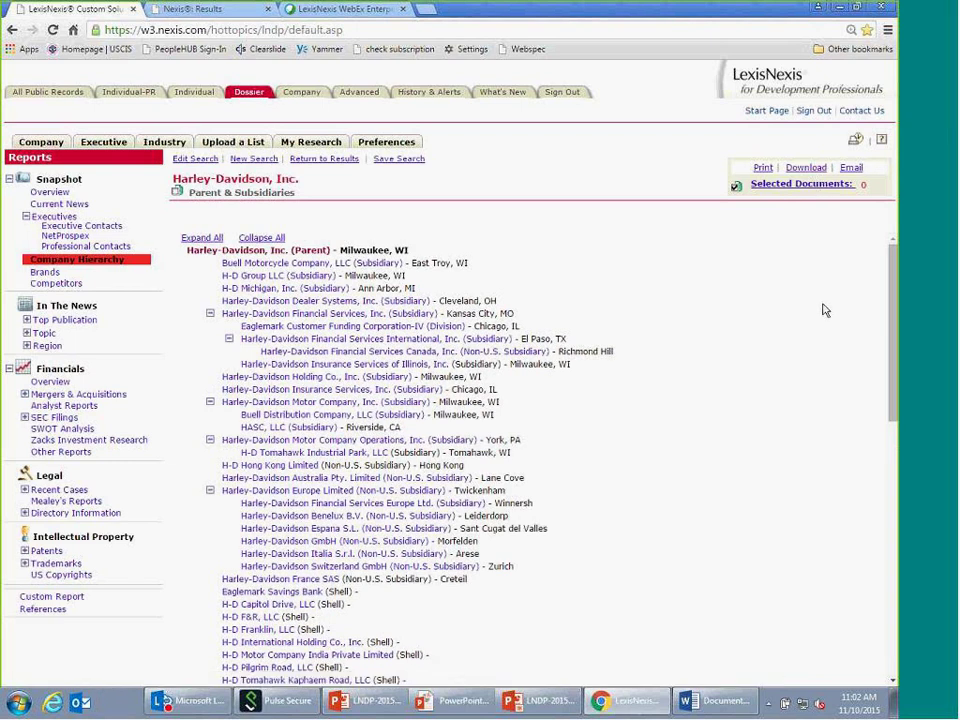
left_click(62, 386)
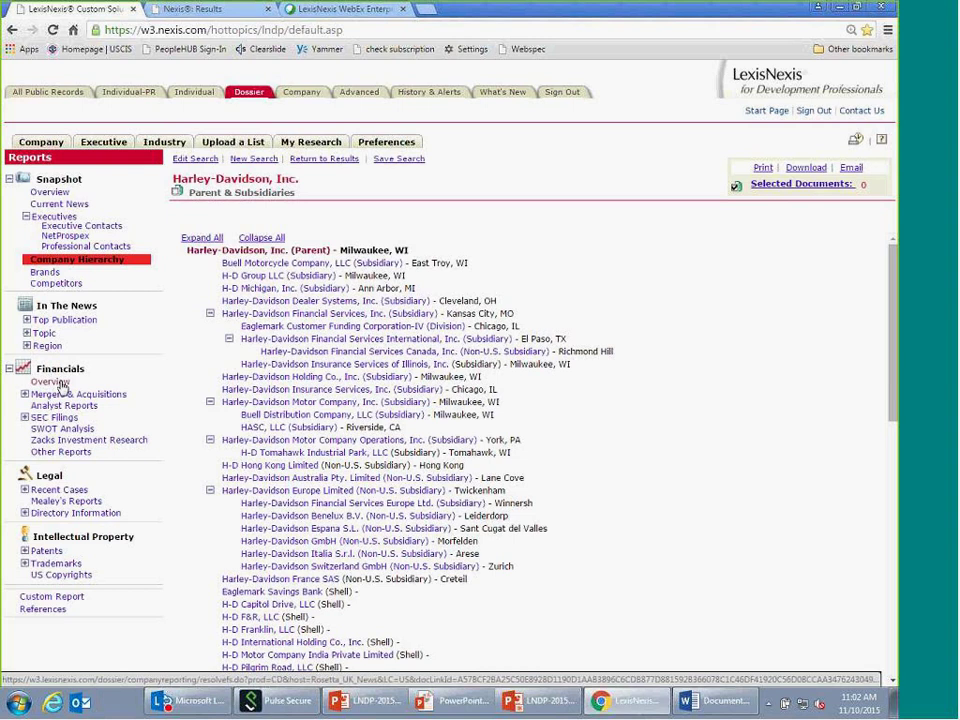
- View the Financials Overview and Legal Recent Cases, then return to a blank Dossier search form
left_click(62, 384)
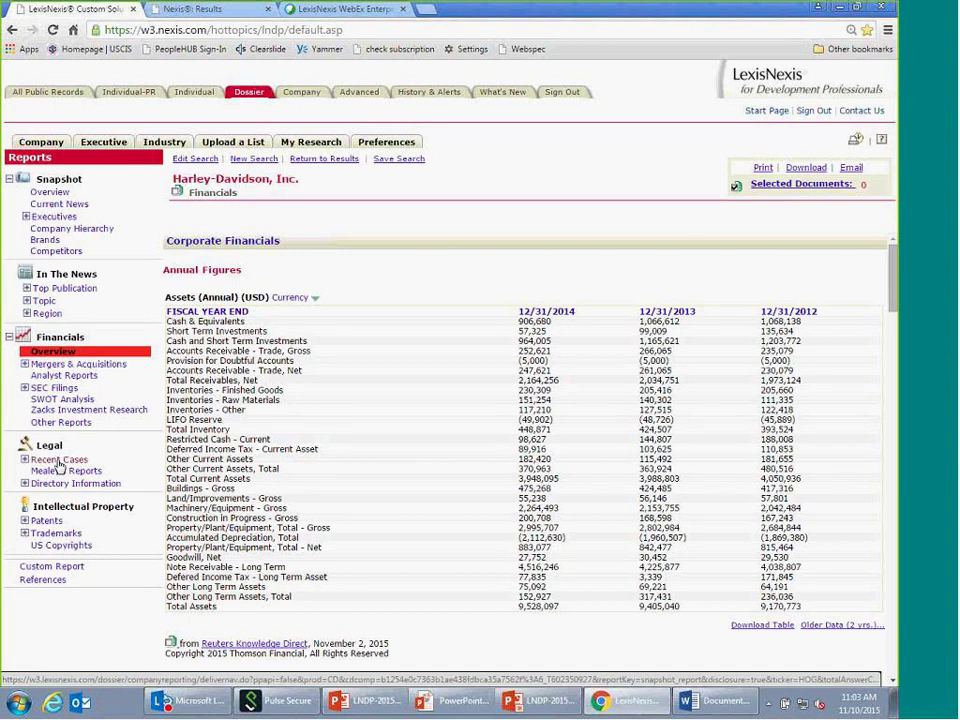
left_click(59, 461)
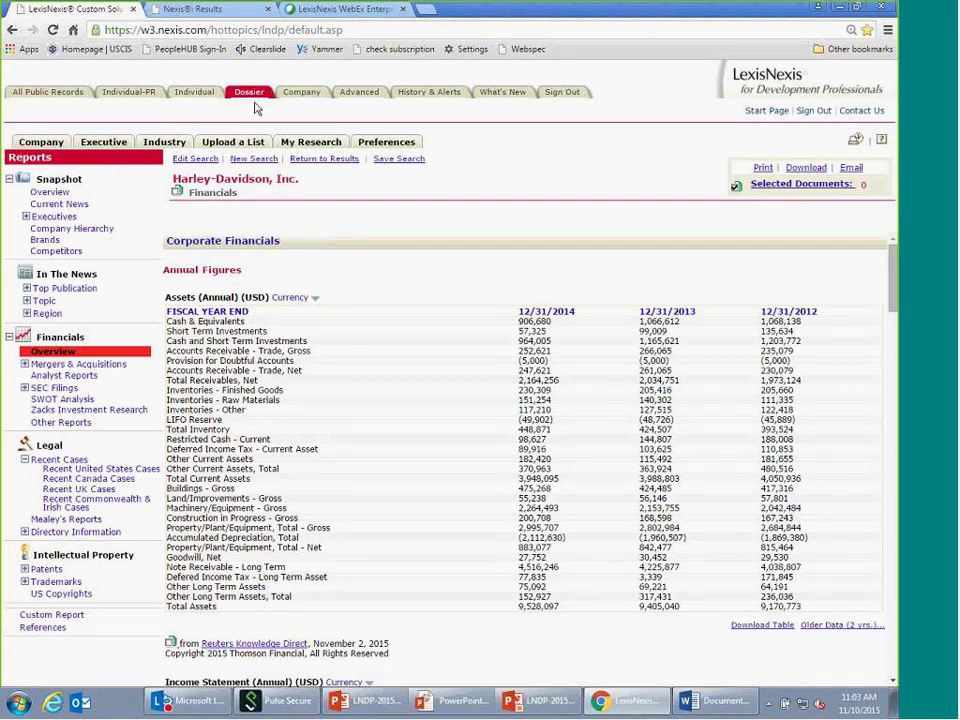
left_click(63, 195)
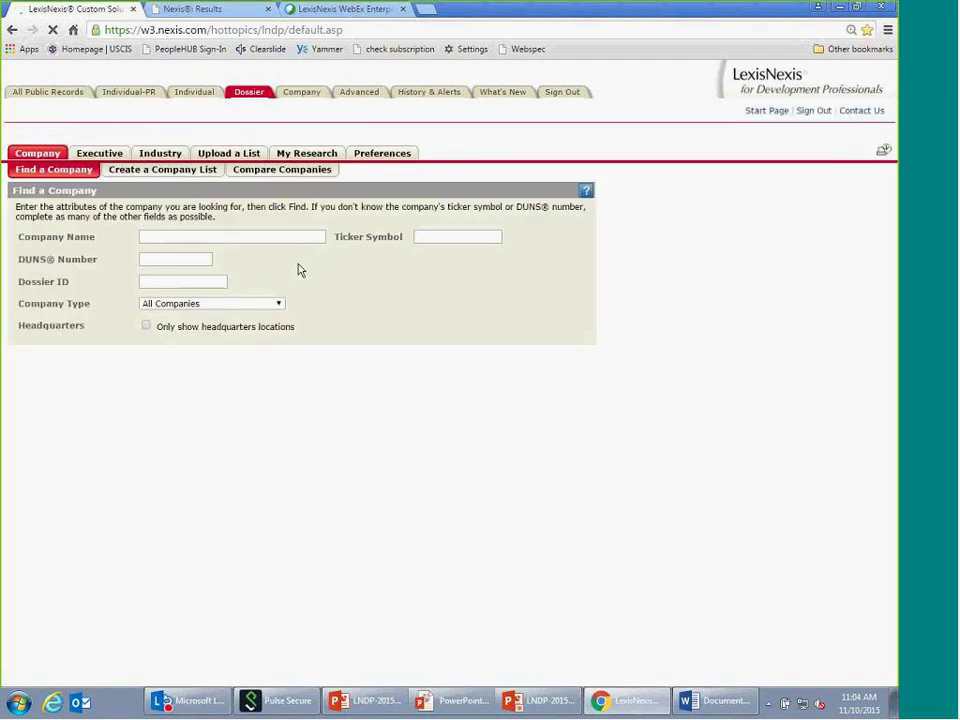
- Search Dossier for companies named 'foundation' in Arizona, United States
left_click(170, 237)
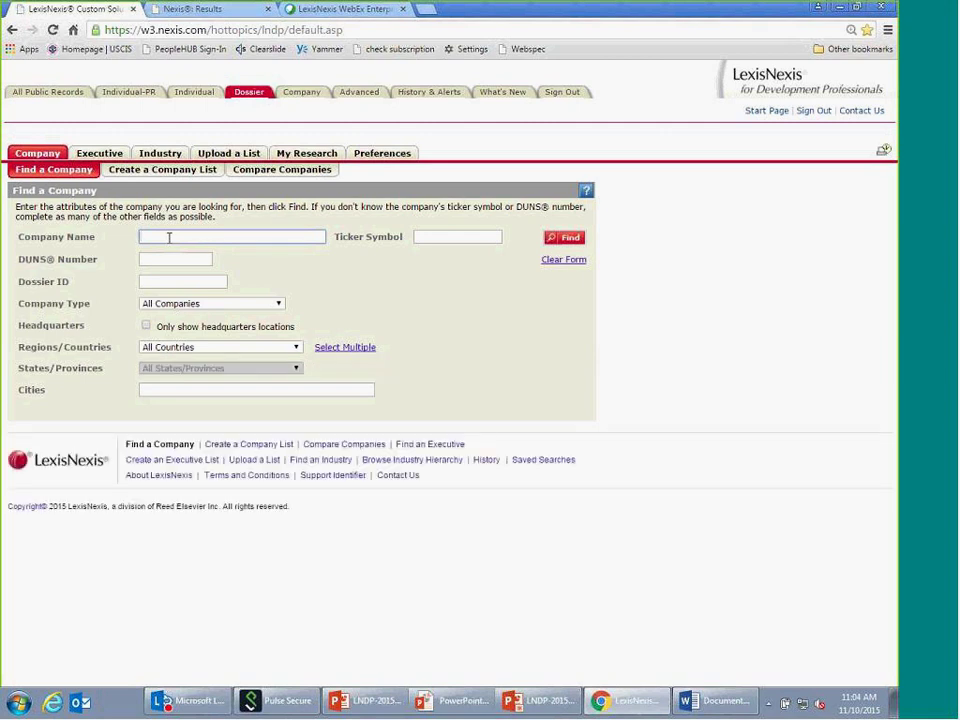
type("foun")
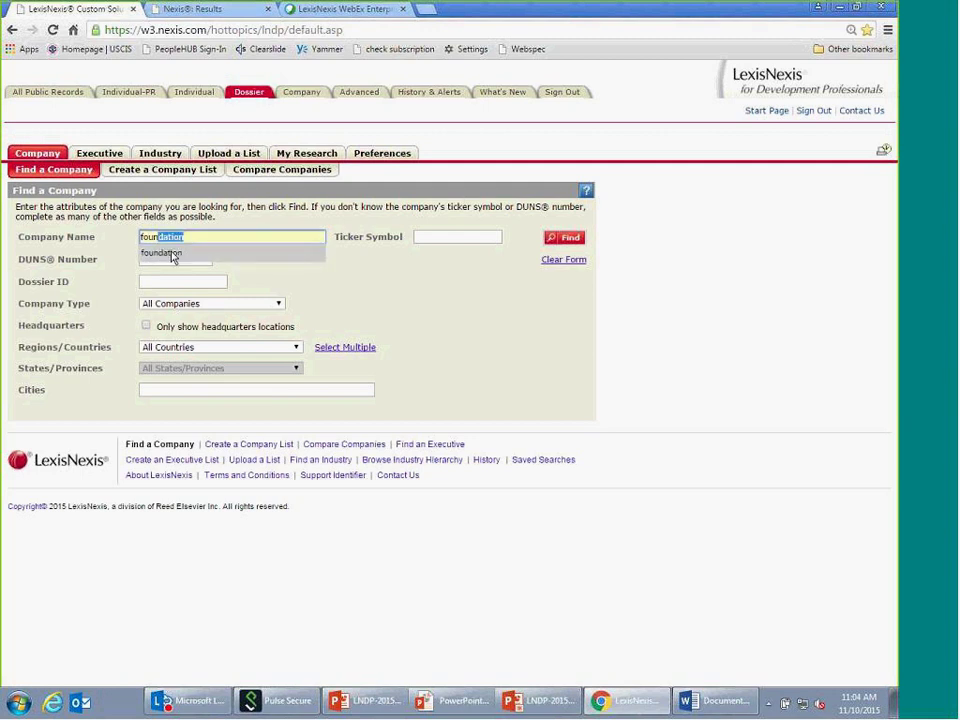
left_click(172, 253)
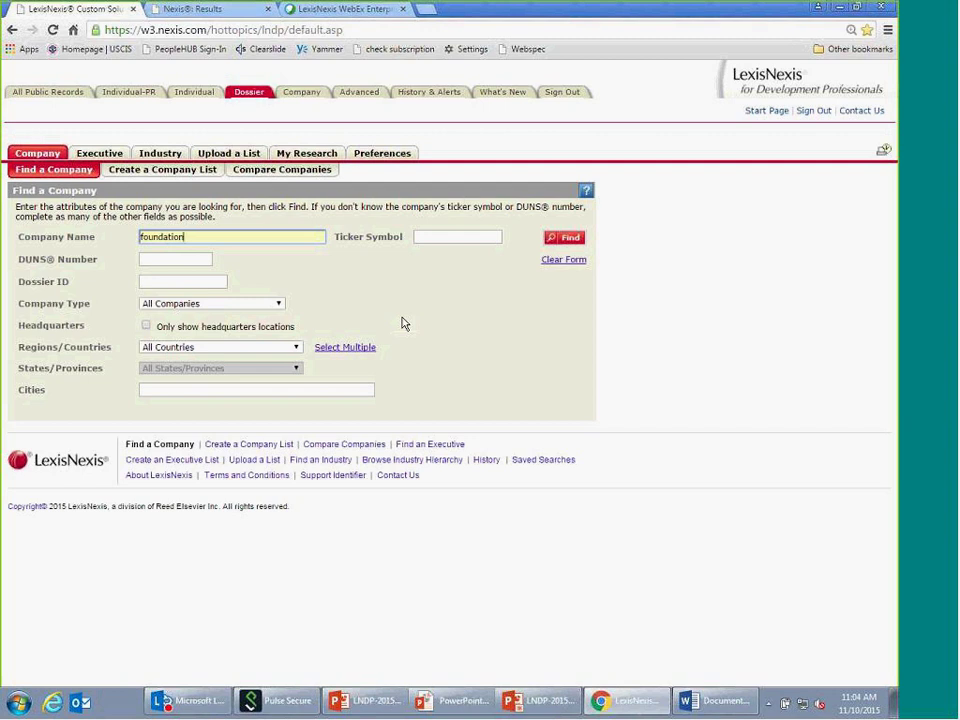
left_click(296, 348)
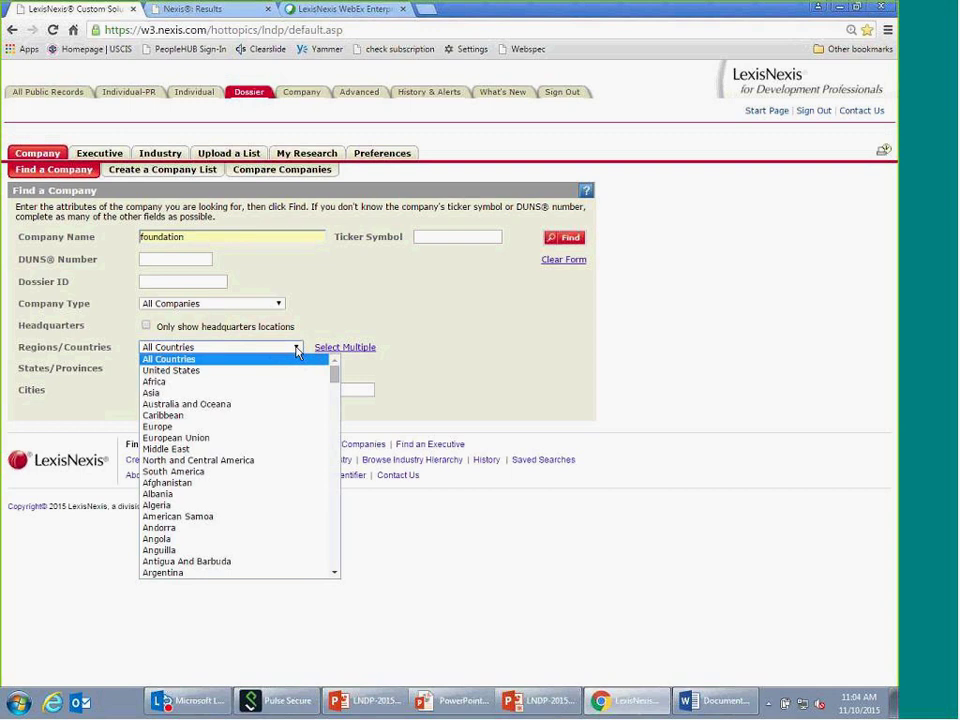
left_click(295, 370)
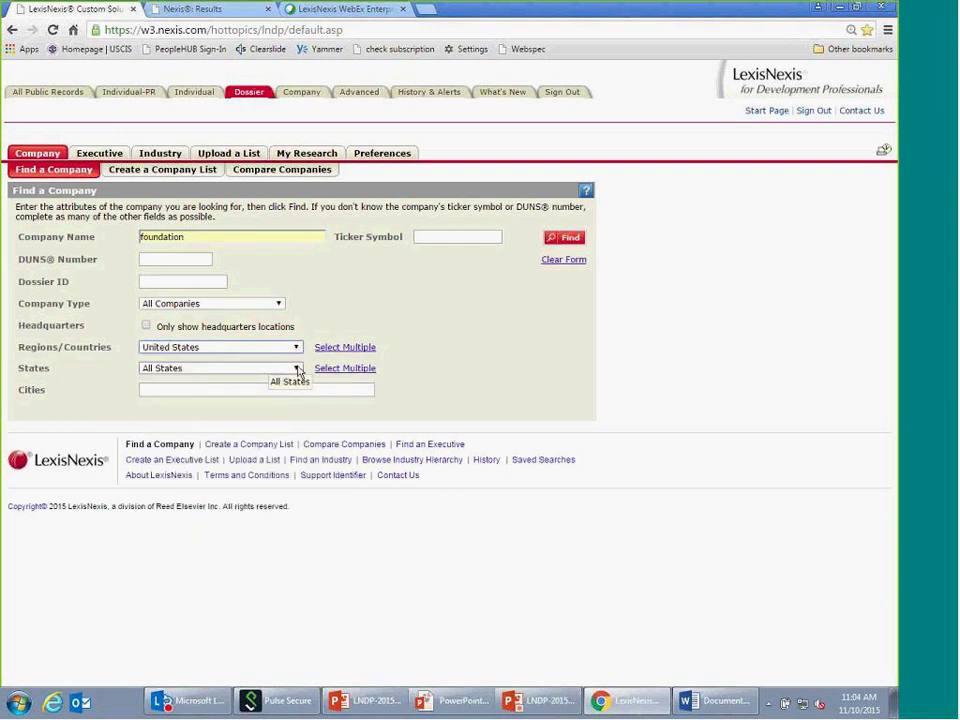
left_click(296, 368)
left_click(170, 414)
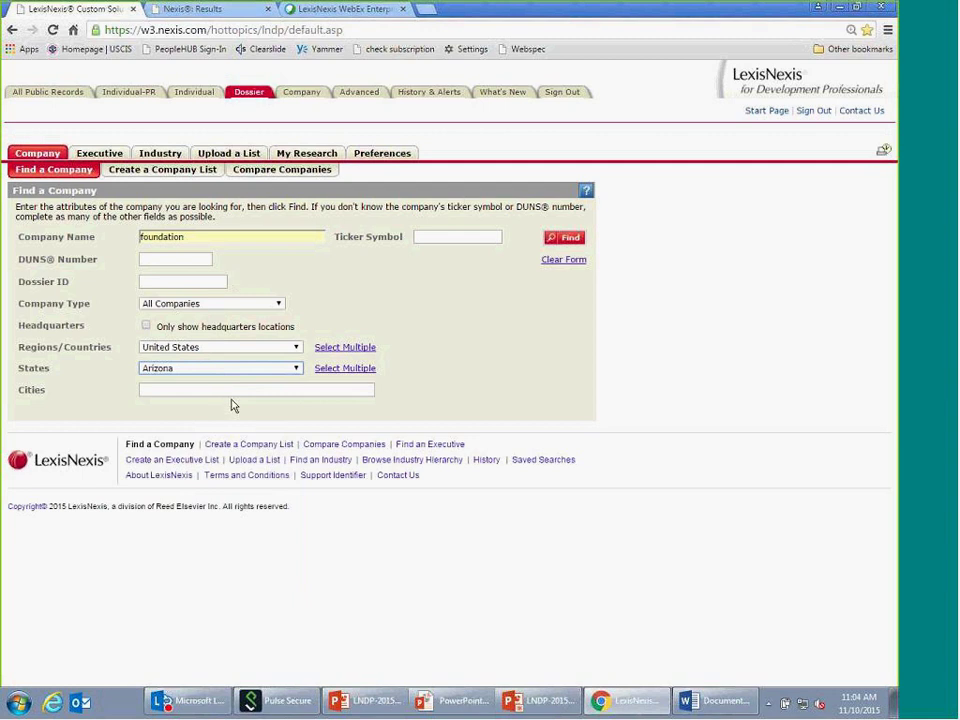
left_click(570, 242)
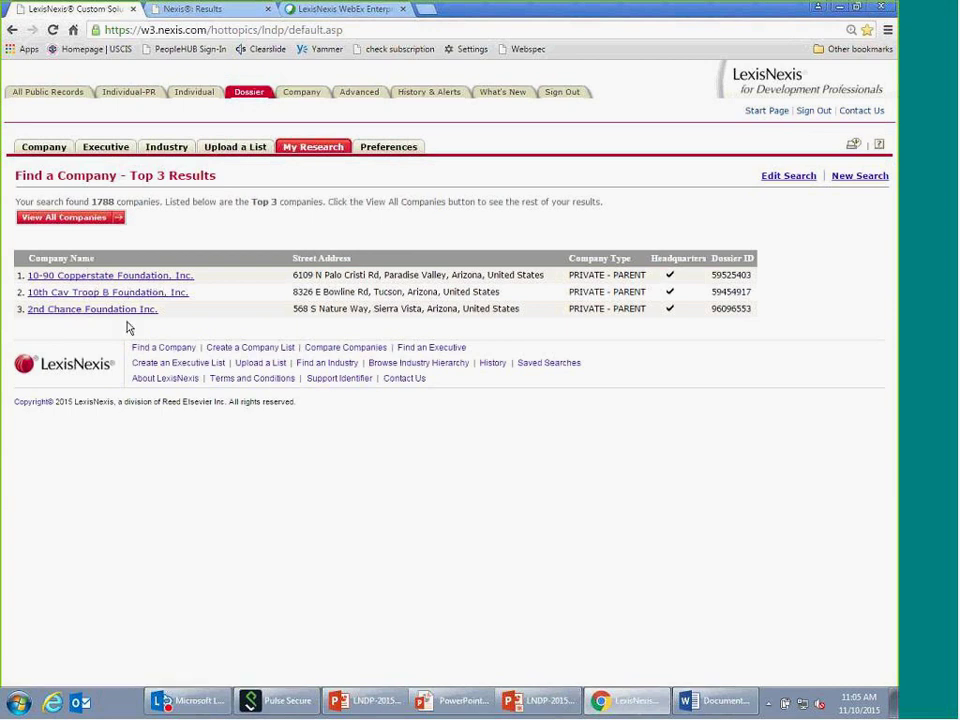
- Highlight the 1788 results count and open the 10-90 Copperstate Foundation, Inc. report
double_click(104, 201)
left_click(148, 281)
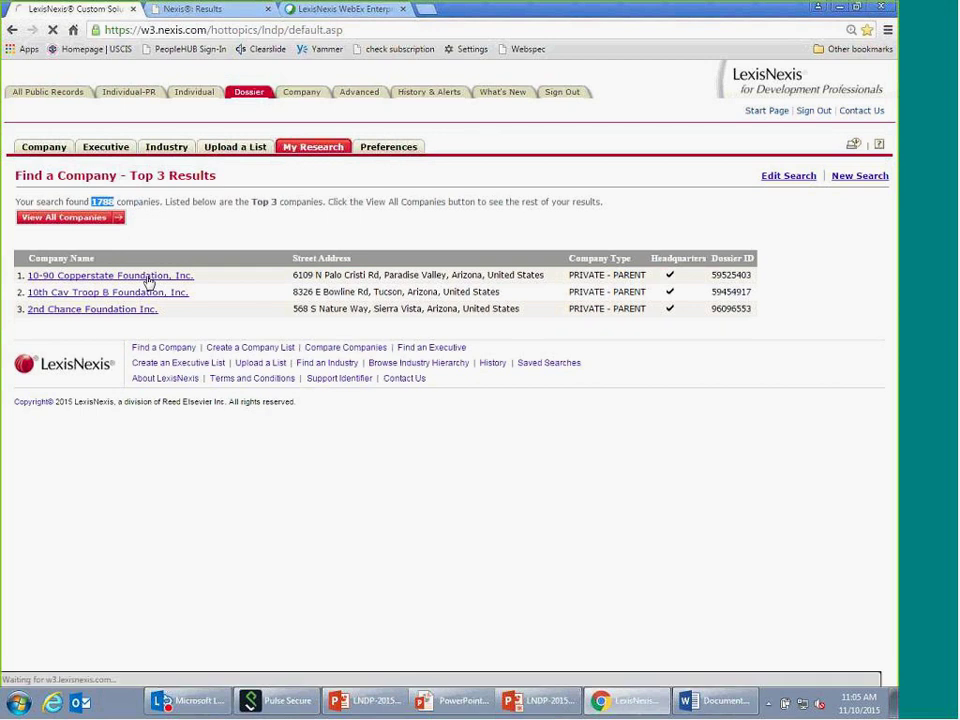
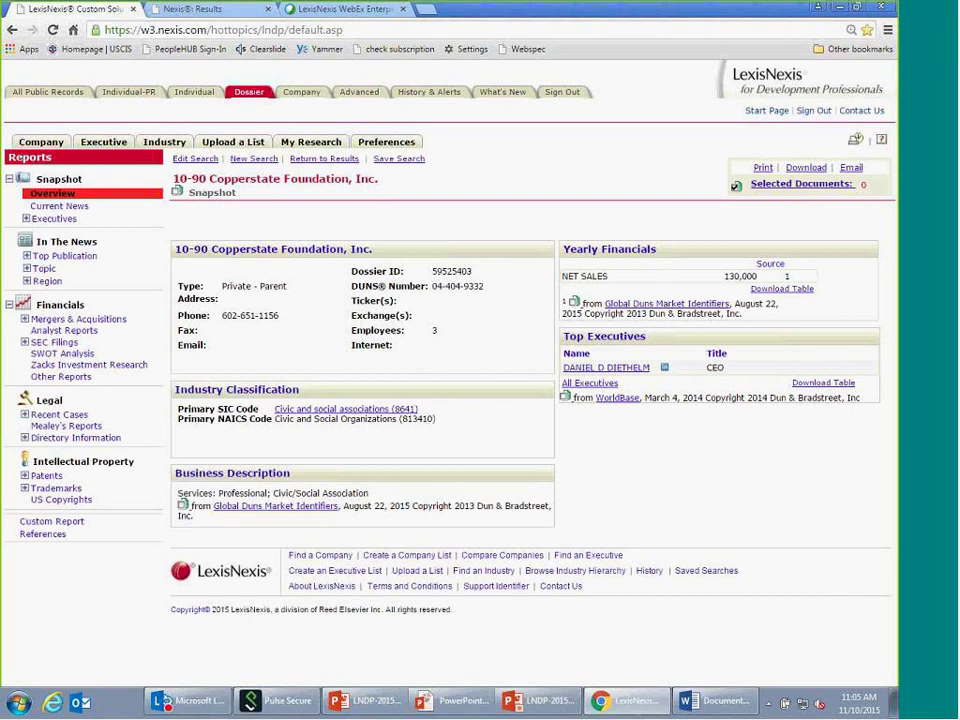
- Open the Industry Overview for Civic and social associations (SIC 8641) from the foundation's Primary SIC Code link
left_click(416, 411)
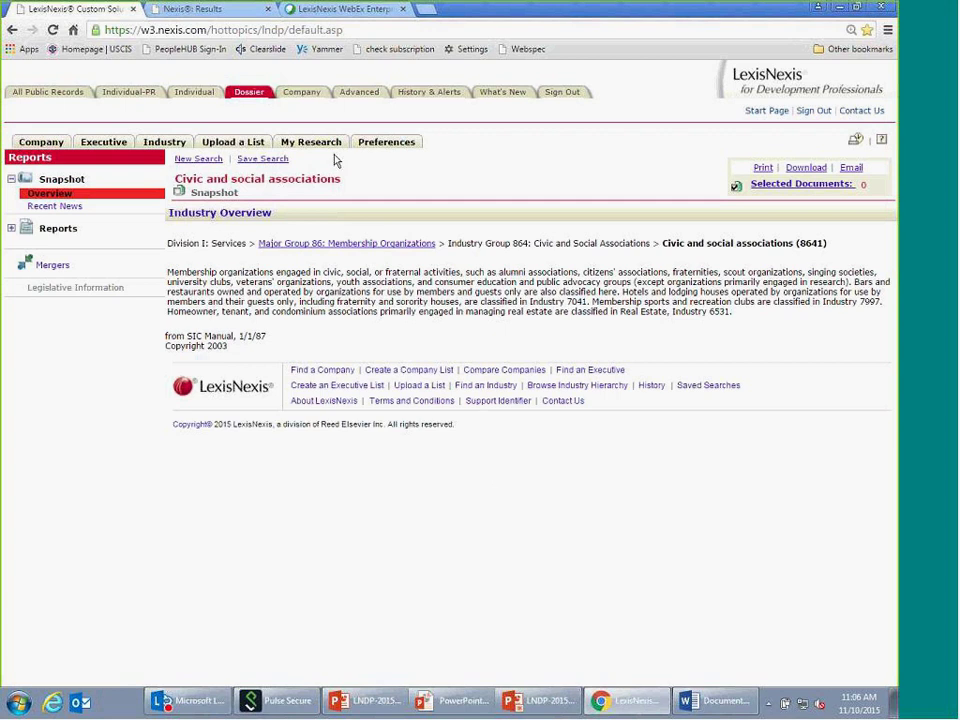
- Go to Dossier's Executive section and start a new list with Create an Executive List
left_click(252, 93)
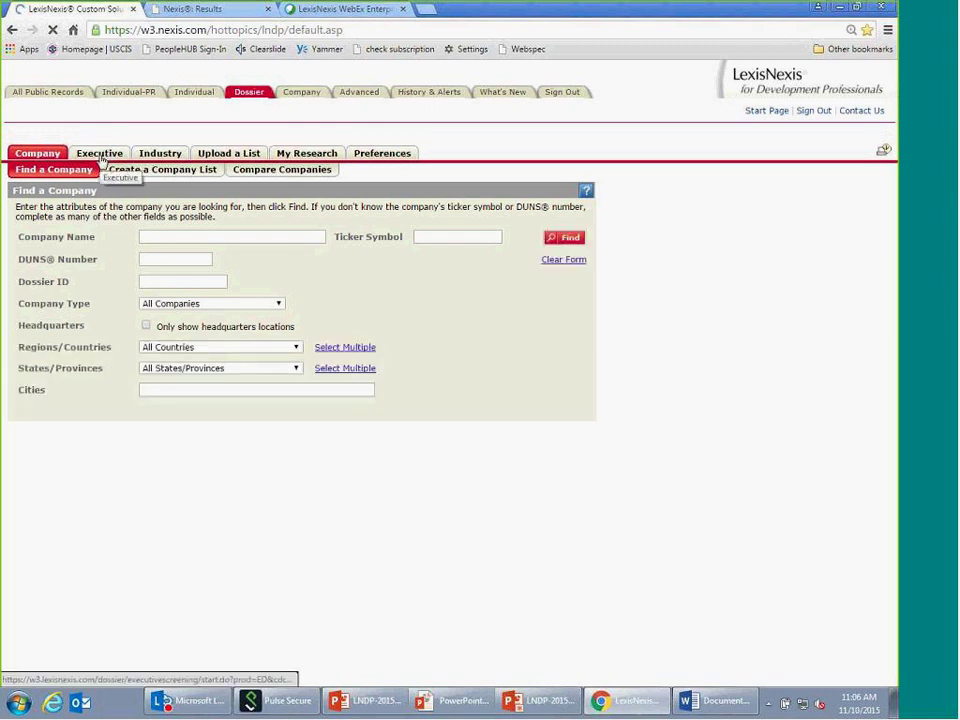
left_click(100, 160)
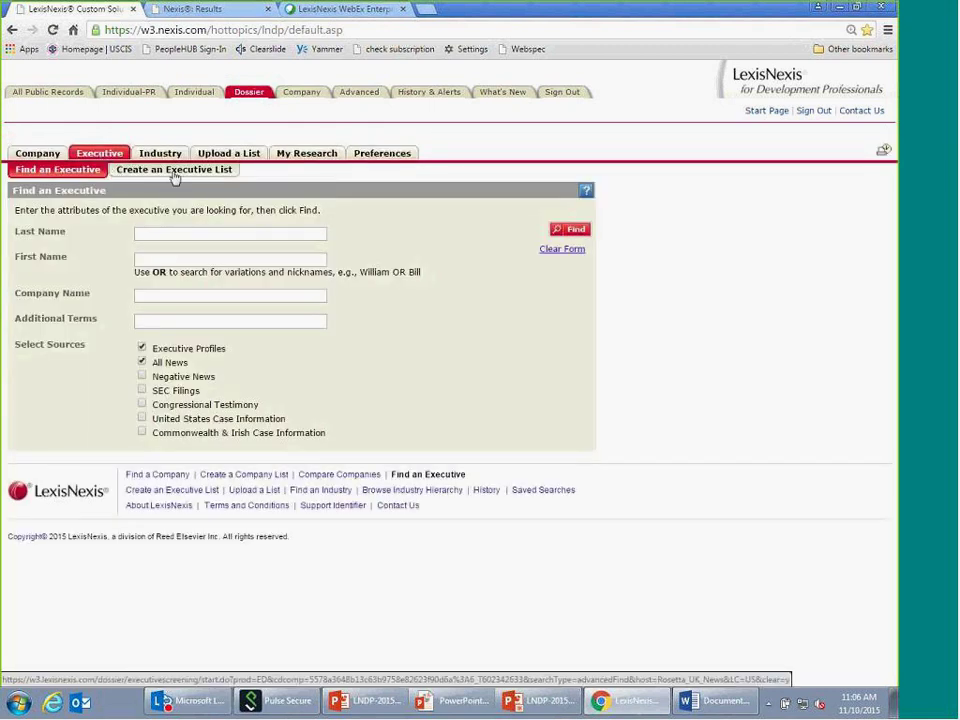
left_click(175, 170)
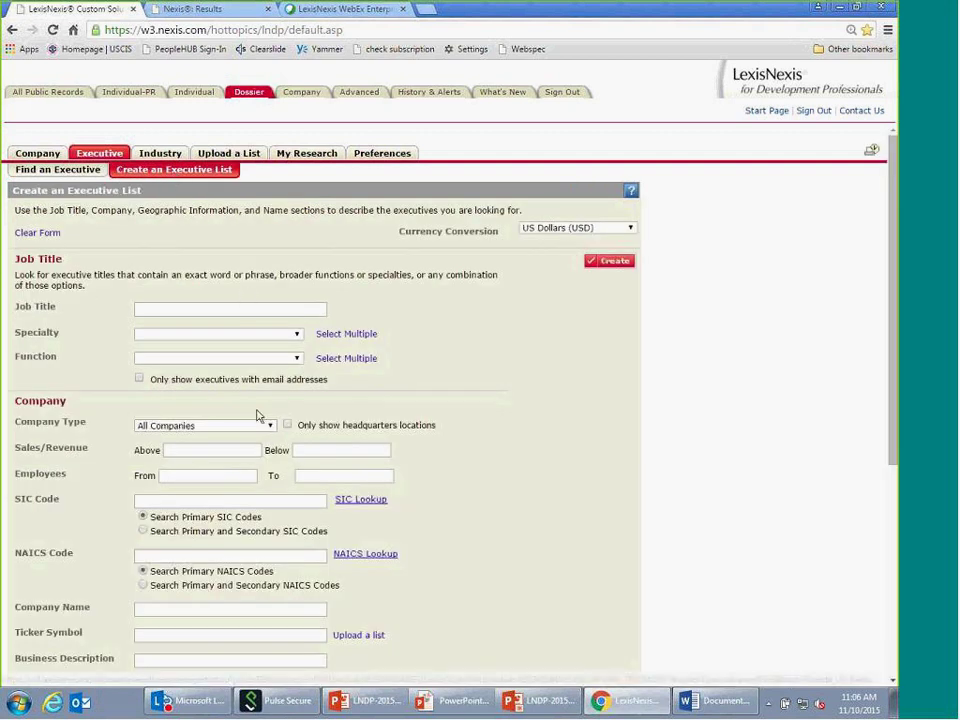
- Enter SIC code 8641 and job title 'ceo, president' in the executive list form
scroll(330, 440, "down", 1)
left_click(165, 430)
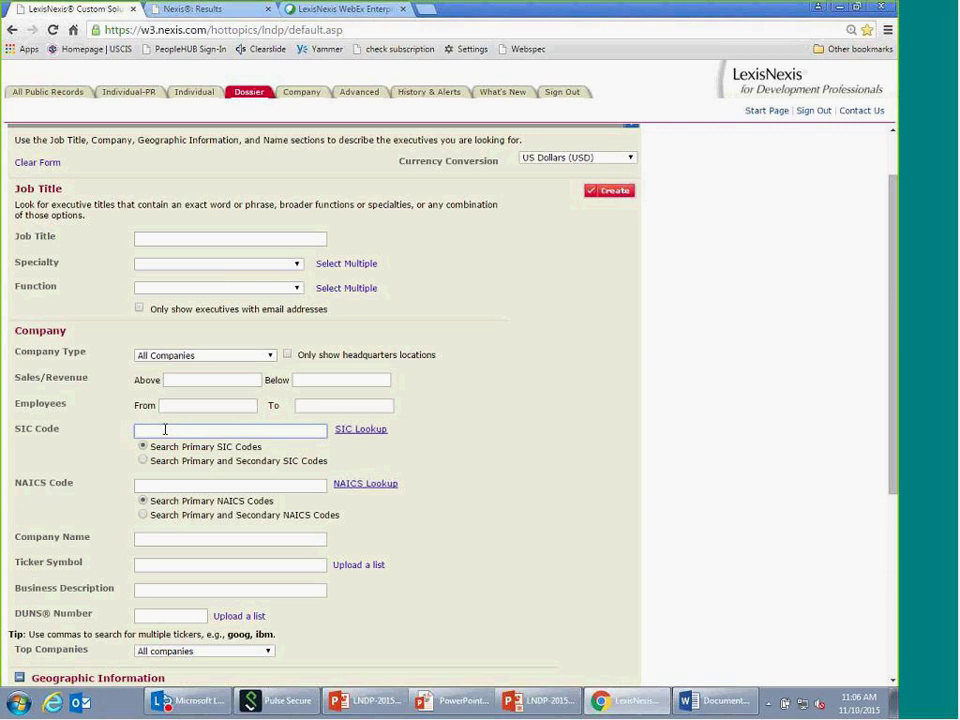
type("8641")
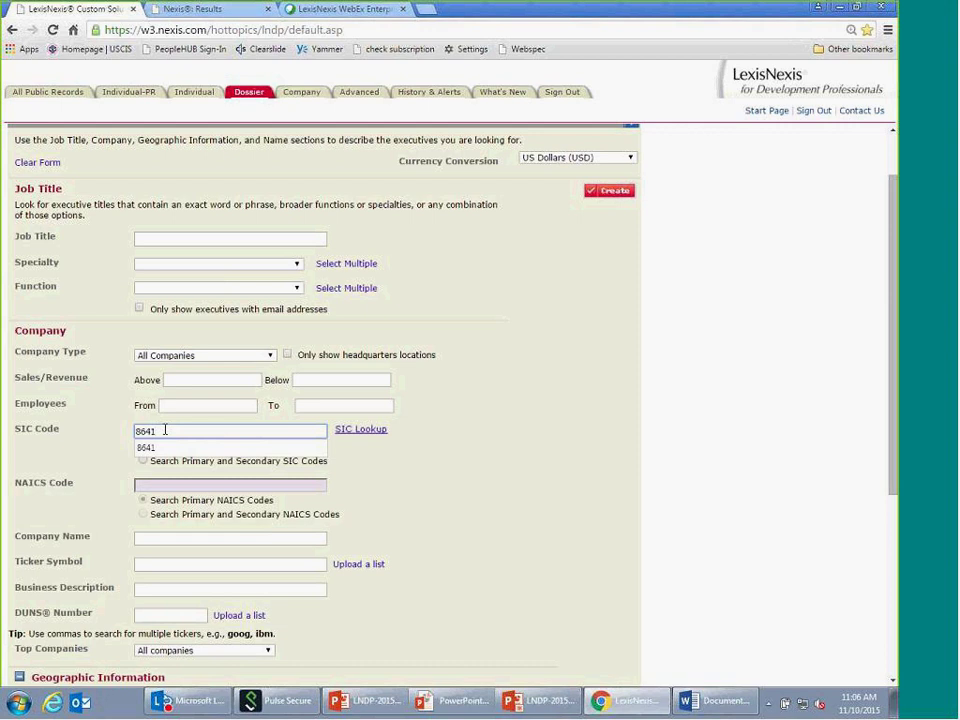
left_click(164, 240)
type("ce")
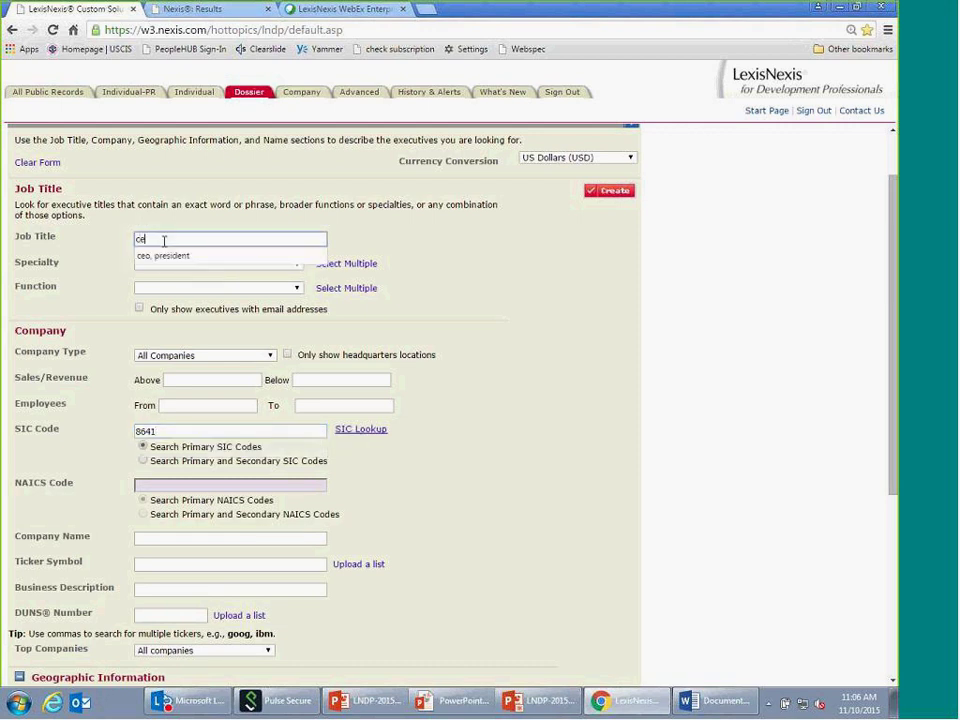
type("o, president")
left_click(505, 333)
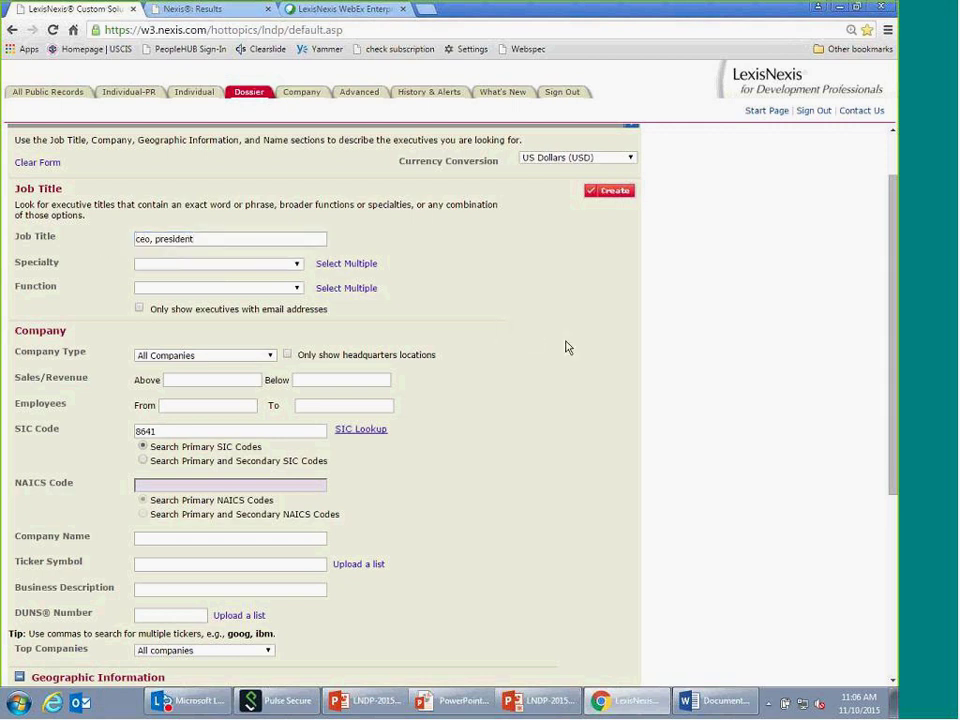
- Fill Company Name with the 'foundation' suggestion
scroll(568, 347, "down", 1)
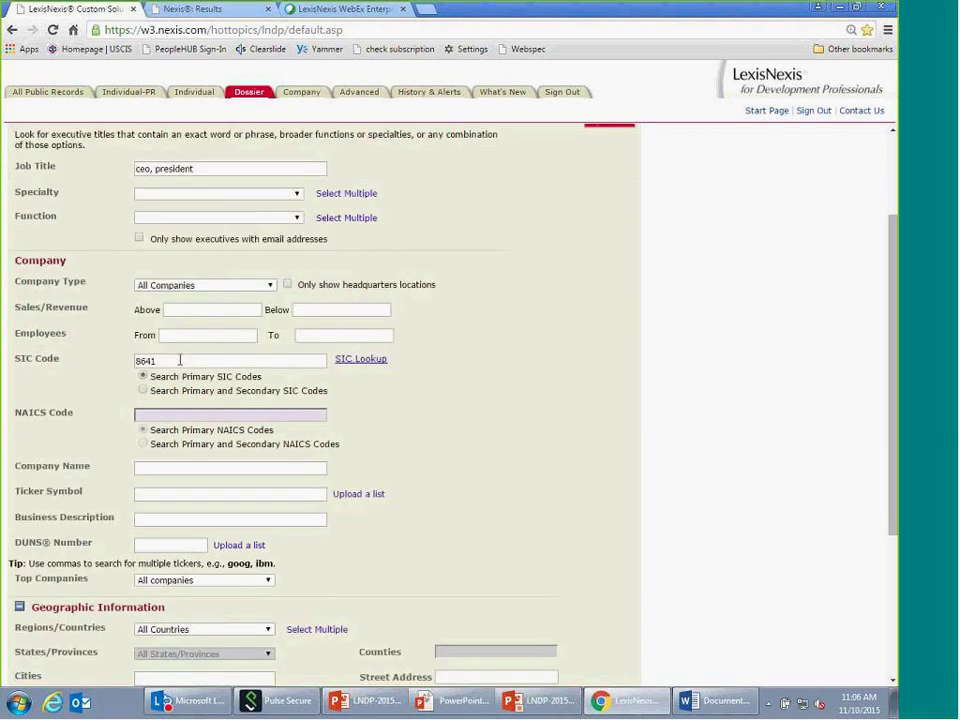
scroll(216, 411, "down", 1)
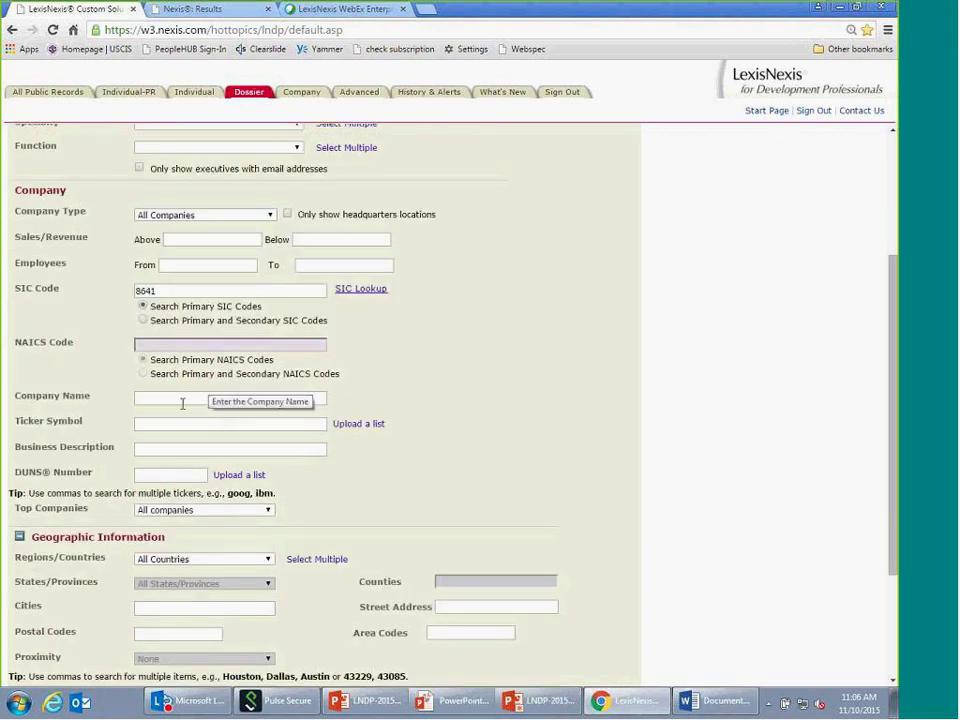
left_click(195, 401)
type("foun")
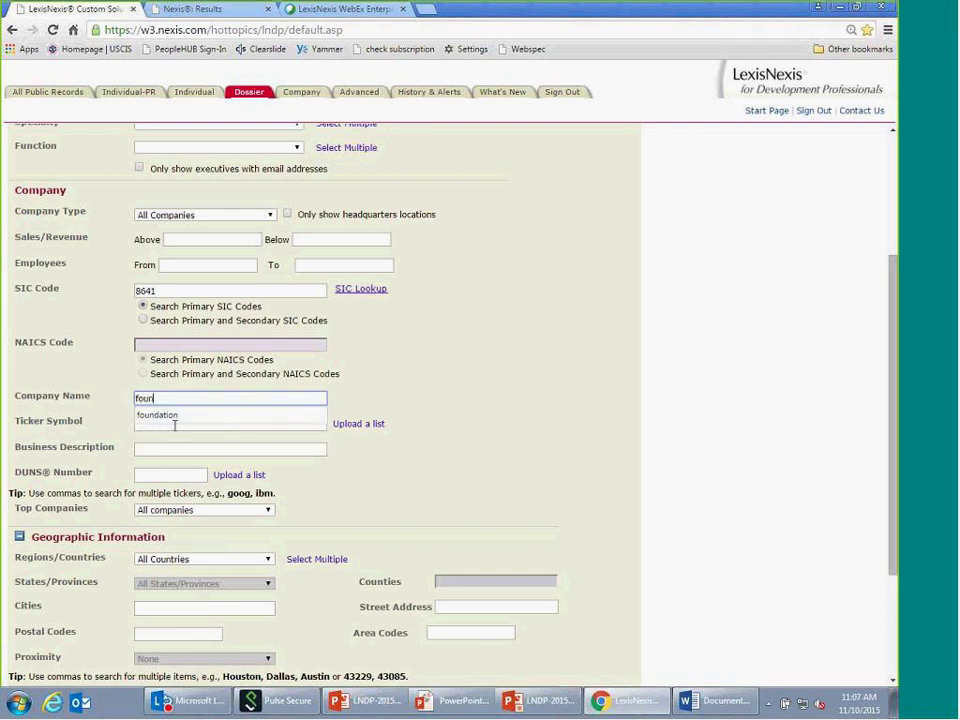
left_click(178, 426)
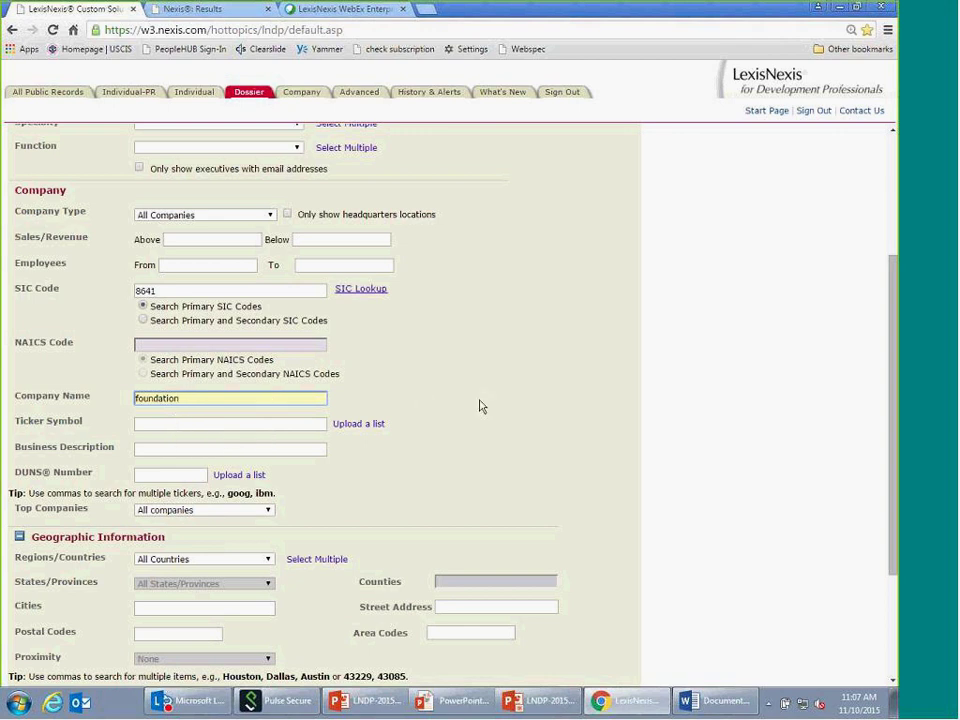
scroll(479, 406, "down", 1)
- Limit the location to the United States, with Arizona and Colorado as the states
left_click(270, 489)
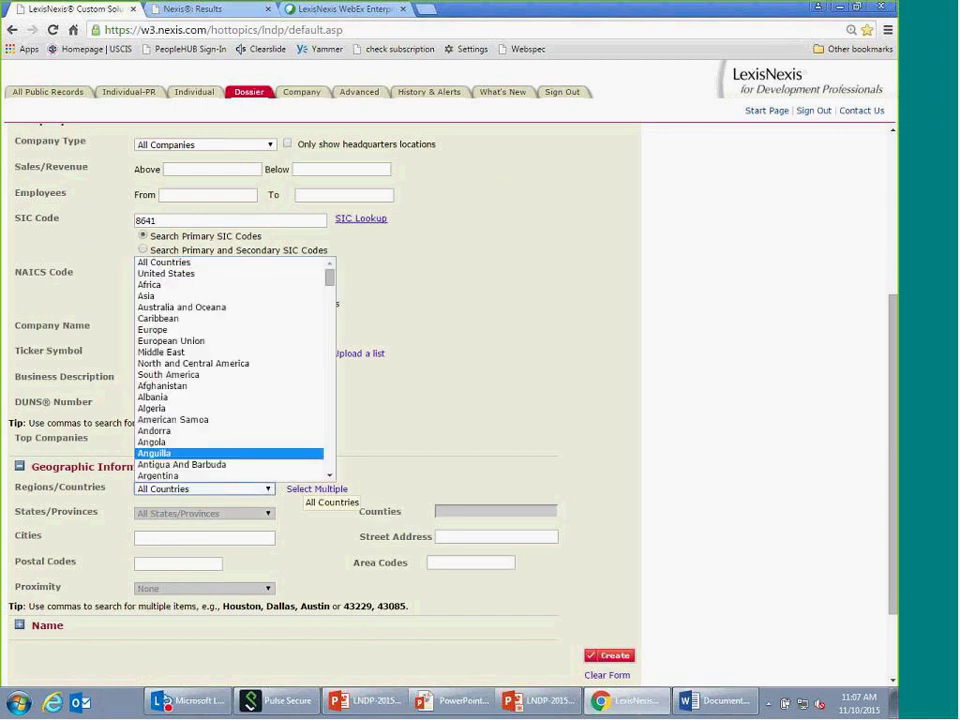
left_click(192, 274)
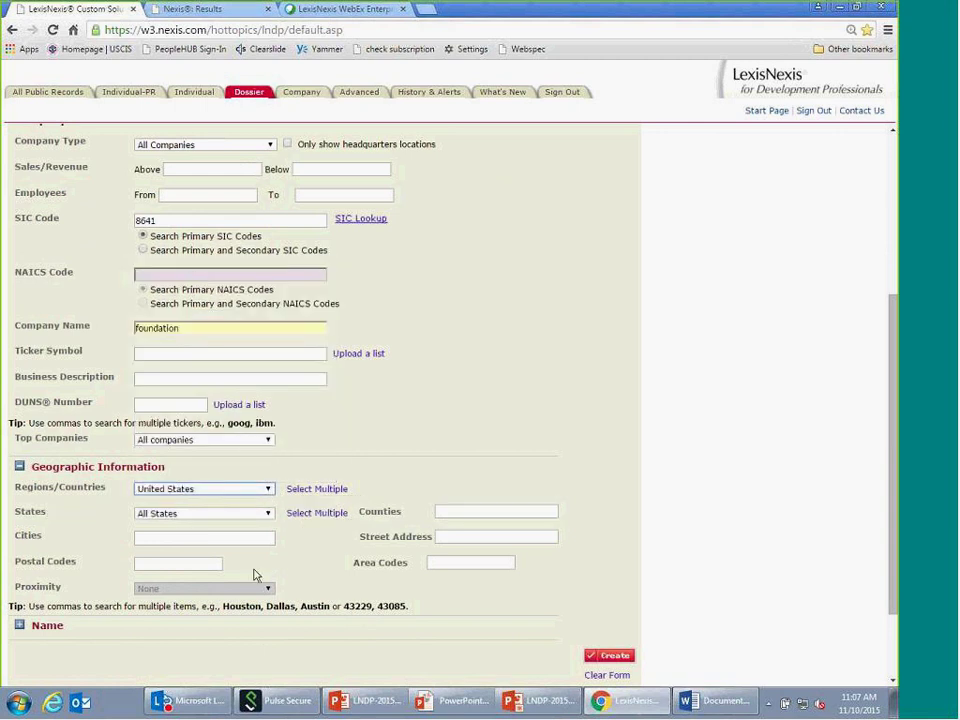
left_click(268, 513)
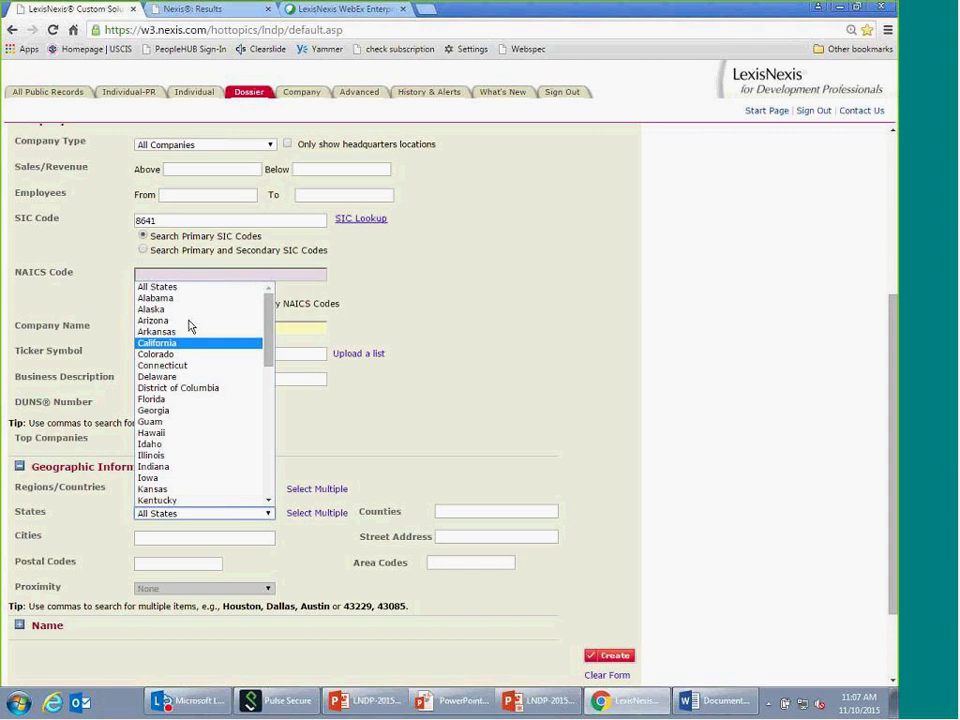
left_click(414, 443)
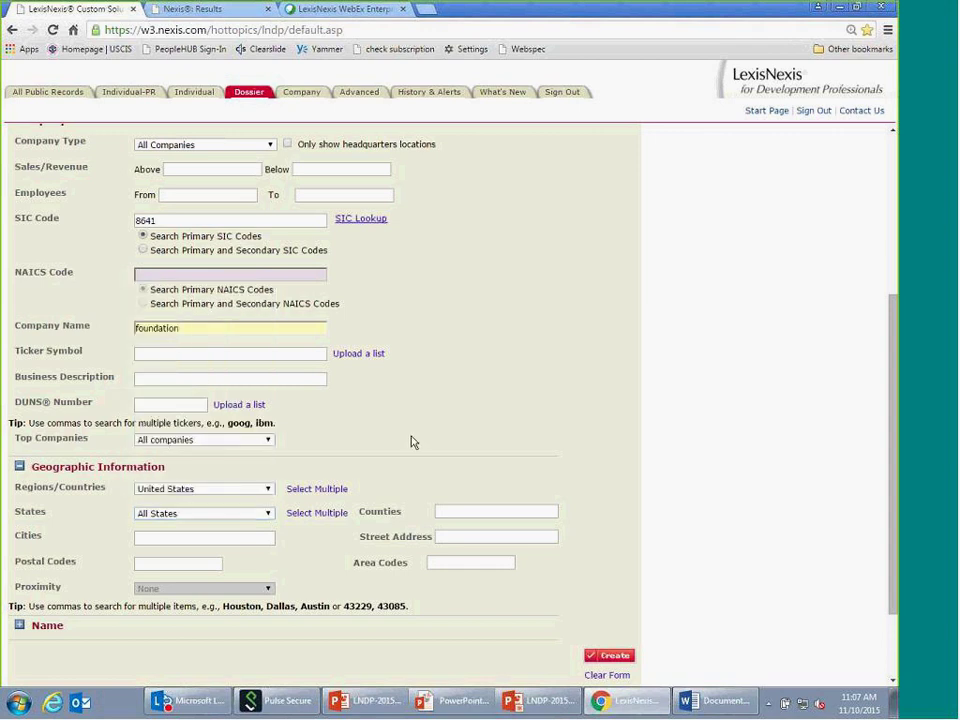
left_click(339, 518)
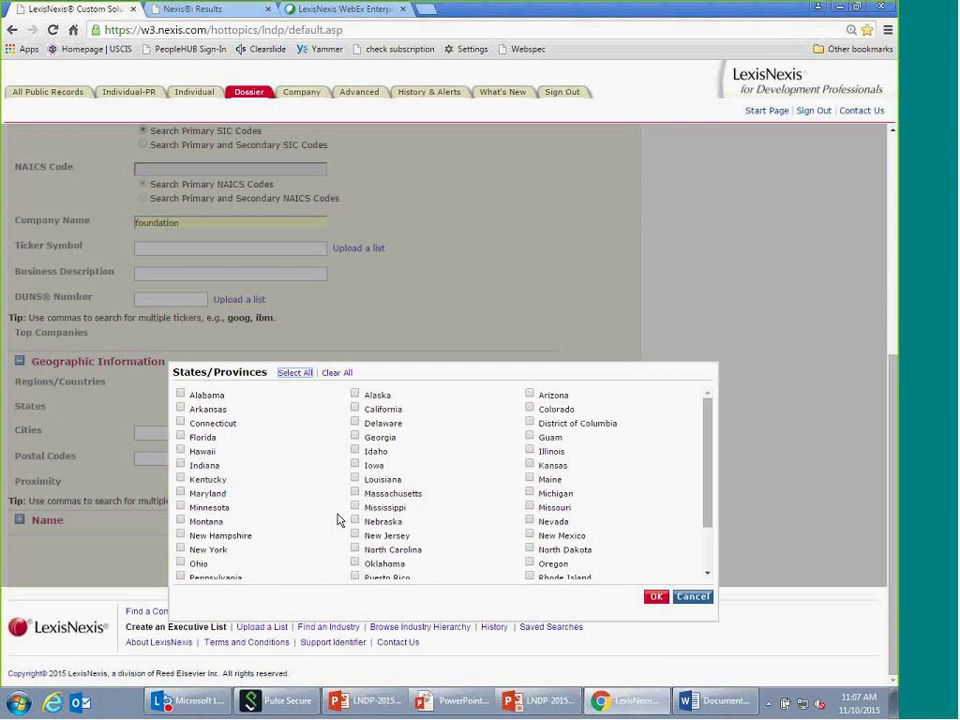
left_click(529, 394)
left_click(530, 410)
left_click(657, 600)
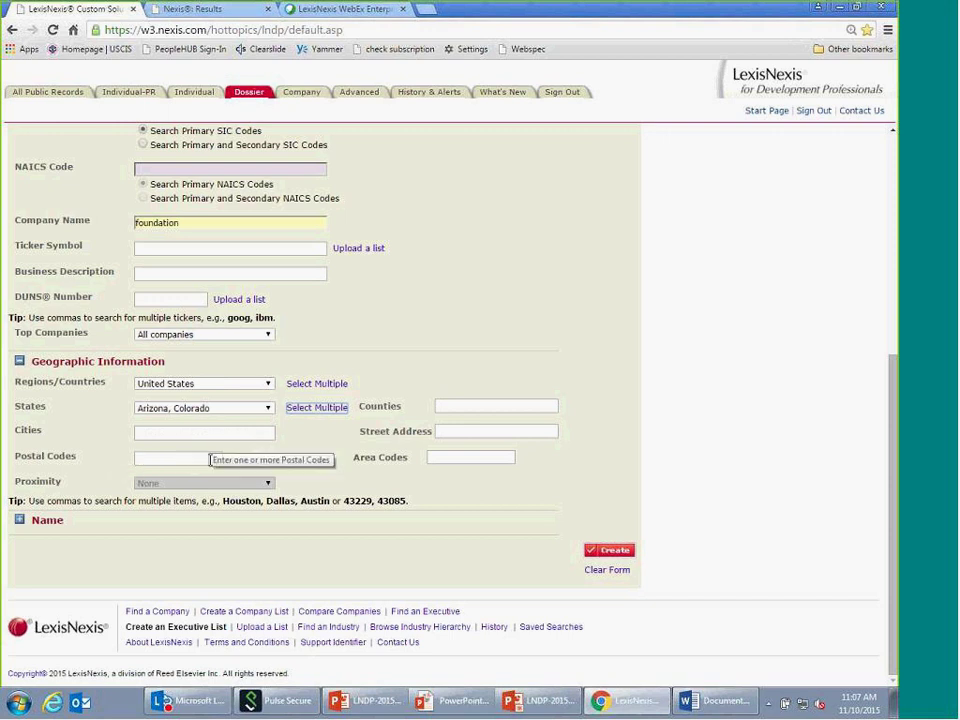
- Set the cities to Phoenix and Colorado Springs, review the form, and create the list
left_click(144, 431)
type("p")
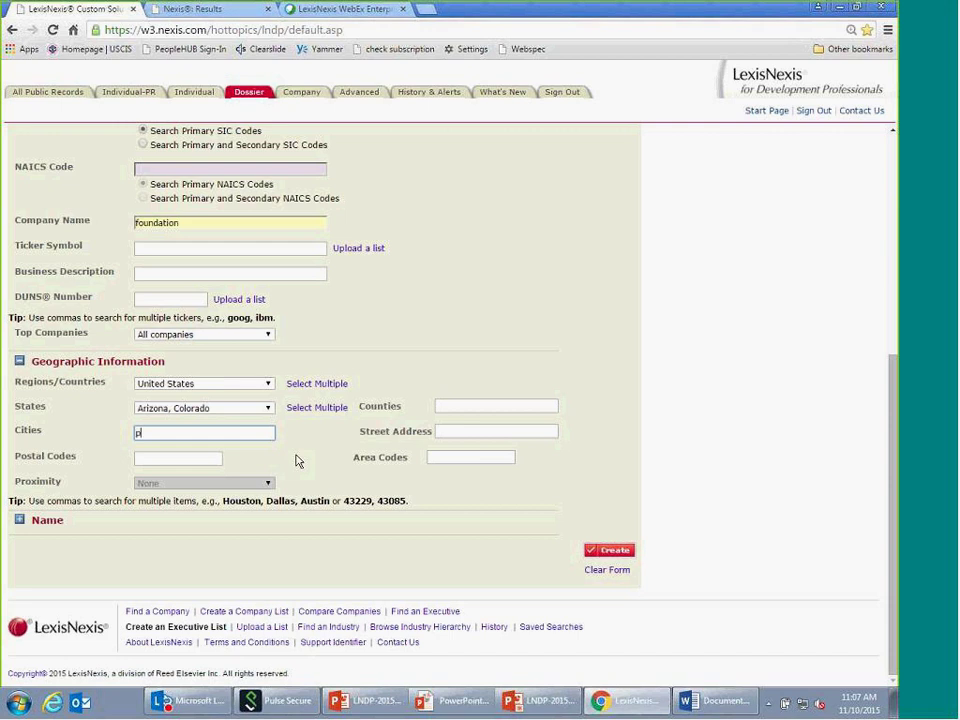
type("ho")
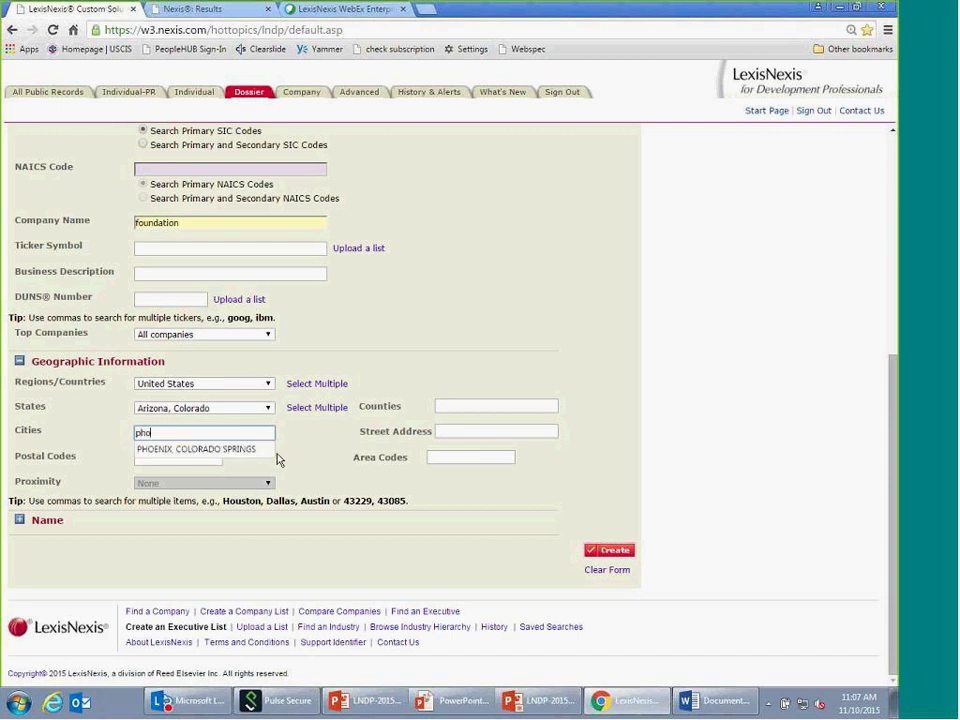
left_click(256, 450)
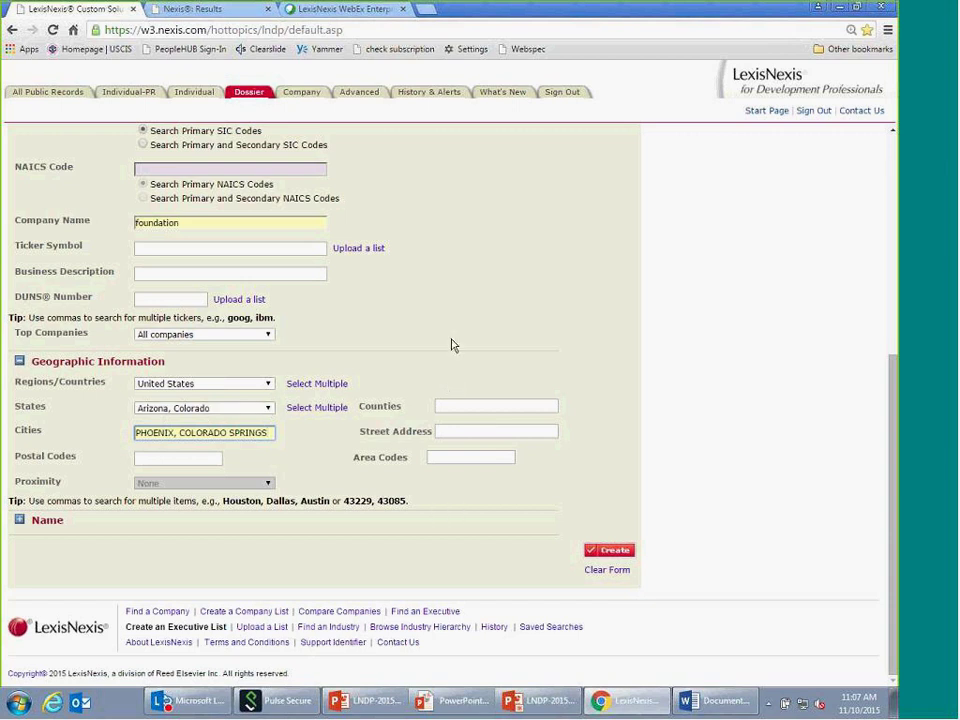
scroll(452, 343, "up", 3)
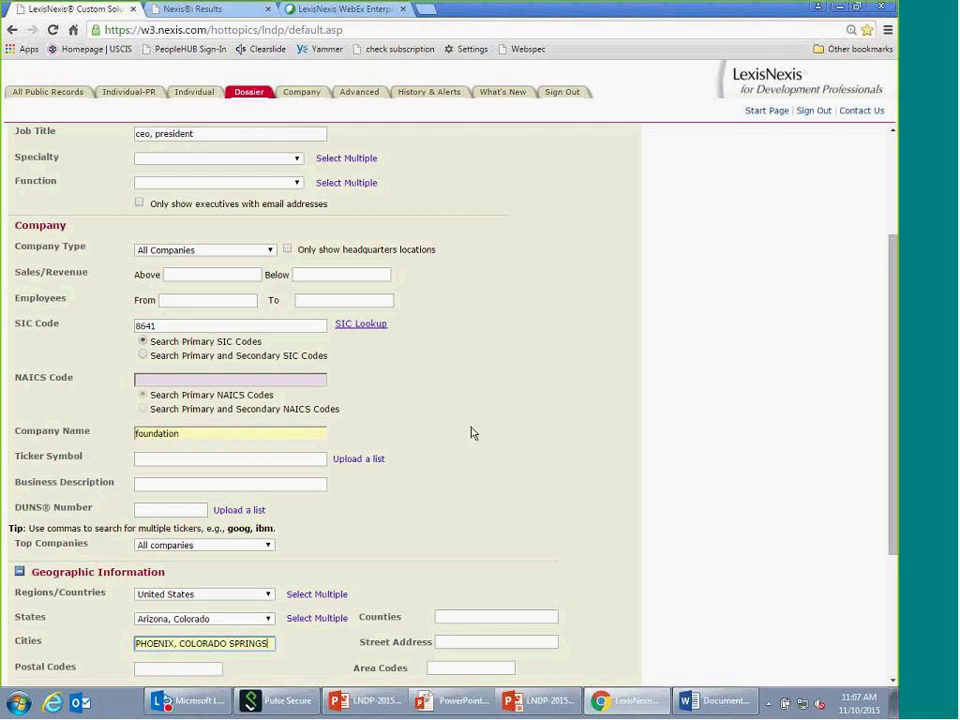
scroll(181, 532, "down", 2)
left_click(614, 626)
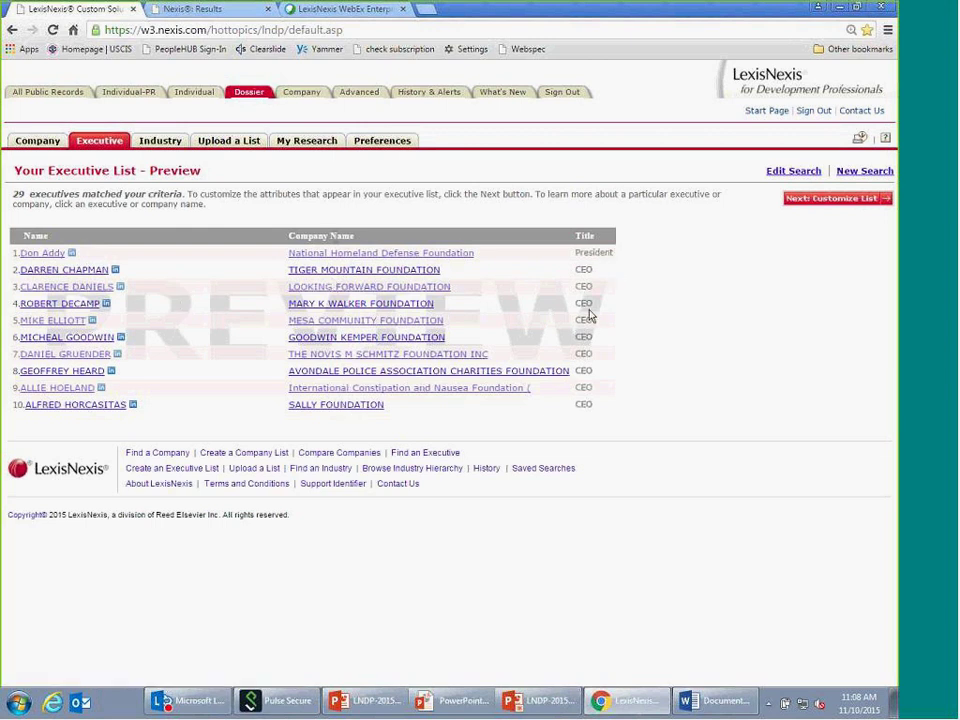
- Highlight the '29 executives matched' count in the Executive List Preview
left_click_drag(33, 196, 10, 193)
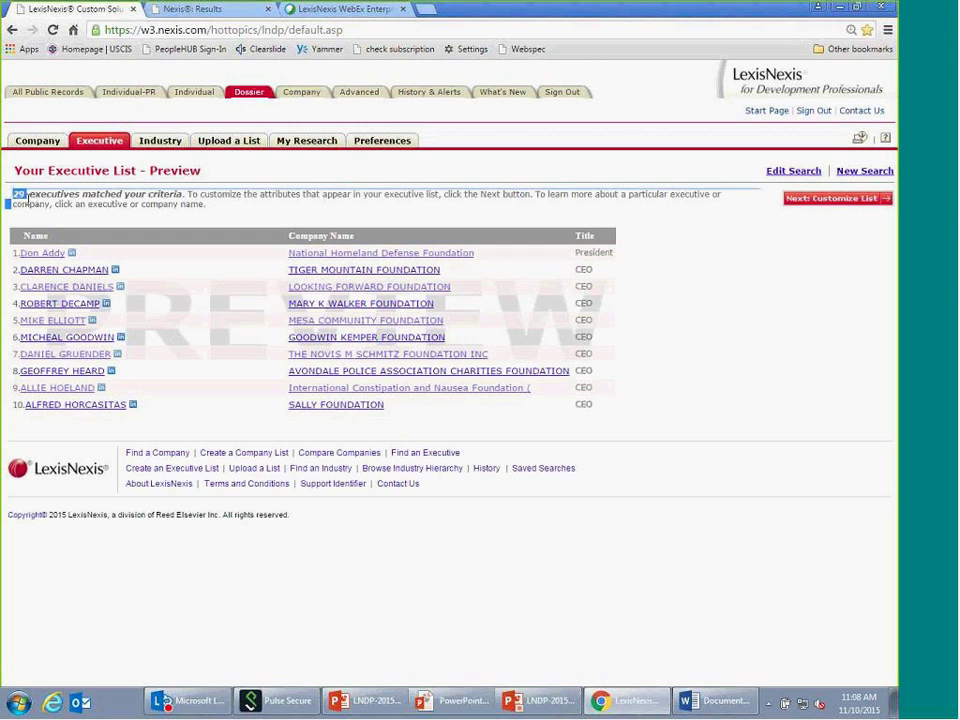
left_click(695, 296)
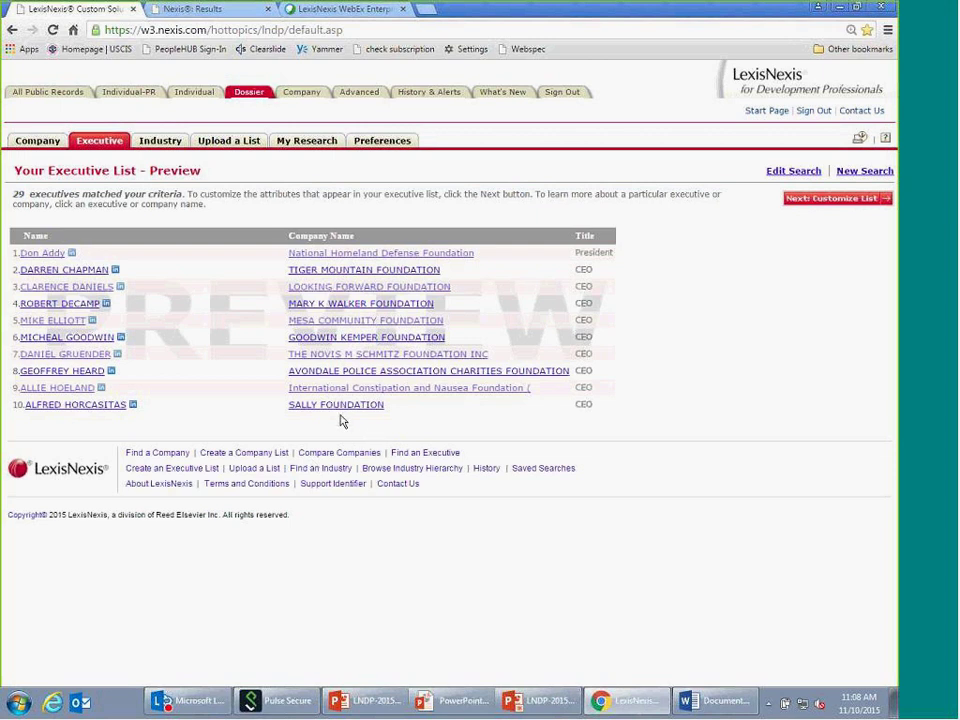
- Generate the full 29-executive list with the default attributes and browse its email and SIC columns
left_click(836, 201)
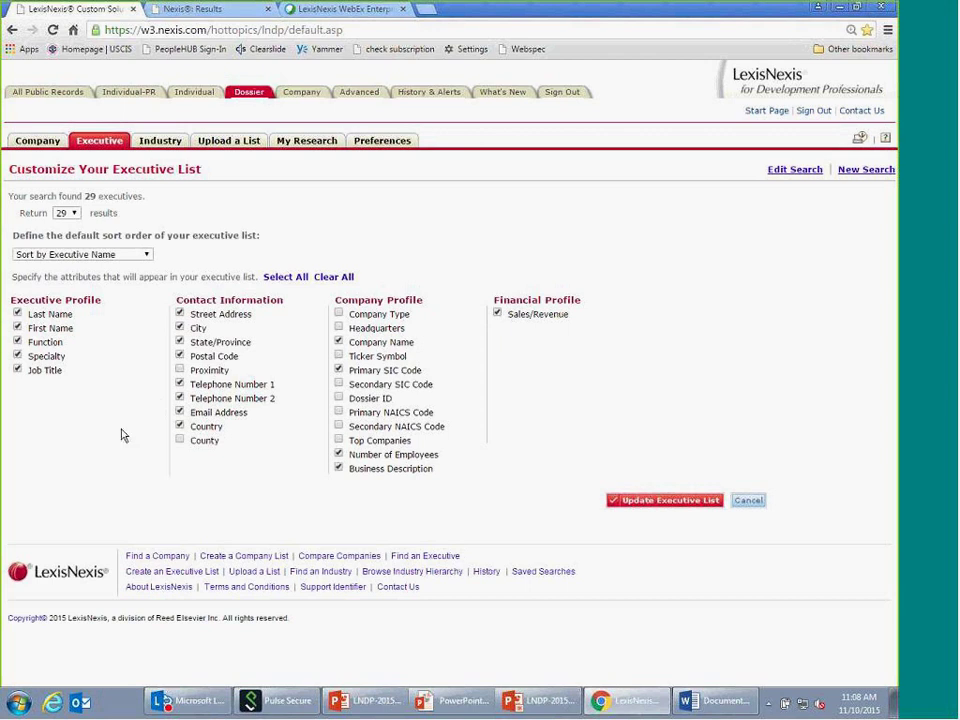
left_click(669, 510)
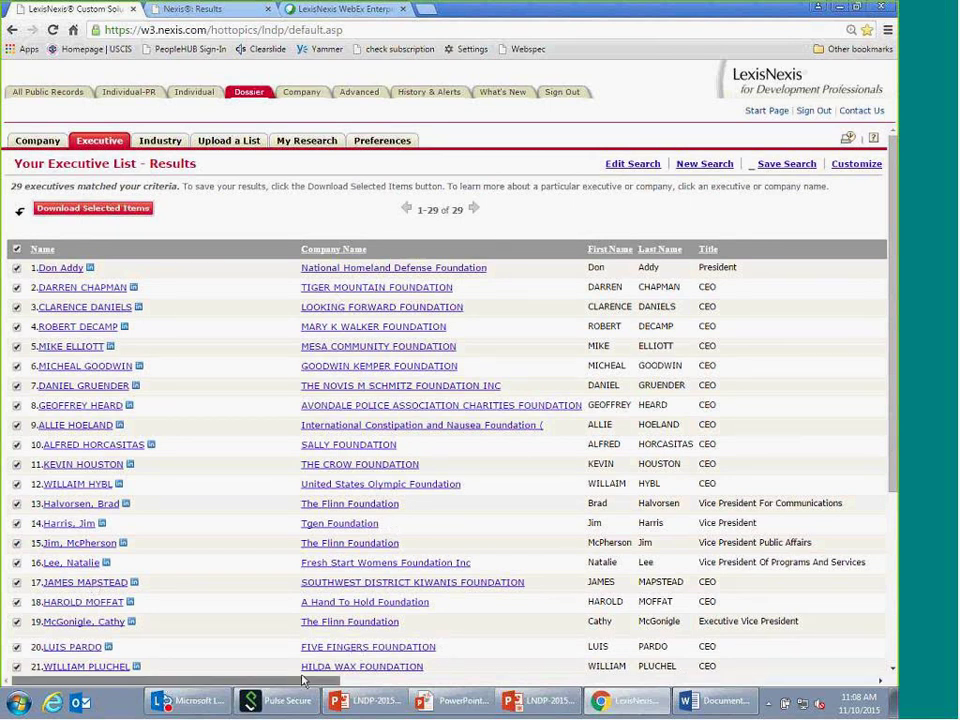
left_click_drag(303, 680, 620, 678)
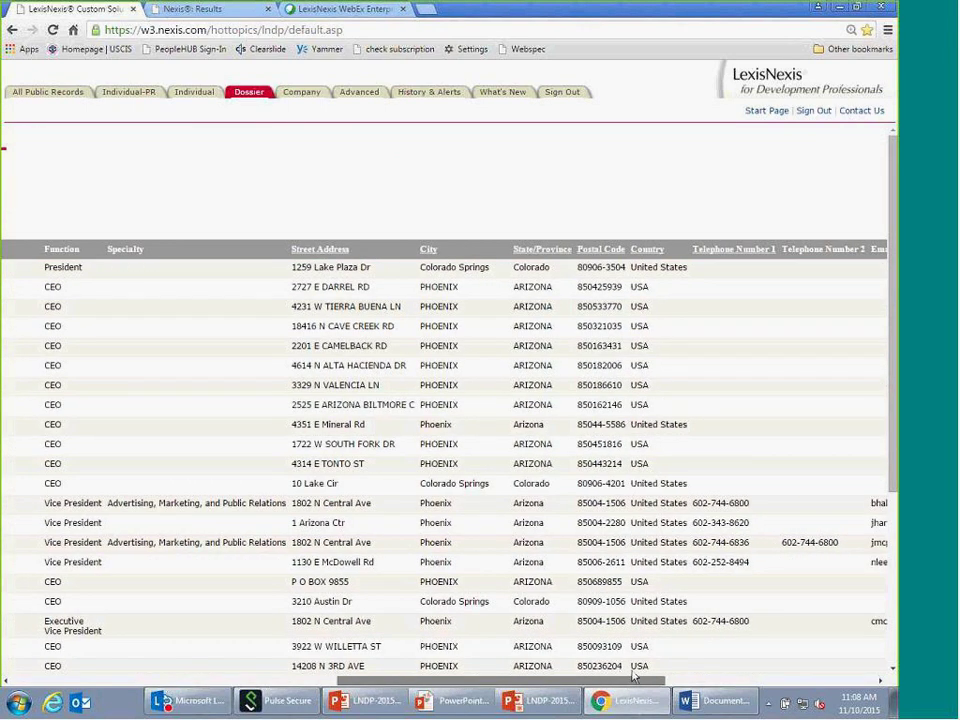
left_click(660, 672)
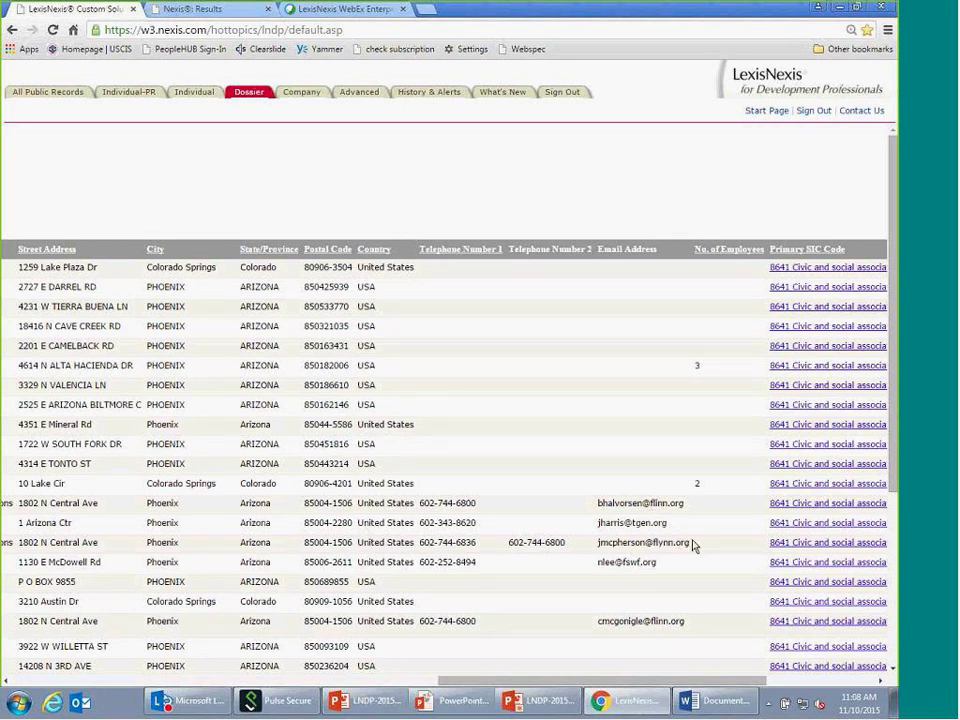
scroll(695, 540, "down", 3)
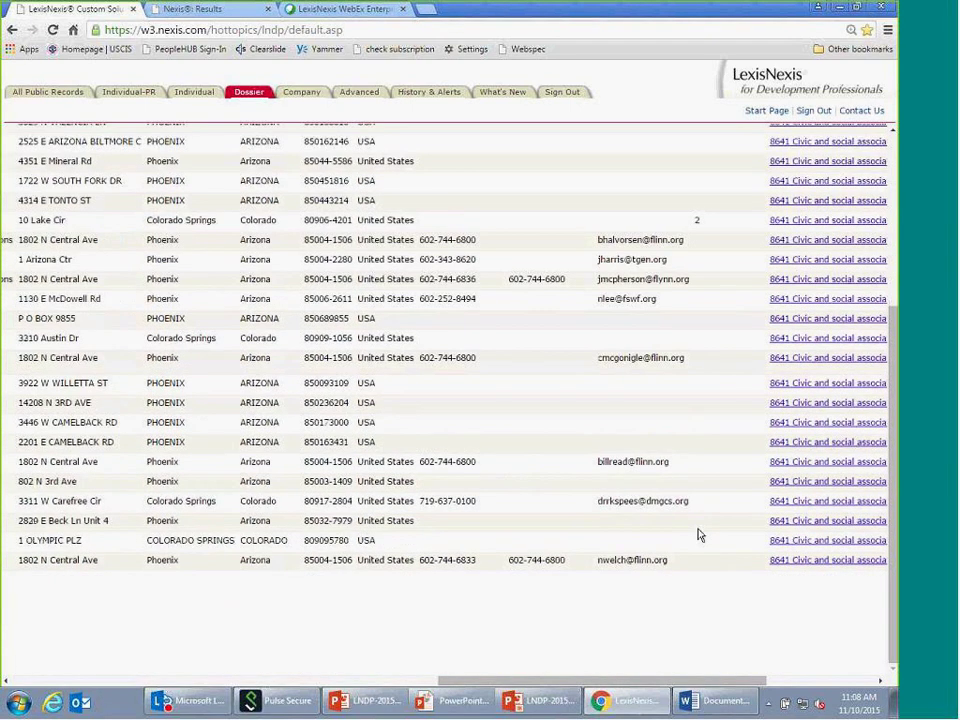
scroll(670, 600, "up", 3)
left_click_drag(630, 684, 190, 684)
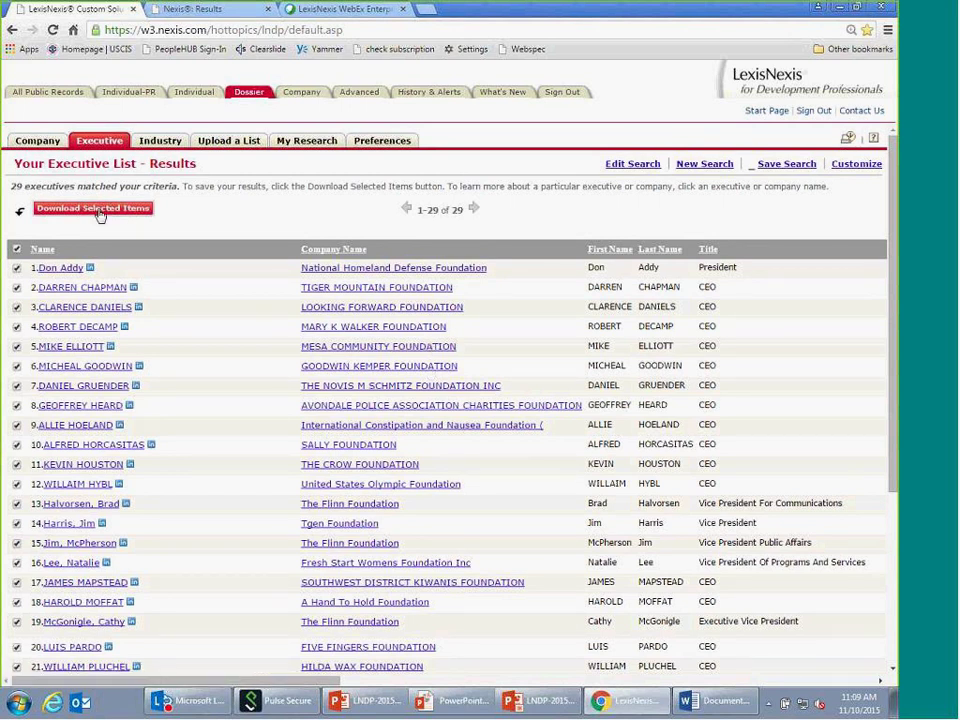
left_click(136, 212)
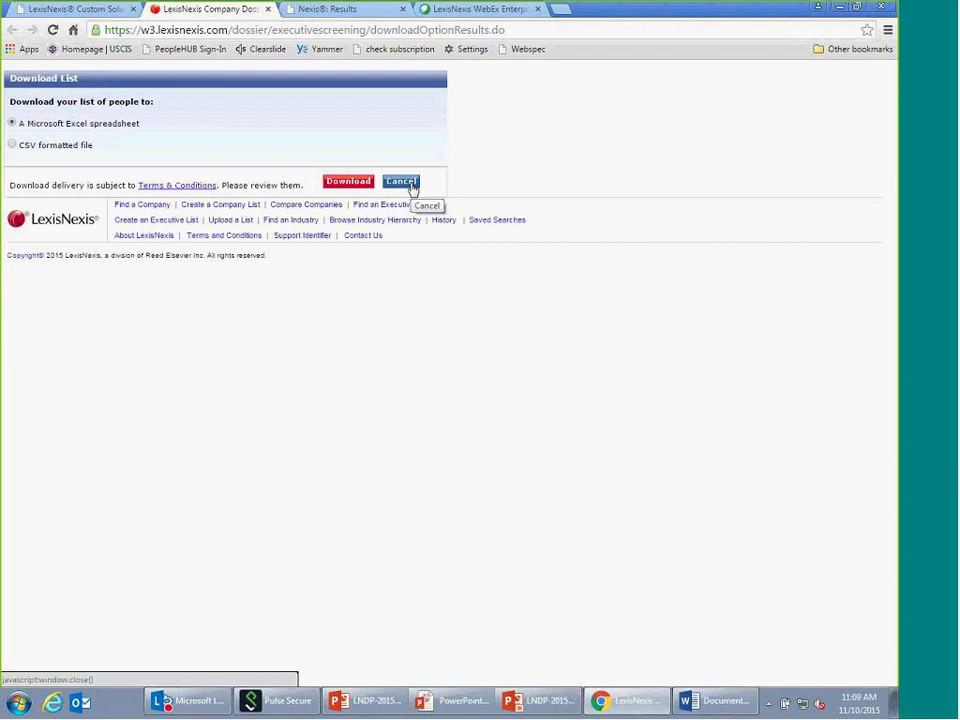
left_click(401, 182)
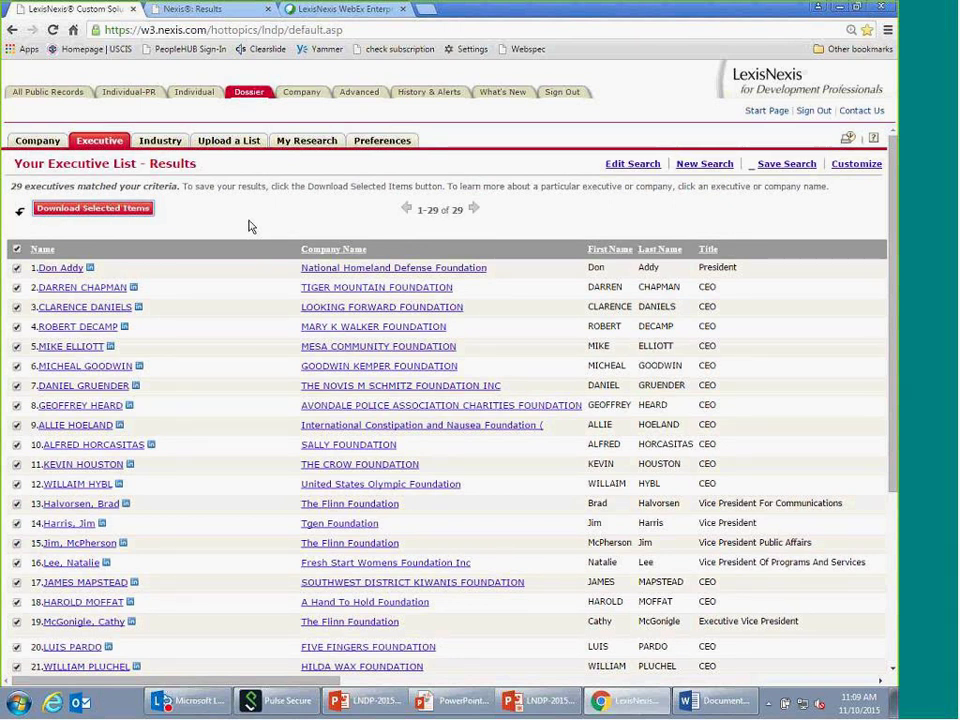
- Return to the PowerPoint slideshow and advance to the 'Thank you for attending! Questions?' slide
left_click(551, 710)
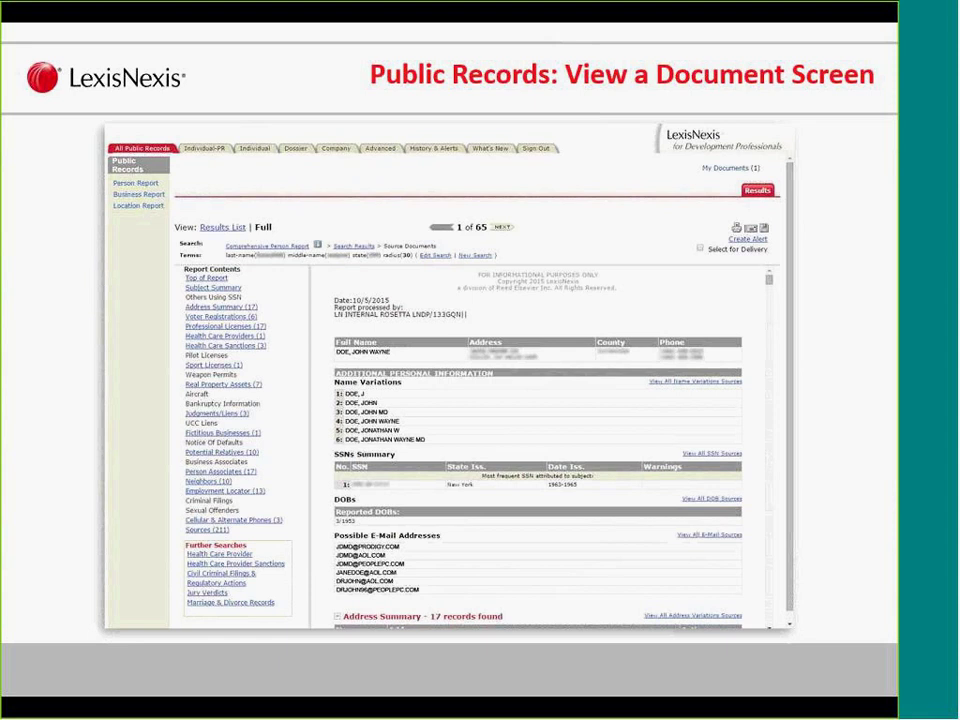
key("Right")
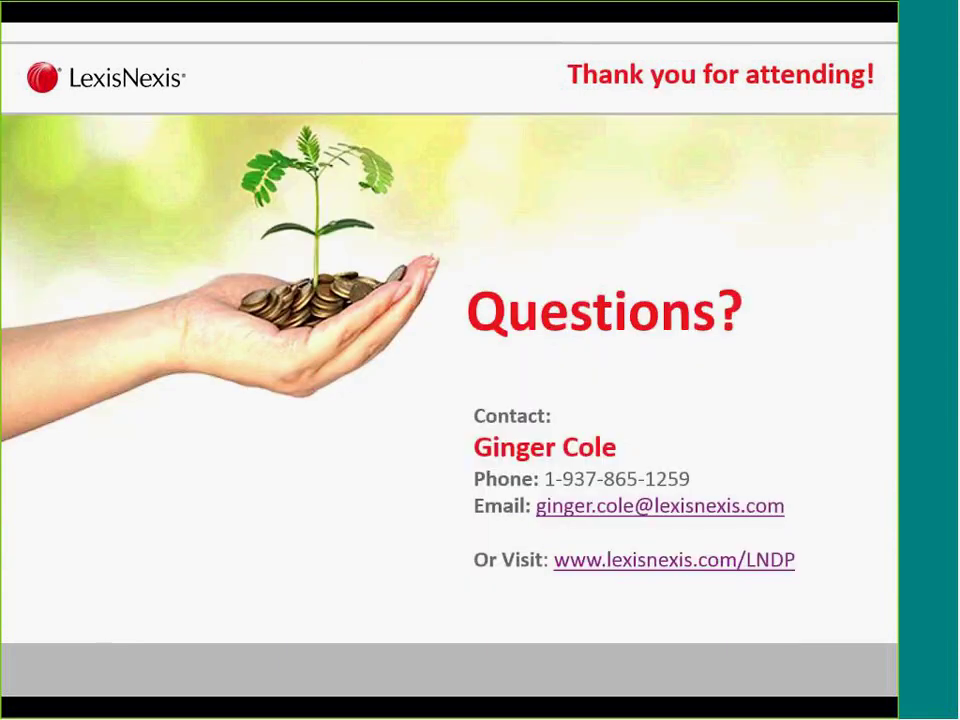